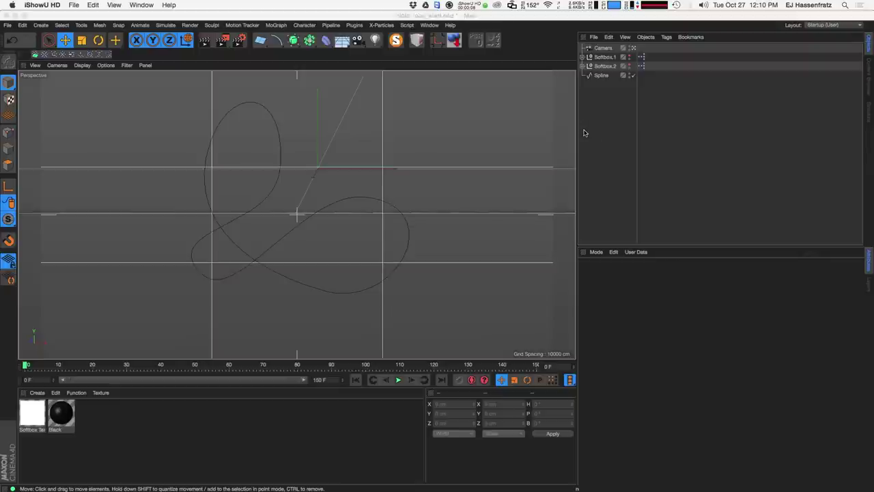
- Split the viewport into four views: Perspective, Top, Right and Front
{"action": "left_click", "coordinate": [599, 76]}
{"action": "left_click", "coordinate": [8, 132]}
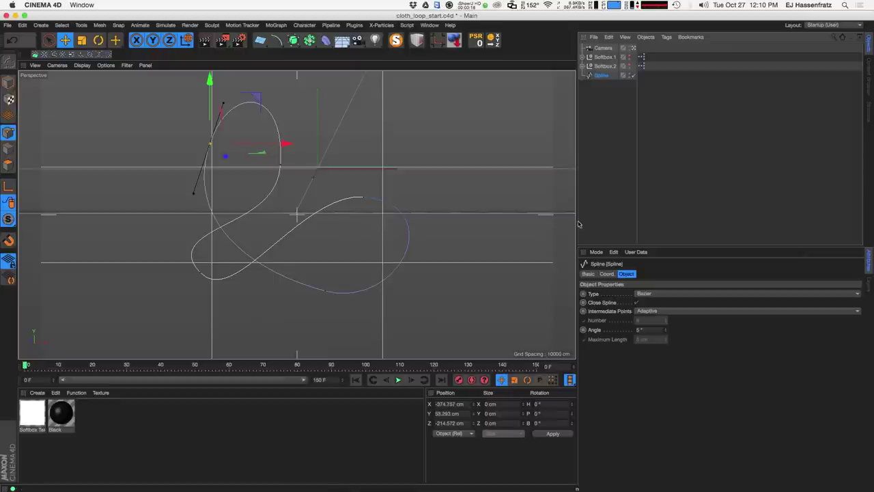
{"action": "left_click", "coordinate": [519, 219]}
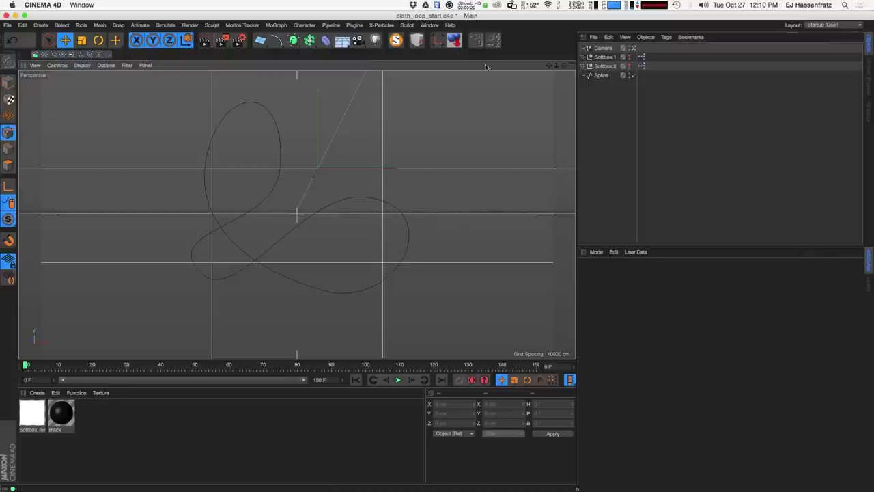
{"action": "left_click", "coordinate": [430, 25]}
{"action": "left_click", "coordinate": [482, 54]}
{"action": "left_click", "coordinate": [570, 67]}
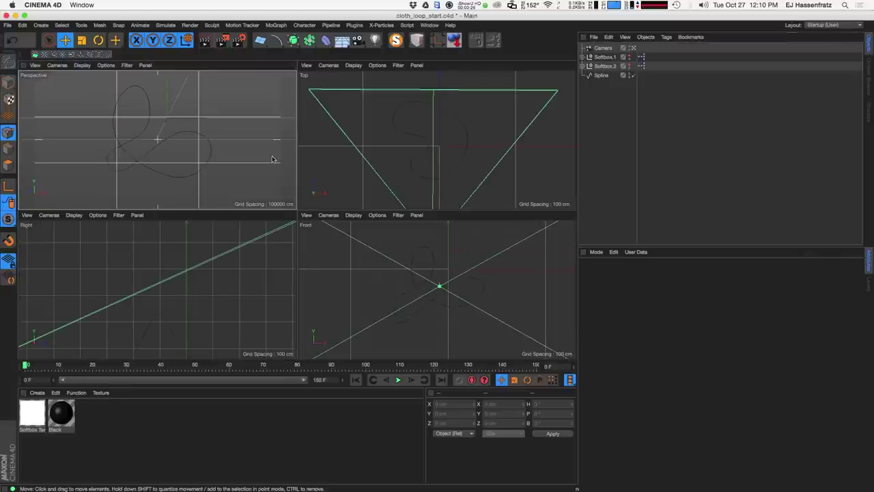
{"action": "key", "text": "Return"}
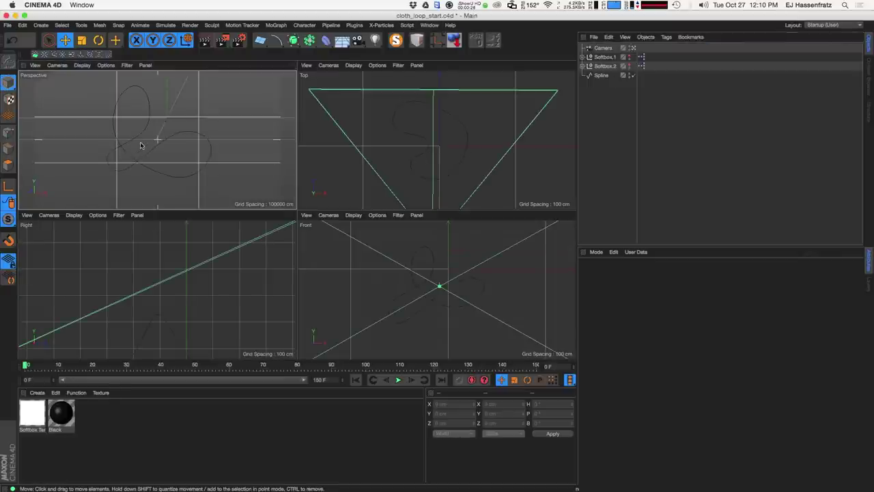
{"action": "scroll", "coordinate": [144, 142], "scroll_direction": "up", "scroll_amount": 10}
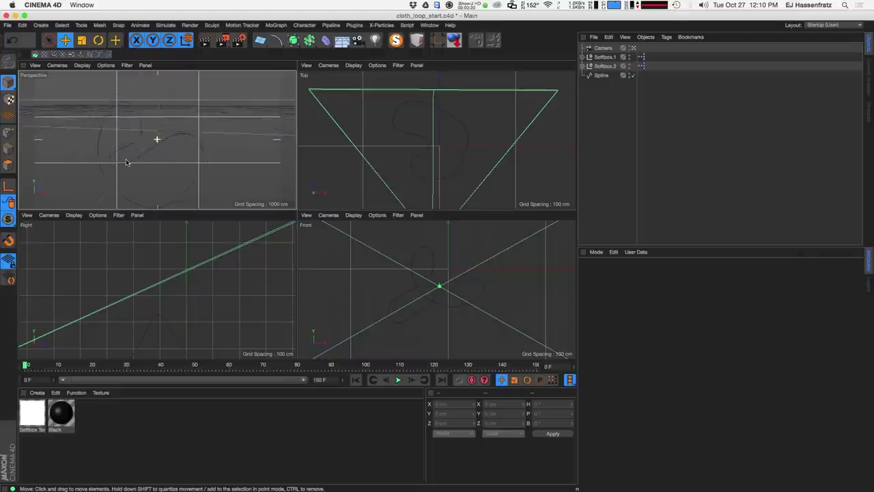
{"action": "scroll", "coordinate": [127, 168], "scroll_direction": "up", "scroll_amount": 5}
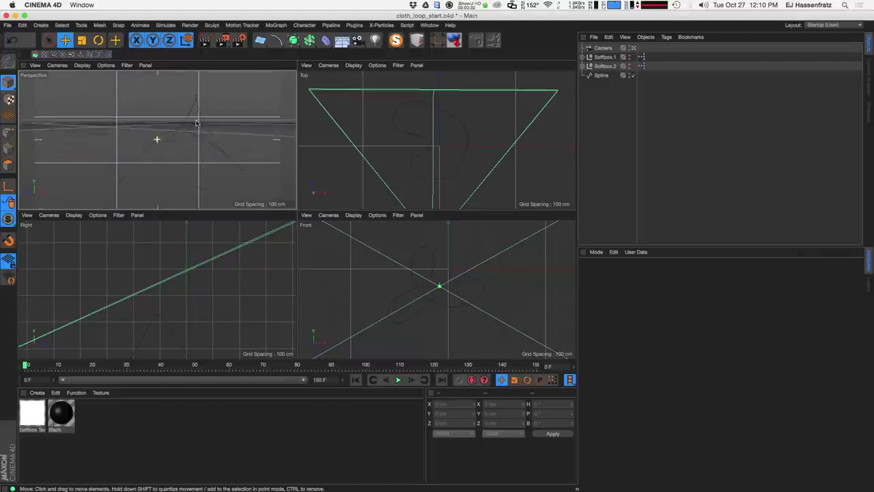
{"action": "scroll", "coordinate": [137, 131], "scroll_direction": "down", "scroll_amount": 10}
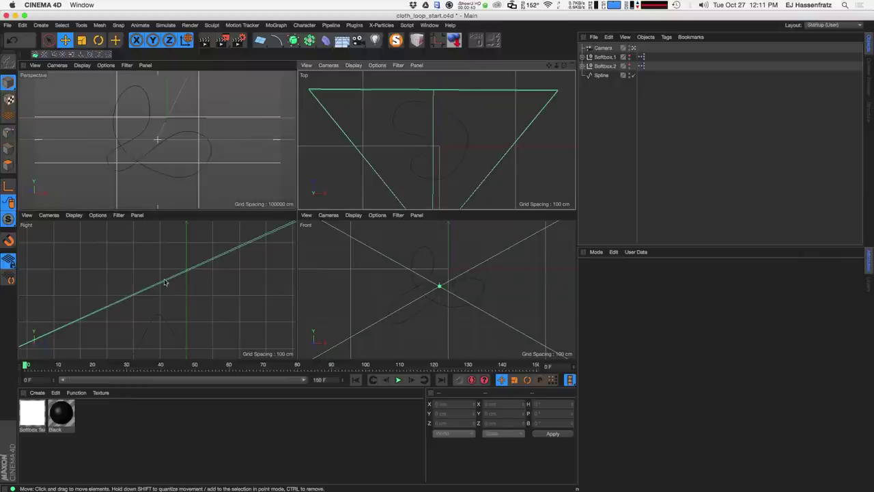
{"action": "scroll", "coordinate": [162, 271], "scroll_direction": "down", "scroll_amount": 5}
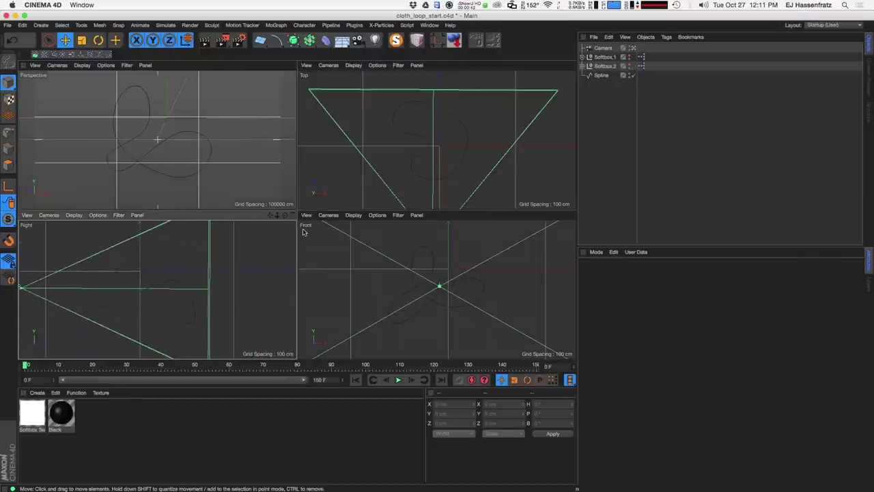
- Reposition several of the looping spline's points in the Right view
{"action": "left_click", "coordinate": [116, 273]}
{"action": "left_click", "coordinate": [8, 131]}
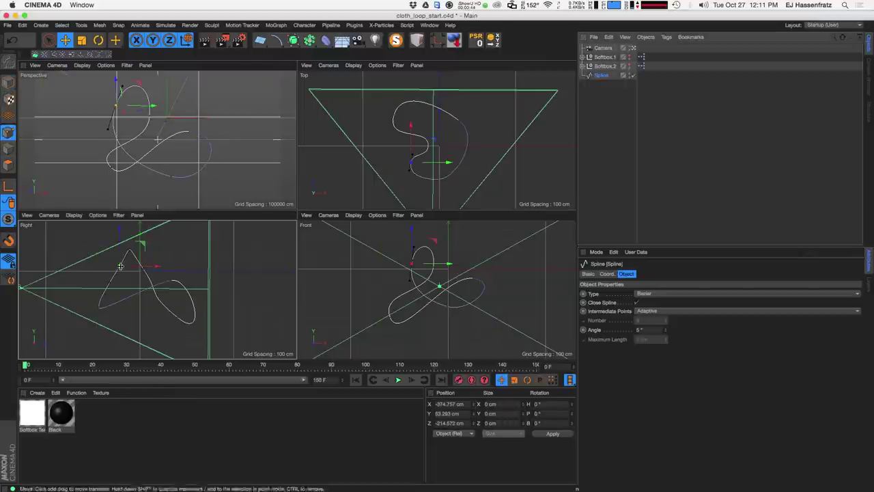
{"action": "left_click", "coordinate": [136, 258]}
{"action": "left_click_drag", "start_coordinate": [119, 269], "coordinate": [125, 259]}
{"action": "left_click", "coordinate": [99, 307]}
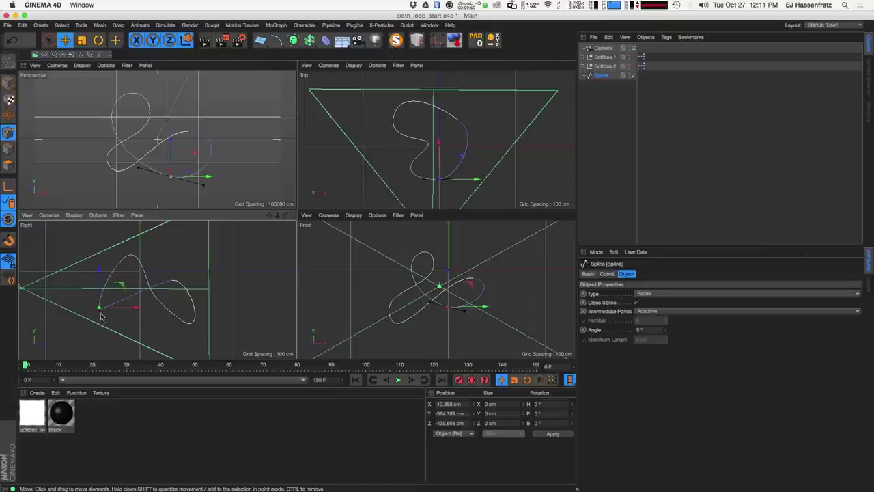
{"action": "left_click", "coordinate": [147, 282]}
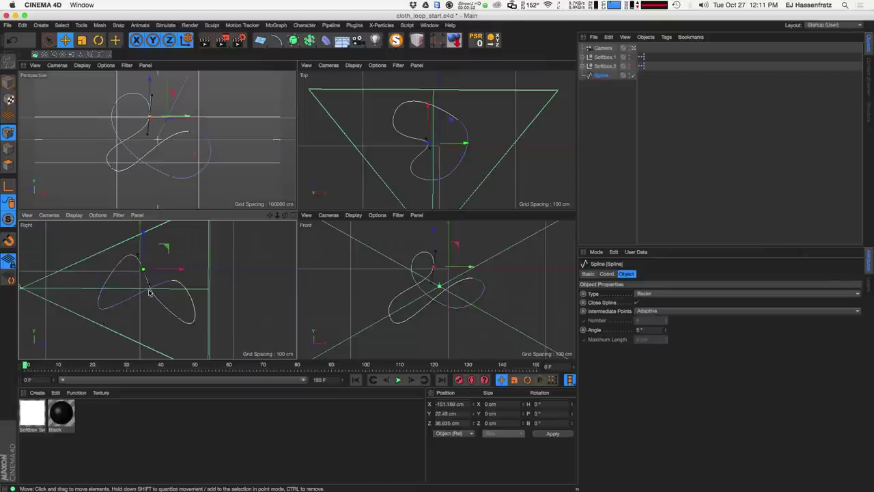
{"action": "left_click", "coordinate": [181, 314]}
{"action": "left_click_drag", "start_coordinate": [151, 301], "coordinate": [150, 292]}
- Lengthen the lower-right point's tangent to widen the curve, then return to Model mode
{"action": "left_click", "coordinate": [147, 283]}
{"action": "left_click", "coordinate": [171, 319]}
{"action": "left_click_drag", "start_coordinate": [187, 330], "coordinate": [195, 336]}
{"action": "left_click", "coordinate": [649, 168]}
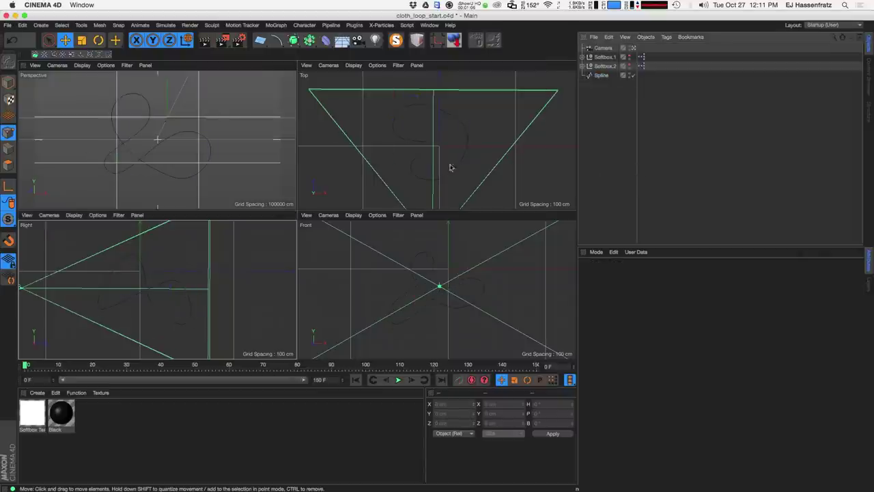
{"action": "left_click", "coordinate": [8, 82]}
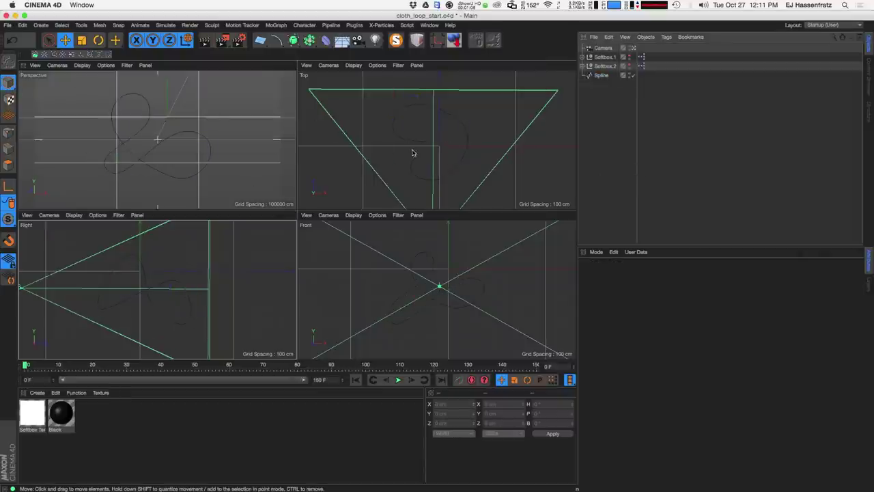
{"action": "key", "text": "shift+F6"}
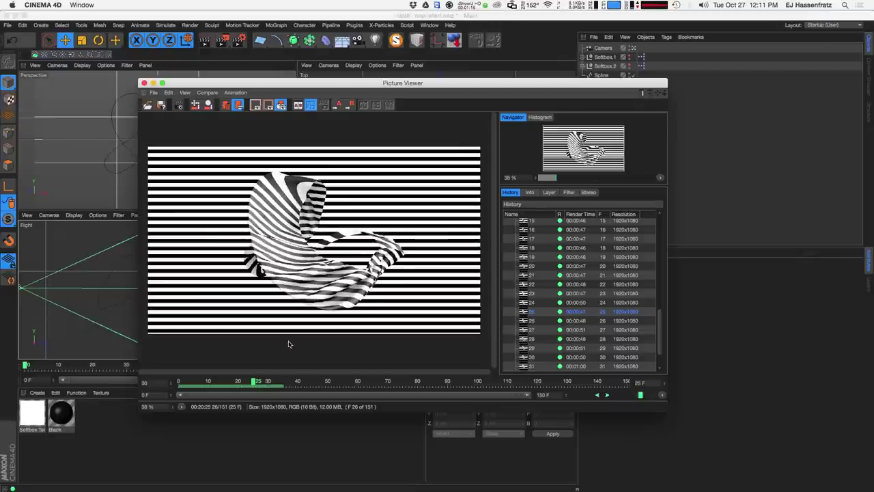
{"action": "left_click_drag", "start_coordinate": [398, 83], "coordinate": [490, 89]}
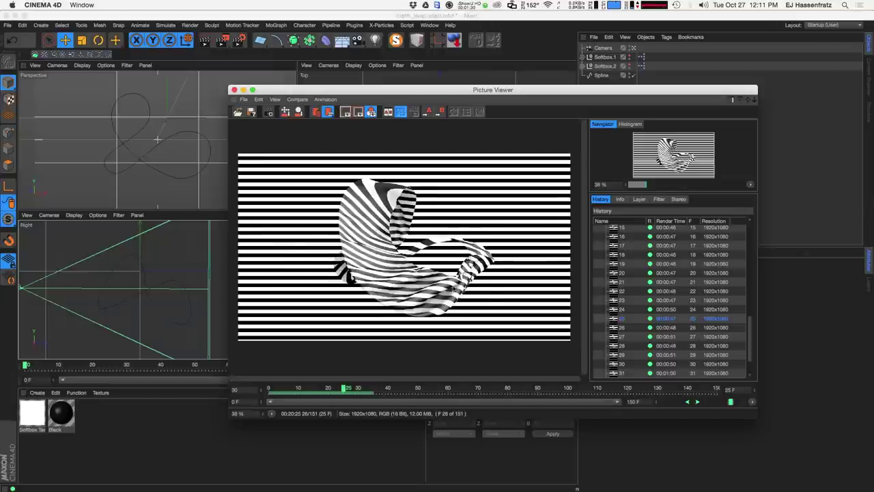
{"action": "left_click", "coordinate": [233, 90]}
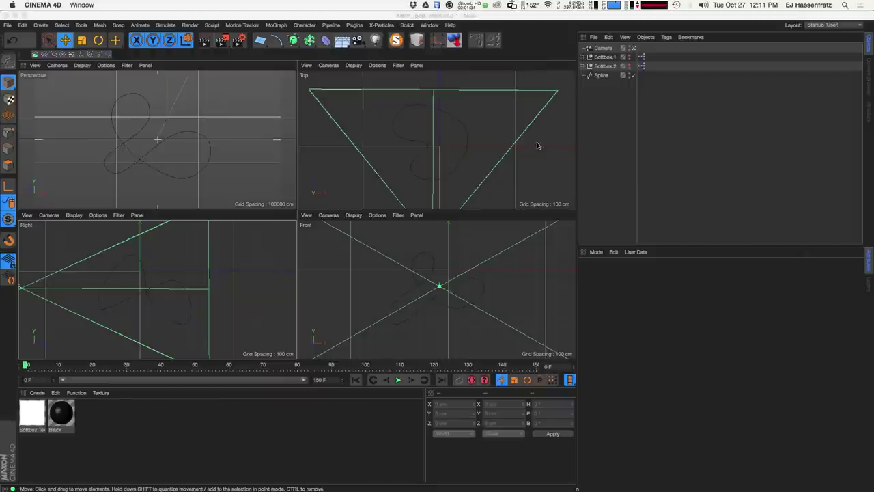
- Maximize the Perspective view and add a Spline Wrap deformer
{"action": "key", "text": "F1"}
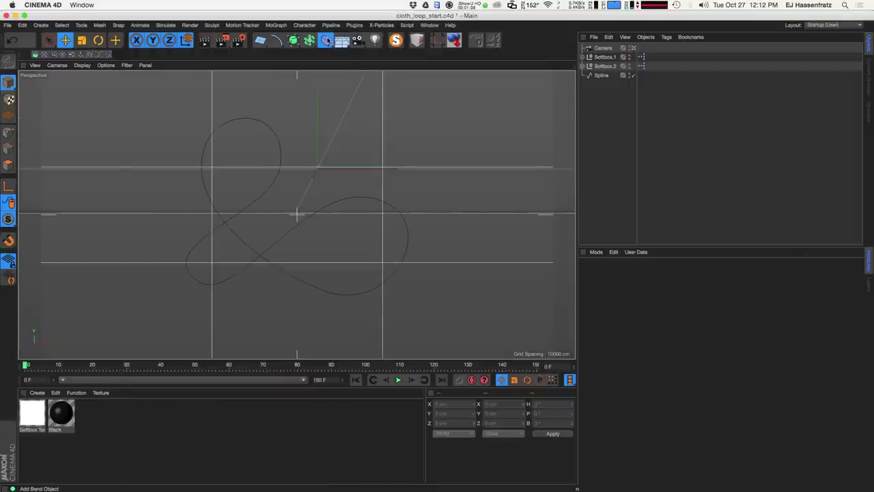
{"action": "left_click", "coordinate": [325, 41]}
{"action": "left_click", "coordinate": [430, 134]}
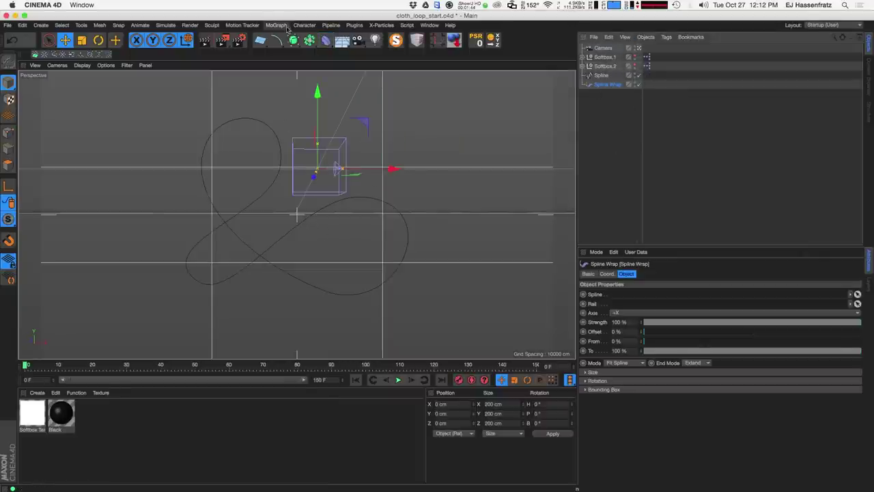
- Add a Plane, parent the Spline Wrap under it, and link the Spline to it
{"action": "left_click", "coordinate": [259, 40]}
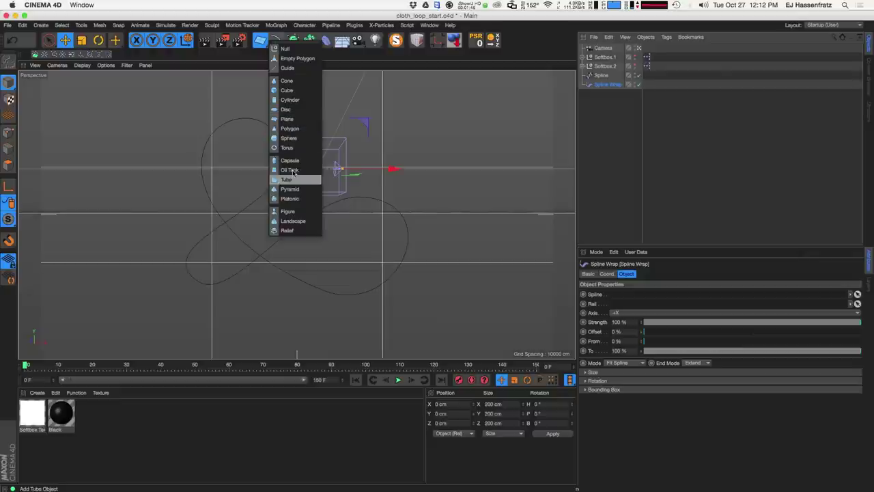
{"action": "left_click", "coordinate": [292, 119]}
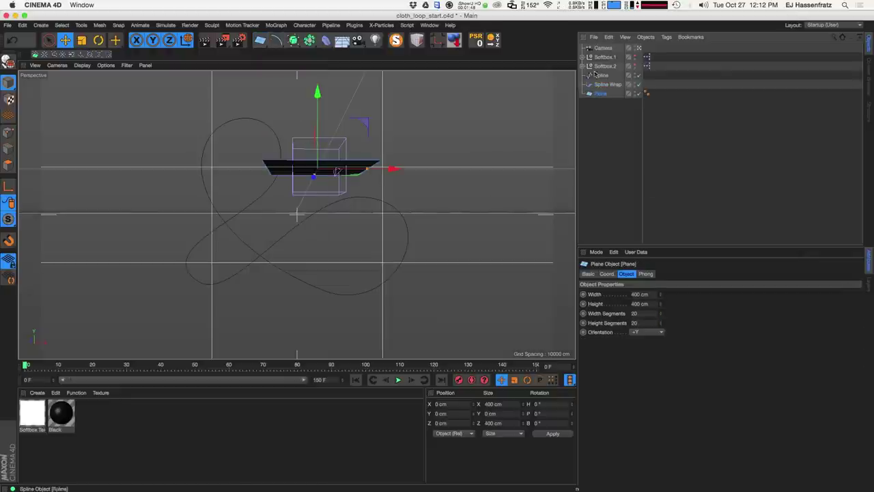
{"action": "left_click_drag", "start_coordinate": [607, 85], "coordinate": [607, 95]}
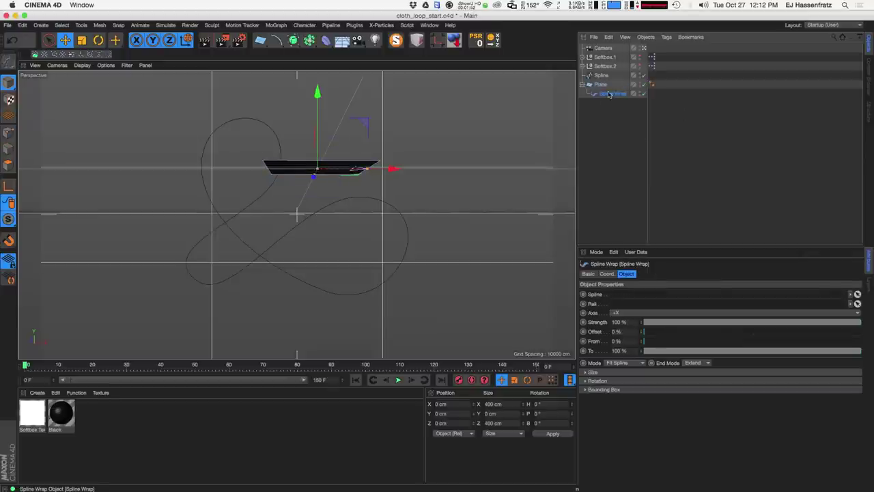
{"action": "left_click_drag", "start_coordinate": [602, 77], "coordinate": [622, 297]}
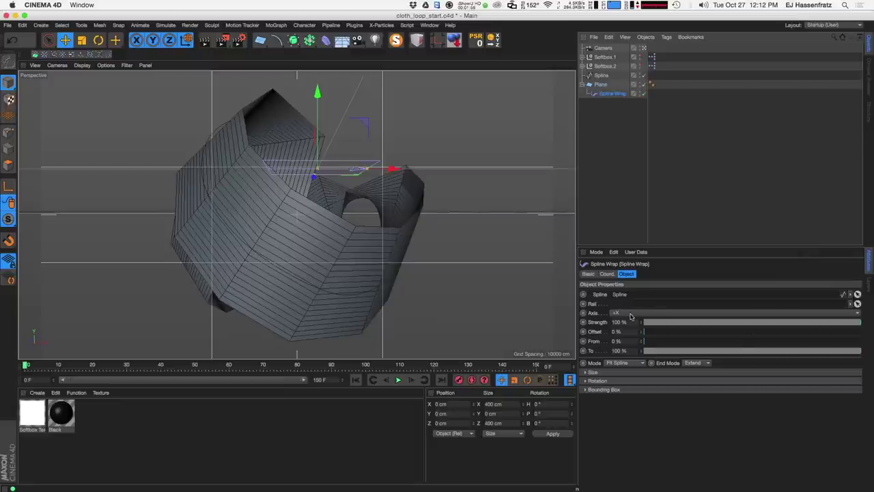
- Set the Plane's Width Segments to 83
{"action": "left_click", "coordinate": [600, 83]}
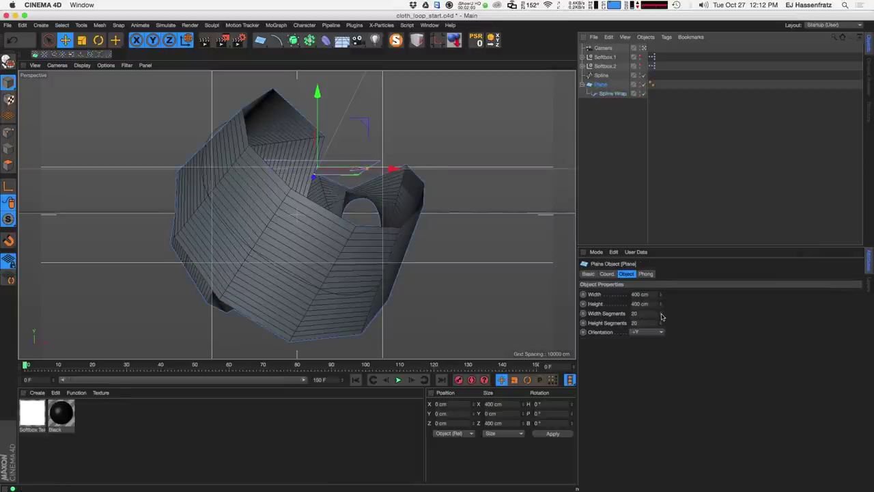
{"action": "left_click_drag", "start_coordinate": [660, 313], "coordinate": [638, 405]}
{"action": "left_click", "coordinate": [601, 75]}
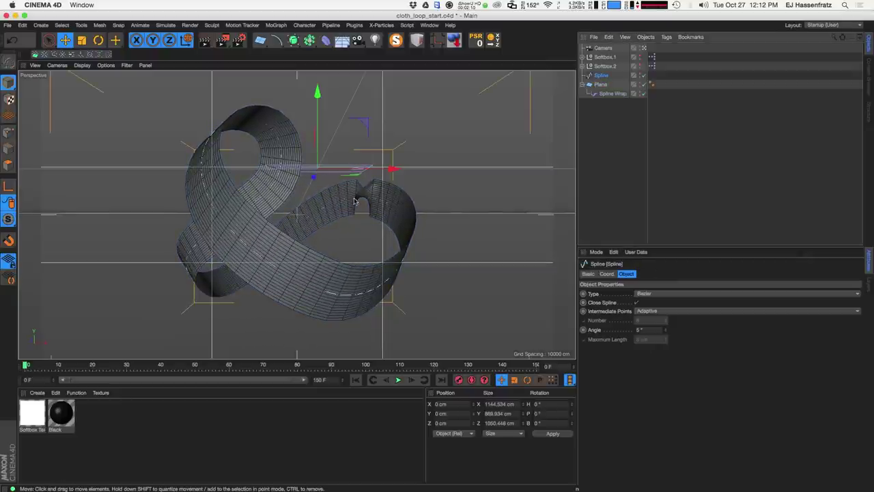
- Move a point on the spline's right loop sideways, then select the Spline Wrap
{"action": "left_click", "coordinate": [8, 133]}
{"action": "left_click", "coordinate": [362, 197]}
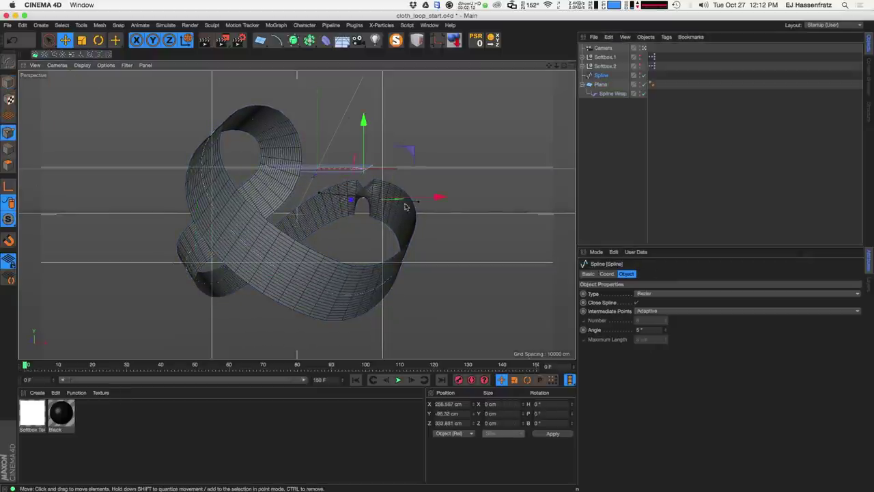
{"action": "left_click_drag", "start_coordinate": [415, 199], "coordinate": [438, 198]}
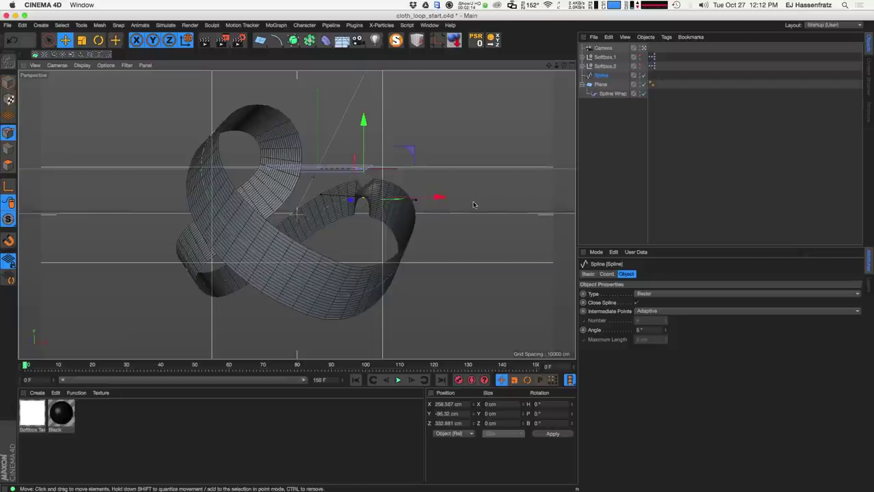
{"action": "left_click", "coordinate": [609, 94]}
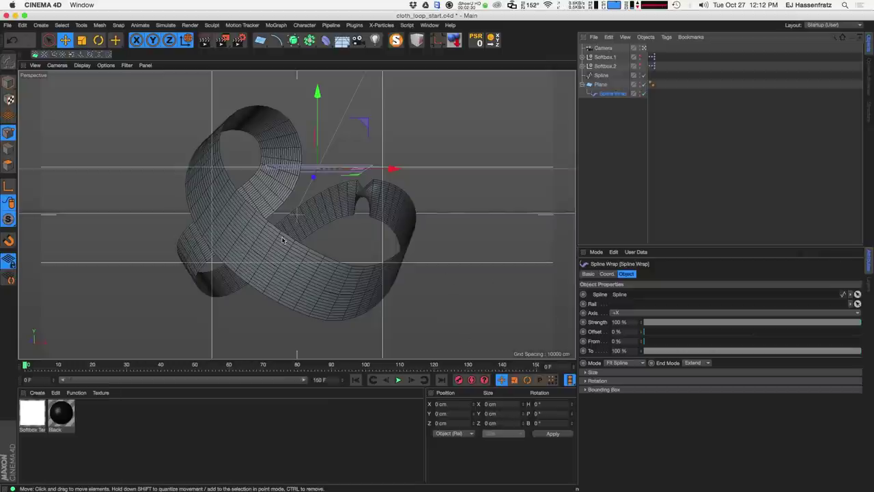
{"action": "left_click", "coordinate": [628, 374]}
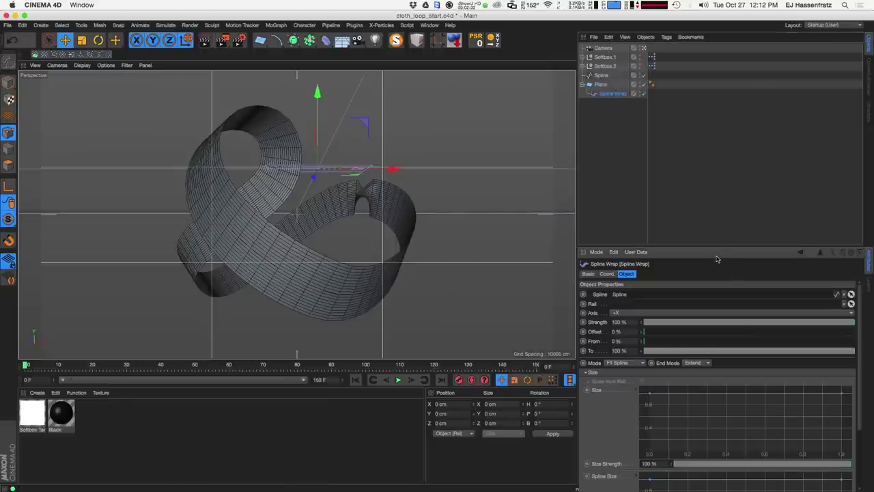
- Arch the Size curve: zero at the start, a steep rise to a peak, tapering to zero at the end
{"action": "left_click_drag", "start_coordinate": [723, 244], "coordinate": [723, 153]}
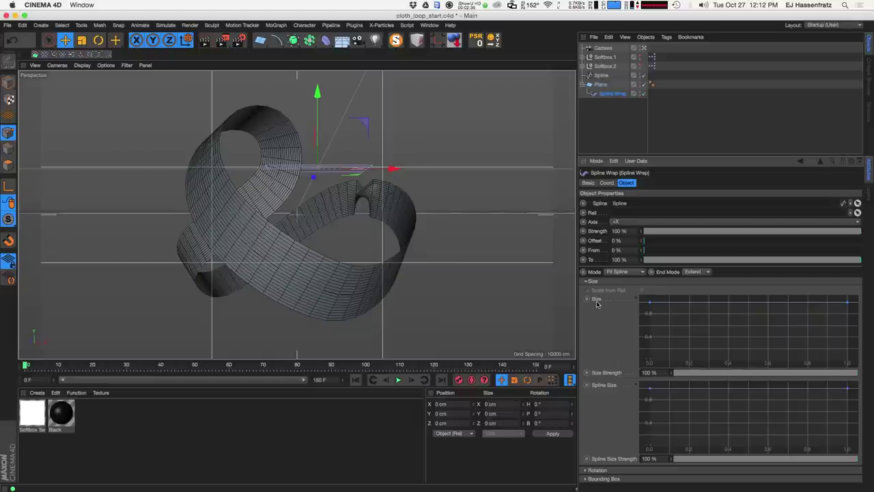
{"action": "left_click", "coordinate": [763, 302], "text": "ctrl"}
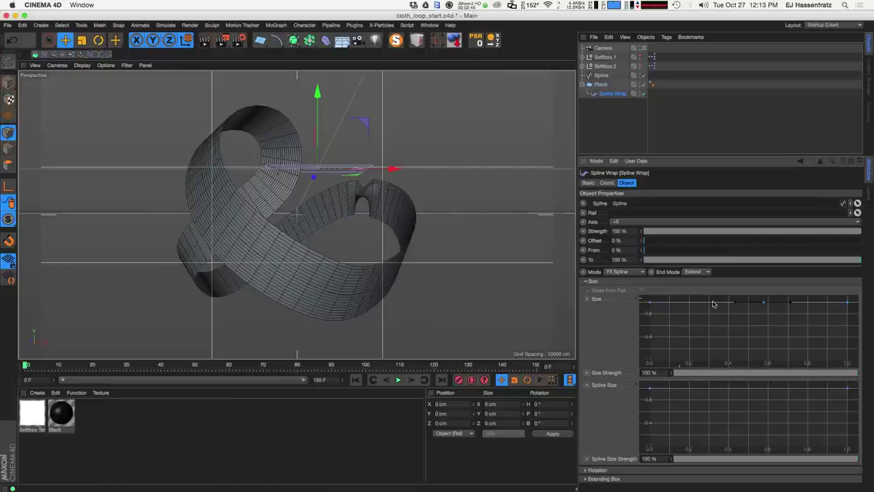
{"action": "left_click_drag", "start_coordinate": [649, 309], "coordinate": [614, 375]}
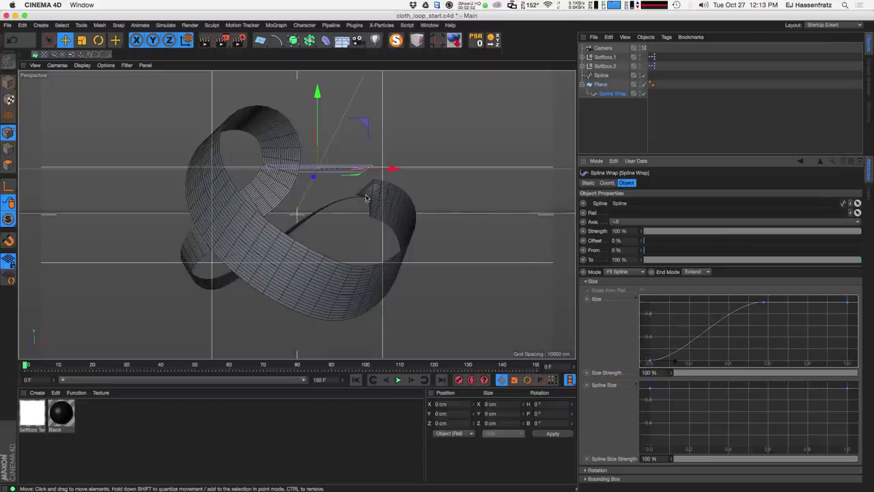
{"action": "left_click_drag", "start_coordinate": [657, 360], "coordinate": [671, 316]}
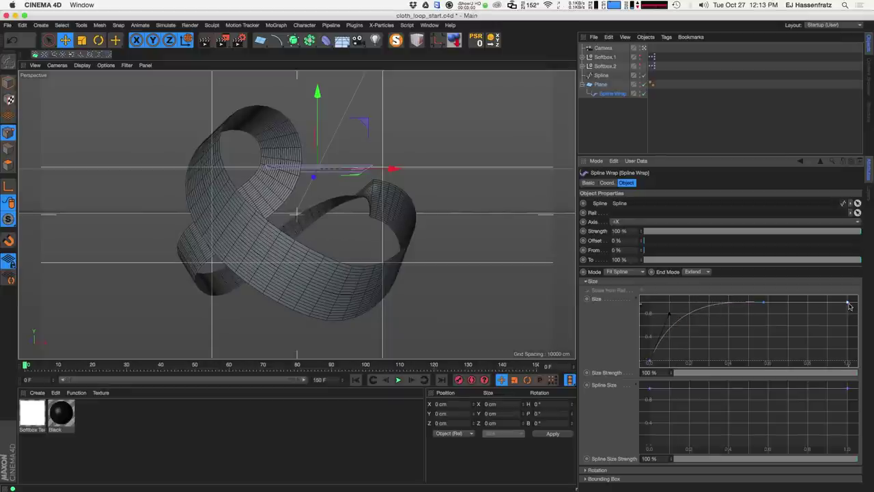
{"action": "left_click_drag", "start_coordinate": [848, 303], "coordinate": [846, 361]}
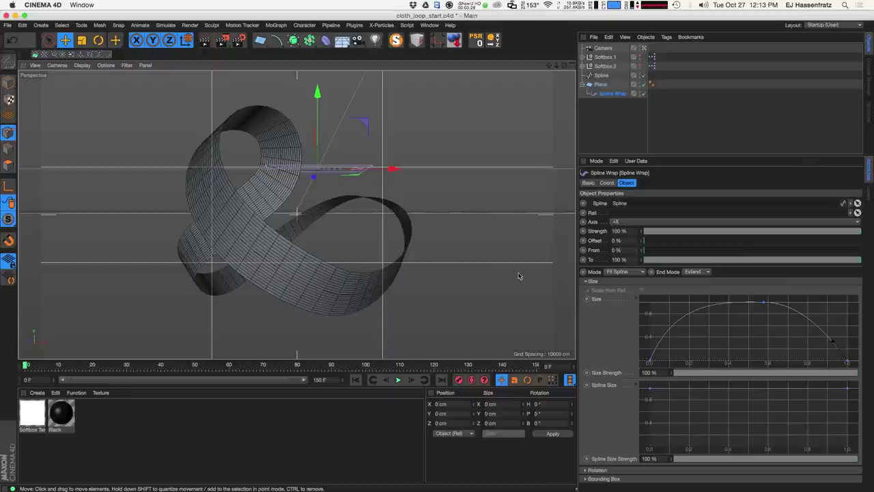
{"action": "left_click", "coordinate": [764, 303]}
{"action": "left_click_drag", "start_coordinate": [796, 309], "coordinate": [799, 312]}
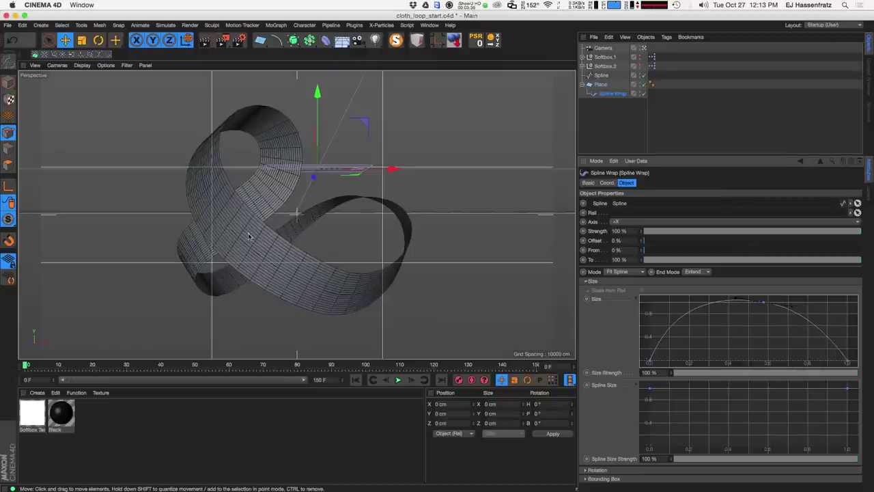
{"action": "left_click", "coordinate": [599, 84]}
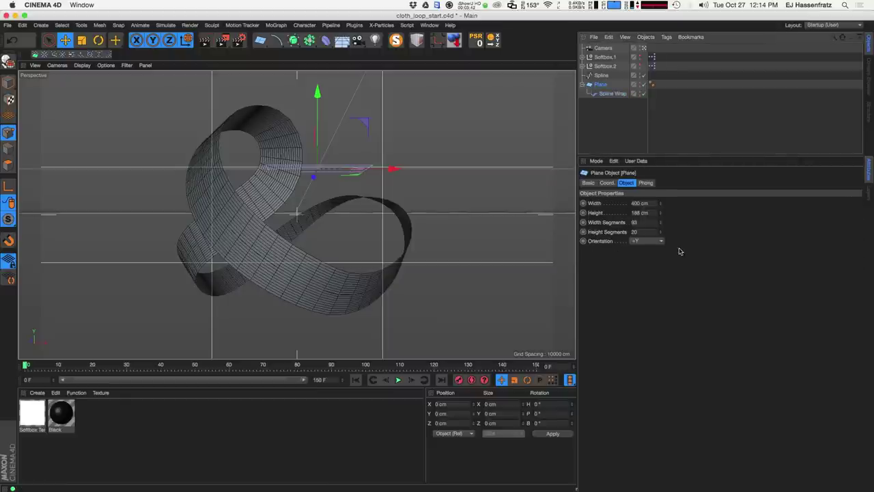
- Set the Plane's Width Segments to 200 in the Object tab
{"action": "left_click_drag", "start_coordinate": [659, 226], "coordinate": [668, 191]}
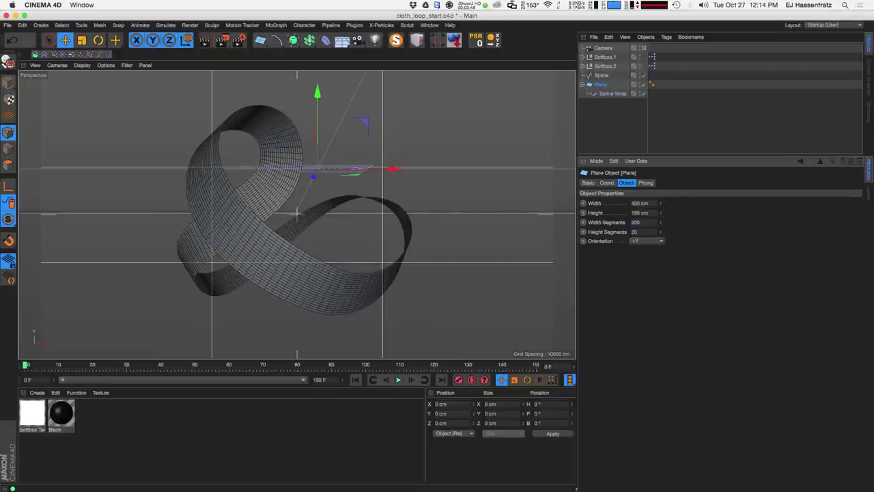
{"action": "left_click", "coordinate": [635, 231]}
{"action": "type", "text": "30"}
{"action": "key", "text": "Return"}
{"action": "left_click_drag", "start_coordinate": [658, 239], "coordinate": [660, 241]}
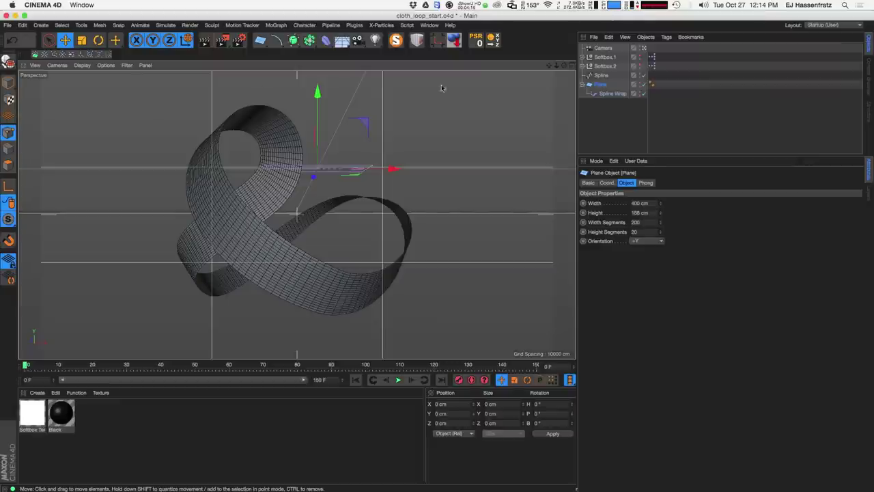
{"action": "left_click", "coordinate": [612, 129]}
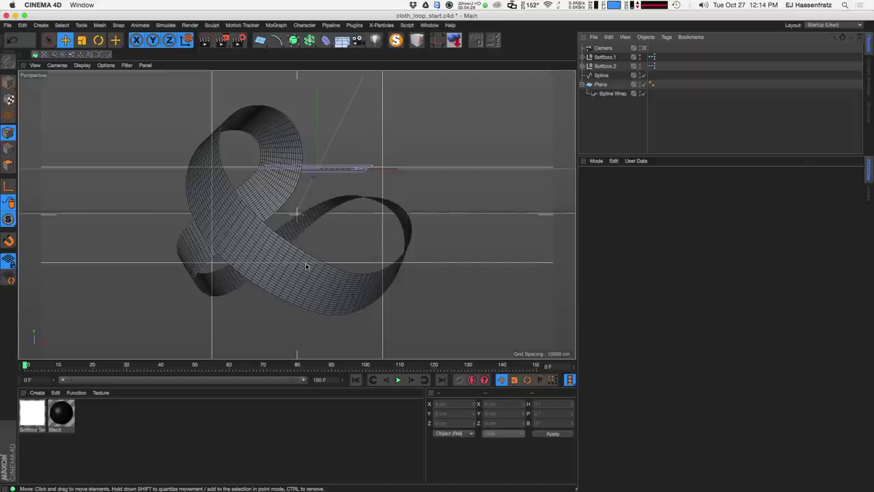
- Nudge the spline's lower-right point and tangent slightly to reshape the ribbon's lower curve
{"action": "left_click", "coordinate": [600, 75]}
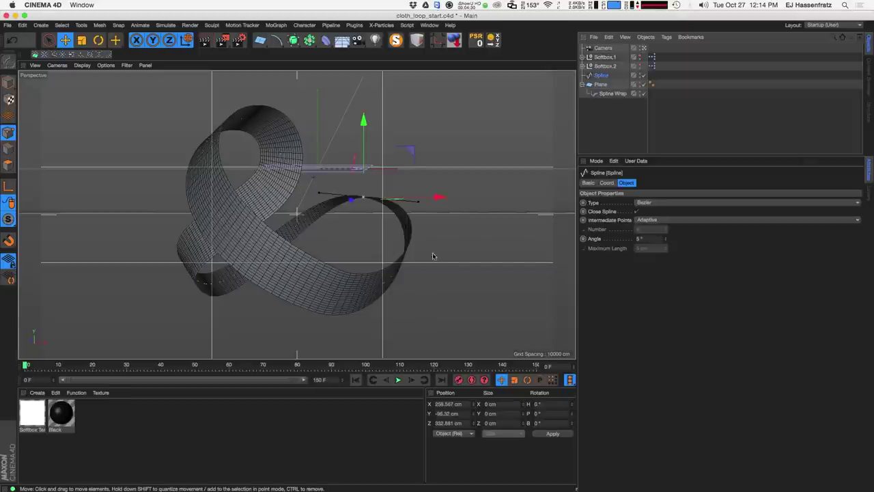
{"action": "left_click", "coordinate": [327, 293]}
{"action": "left_click_drag", "start_coordinate": [392, 318], "coordinate": [396, 318]}
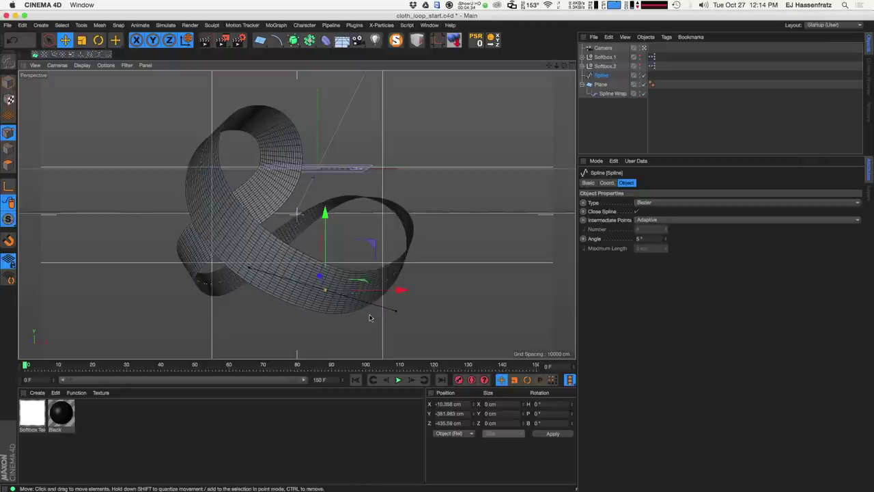
{"action": "left_click_drag", "start_coordinate": [334, 321], "coordinate": [343, 323]}
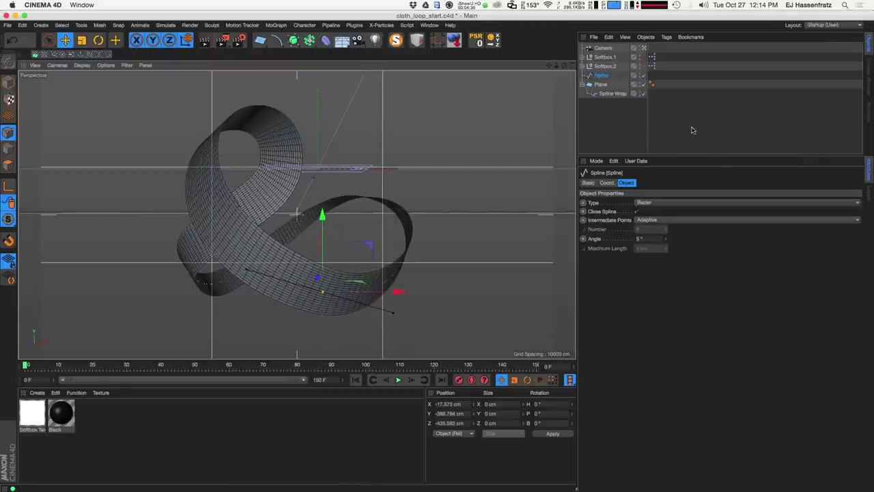
{"action": "left_click", "coordinate": [643, 132]}
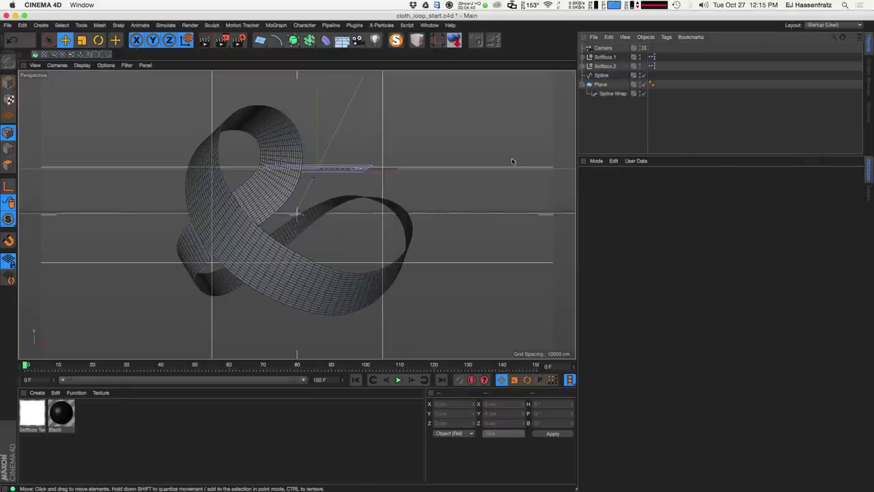
- Enlarge the Object Manager list and marquee-select Plane and Spline Wrap together
{"action": "left_click", "coordinate": [607, 93]}
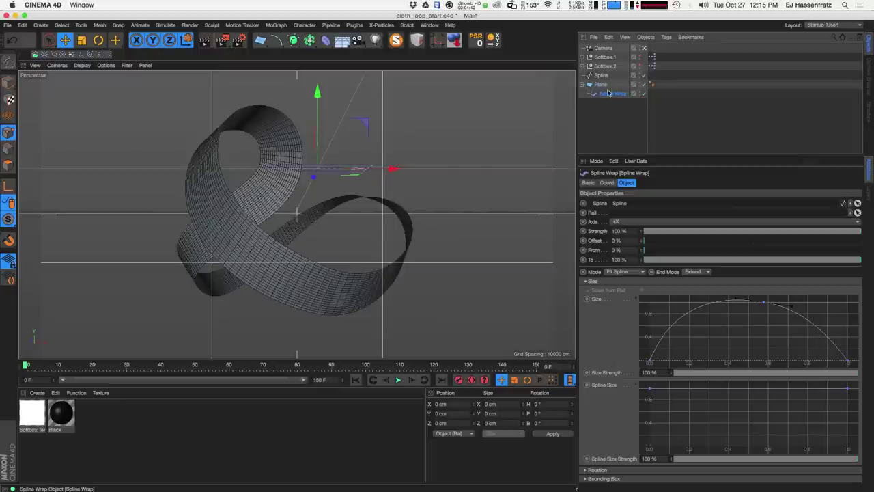
{"action": "left_click_drag", "start_coordinate": [669, 156], "coordinate": [612, 190]}
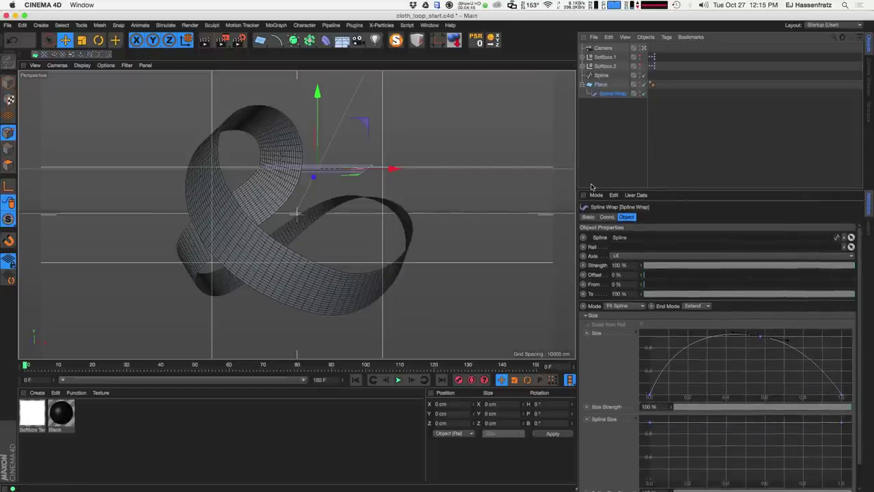
{"action": "left_click", "coordinate": [608, 85]}
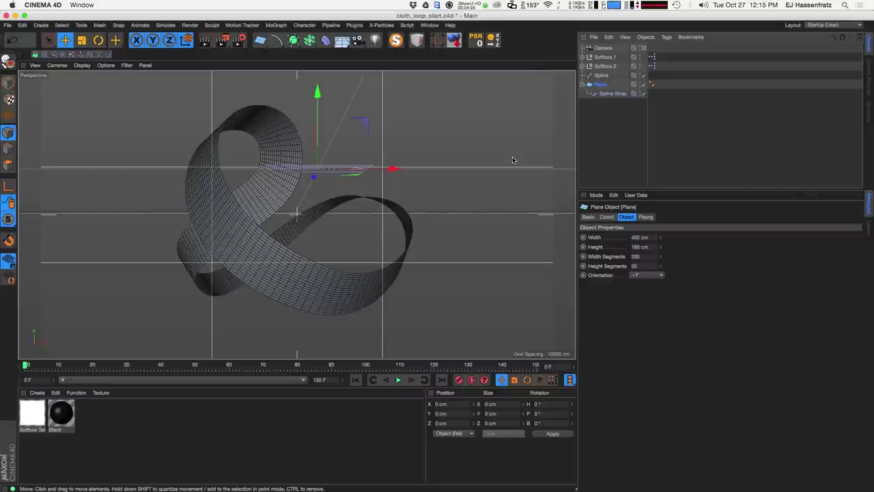
{"action": "left_click", "coordinate": [611, 95]}
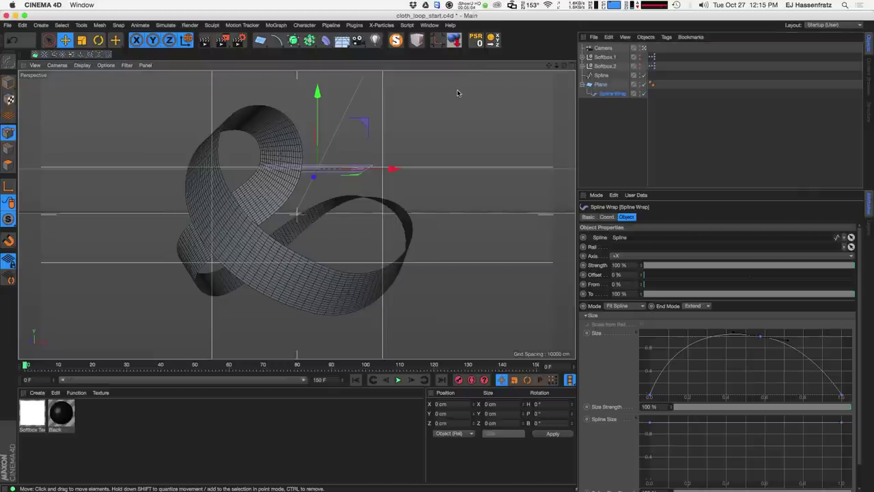
{"action": "left_click_drag", "start_coordinate": [619, 114], "coordinate": [599, 86]}
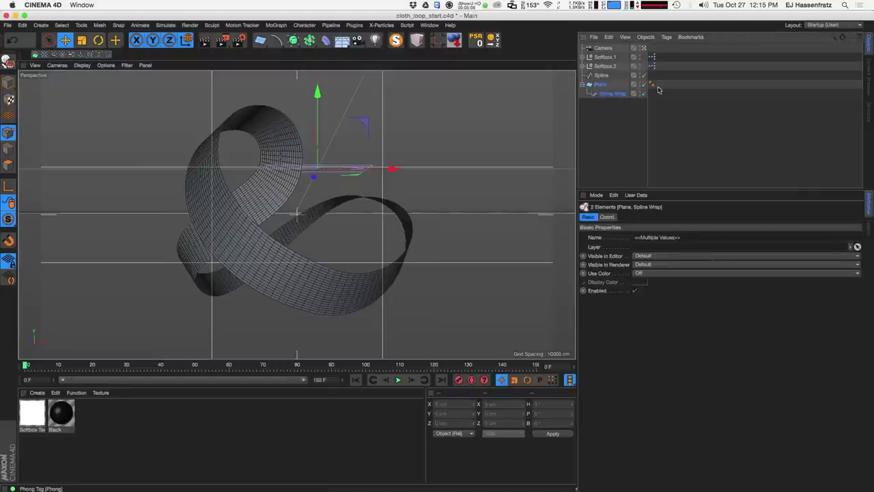
{"action": "right_click", "coordinate": [603, 86]}
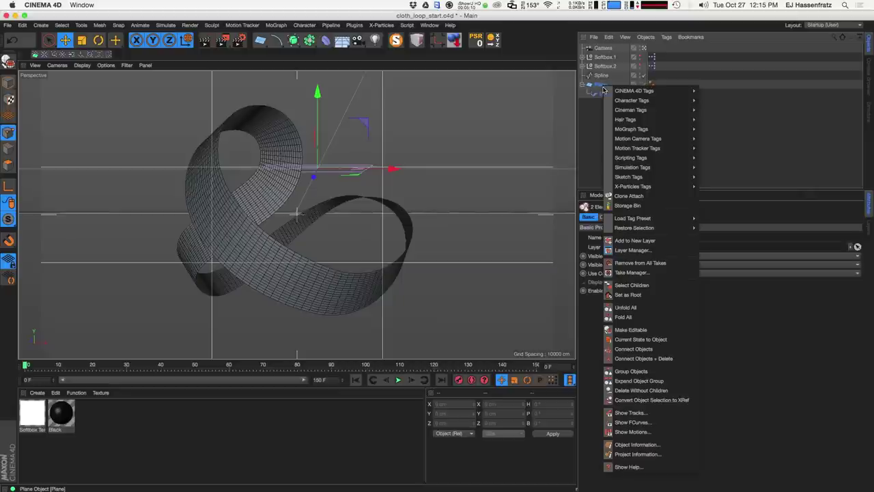
- Bake the ribbon with Current State to Object, then reselect the original Plane
{"action": "left_click", "coordinate": [669, 341]}
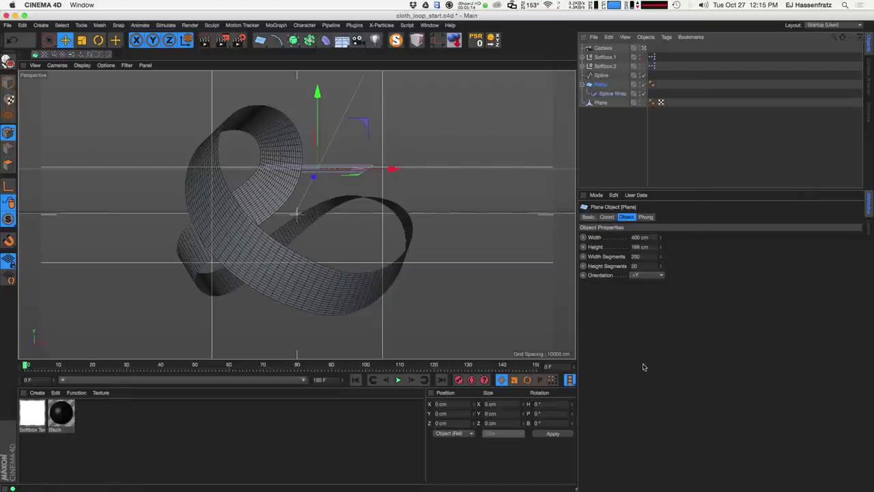
{"action": "left_click", "coordinate": [600, 103]}
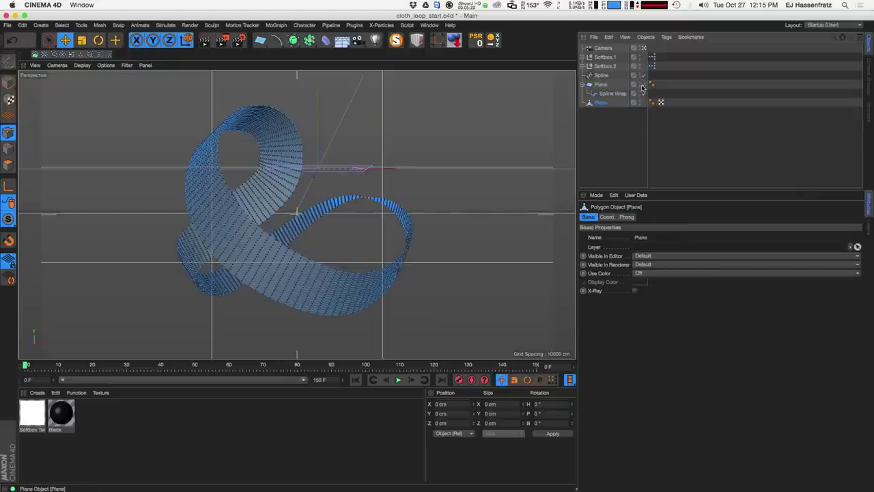
{"action": "left_click", "coordinate": [585, 85]}
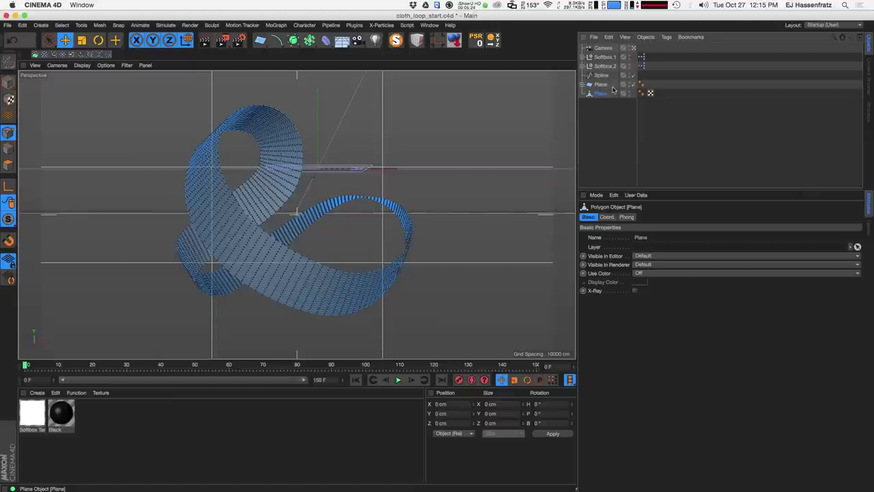
{"action": "left_click", "coordinate": [585, 84]}
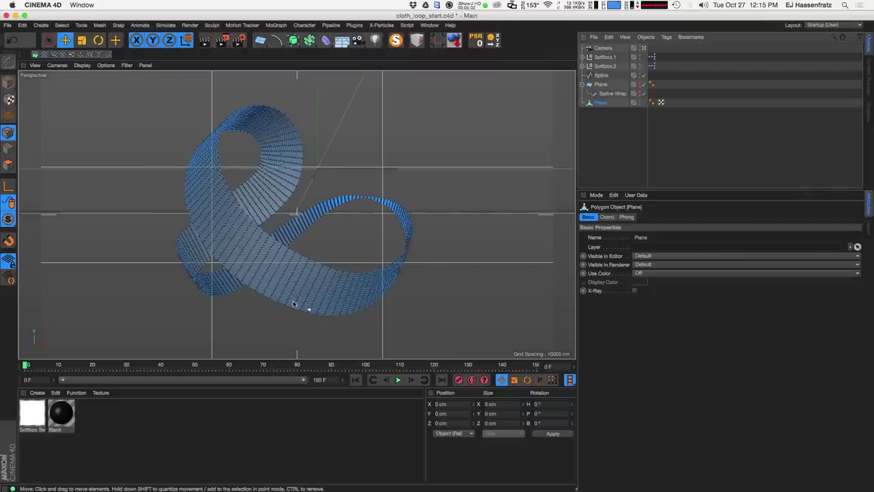
{"action": "left_click", "coordinate": [610, 85]}
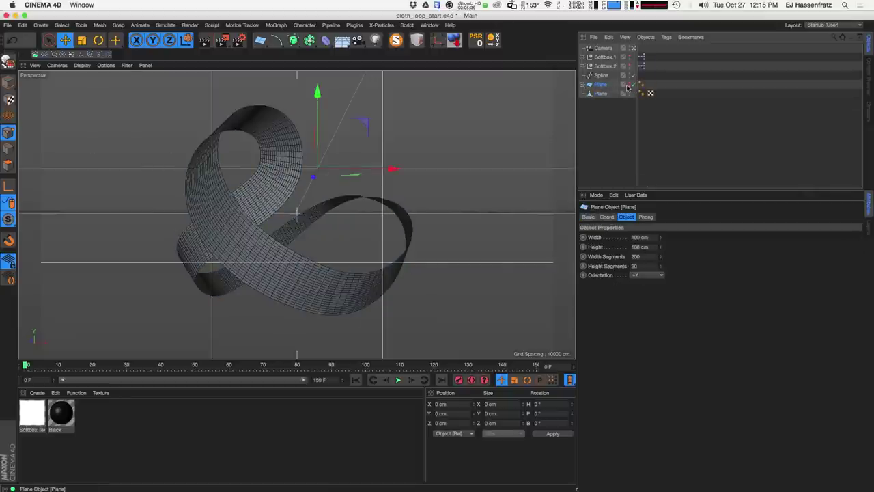
- Move the original Plane above Spline and rename the baked polygon copy 'Ribbon'
{"action": "left_click_drag", "start_coordinate": [609, 91], "coordinate": [604, 72]}
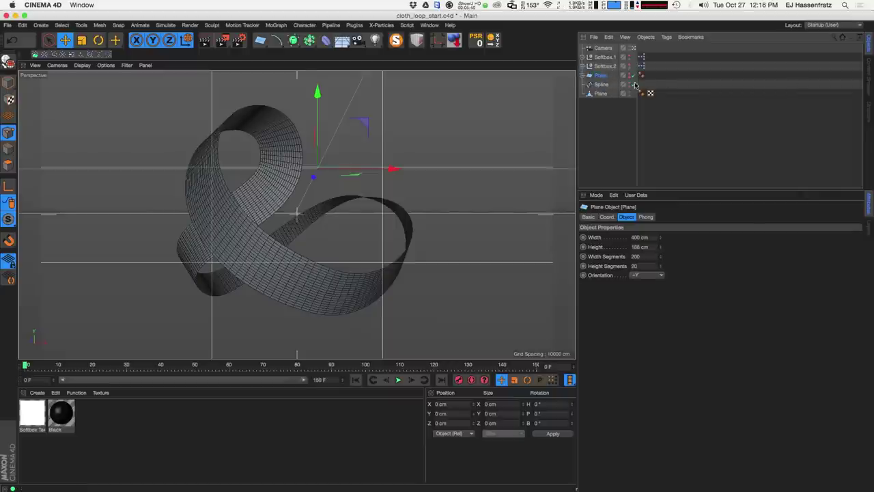
{"action": "left_click", "coordinate": [601, 93]}
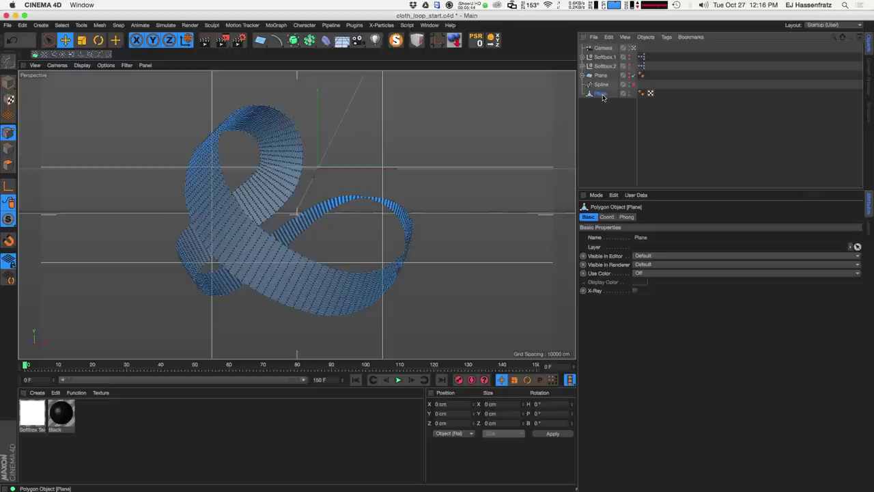
{"action": "double_click", "coordinate": [601, 93]}
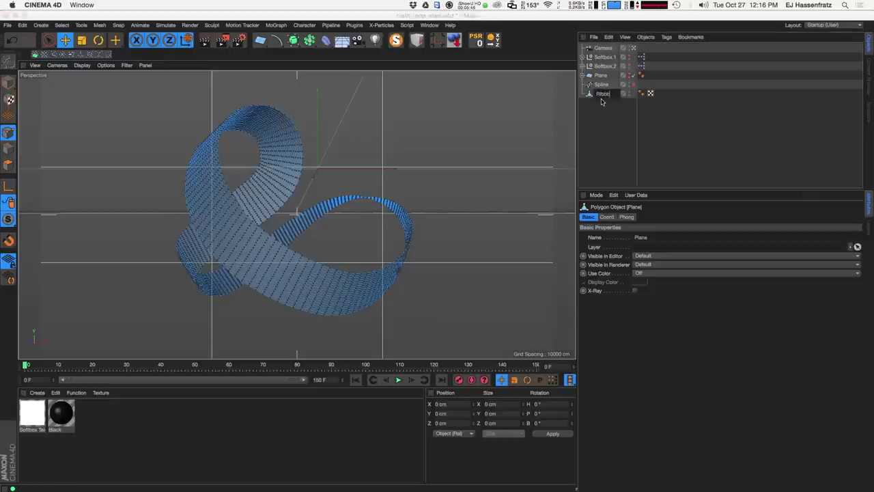
{"action": "key", "text": "Return"}
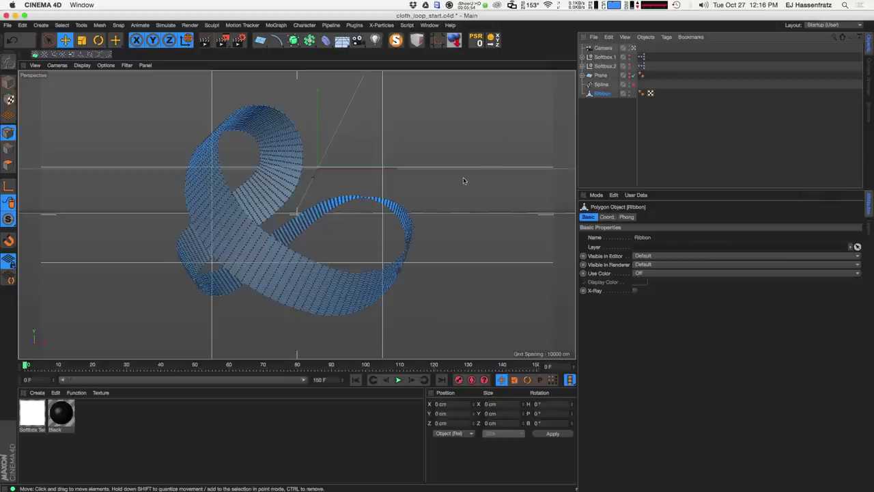
{"action": "right_click", "coordinate": [604, 94]}
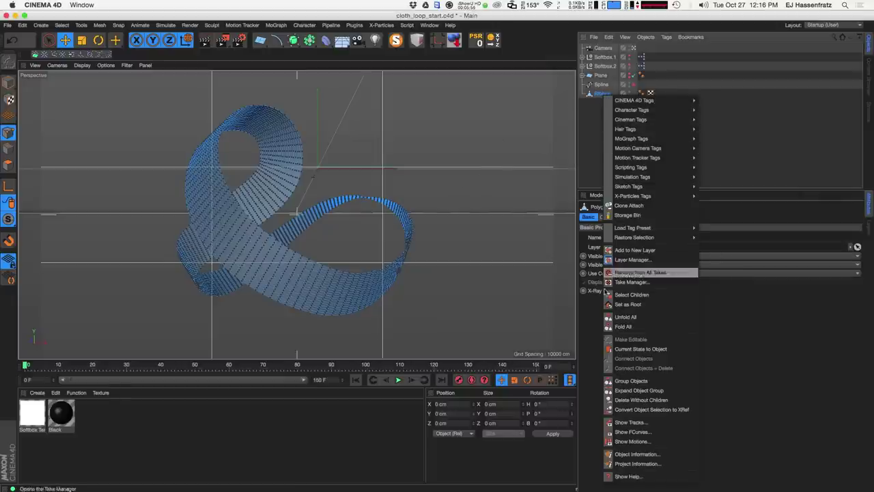
- Add a Cloth tag to the Ribbon from Simulation Tags
{"action": "mouse_move", "coordinate": [654, 127]}
{"action": "mouse_move", "coordinate": [648, 112]}
{"action": "mouse_move", "coordinate": [650, 179]}
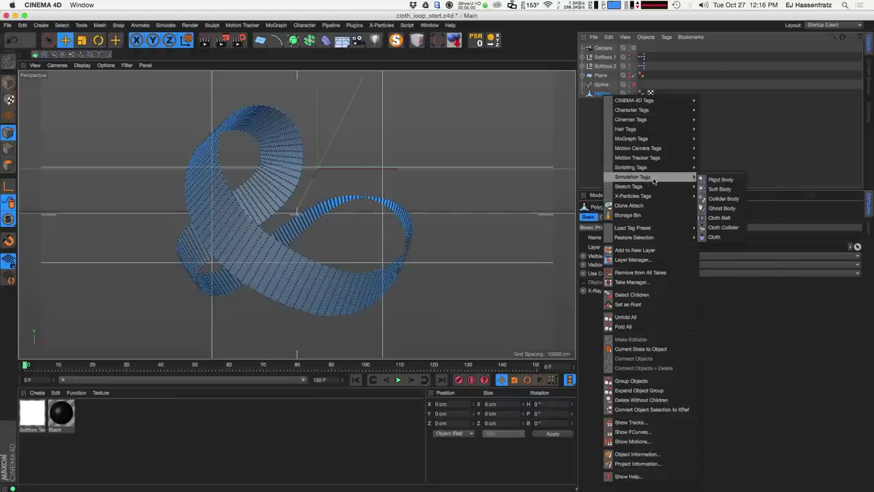
{"action": "left_click", "coordinate": [727, 235]}
- Preview the cloth falling under gravity, then return to frame 0
{"action": "left_click", "coordinate": [398, 380]}
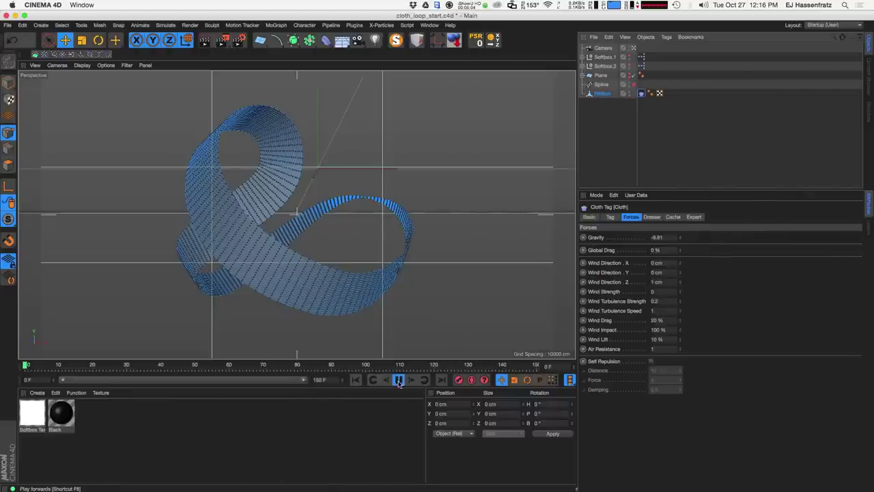
{"action": "left_click", "coordinate": [399, 380]}
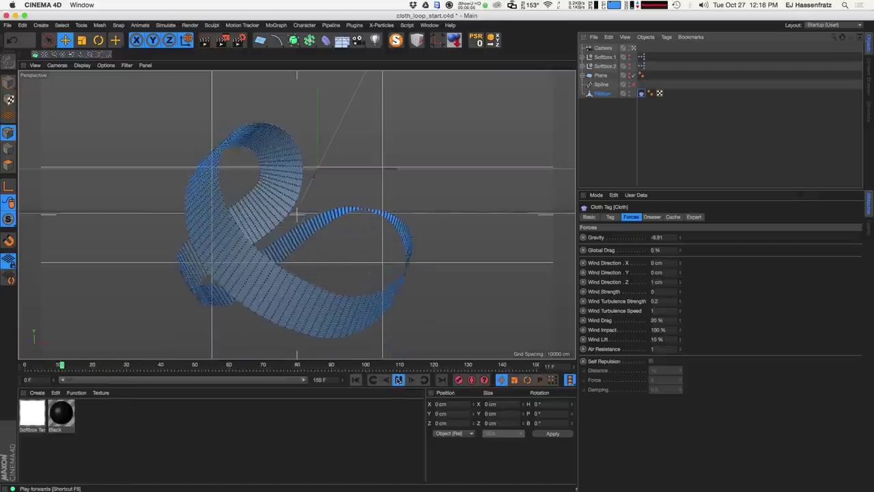
{"action": "left_click", "coordinate": [355, 380]}
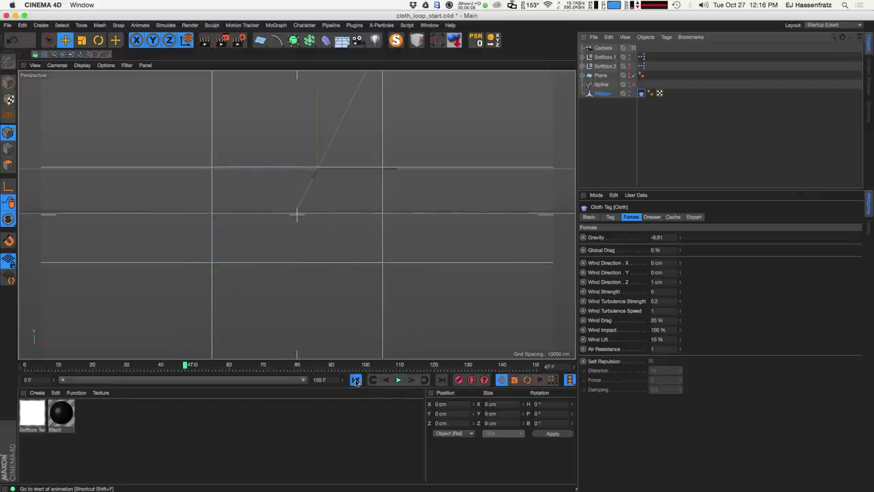
{"action": "left_click", "coordinate": [399, 380]}
{"action": "left_click", "coordinate": [355, 380]}
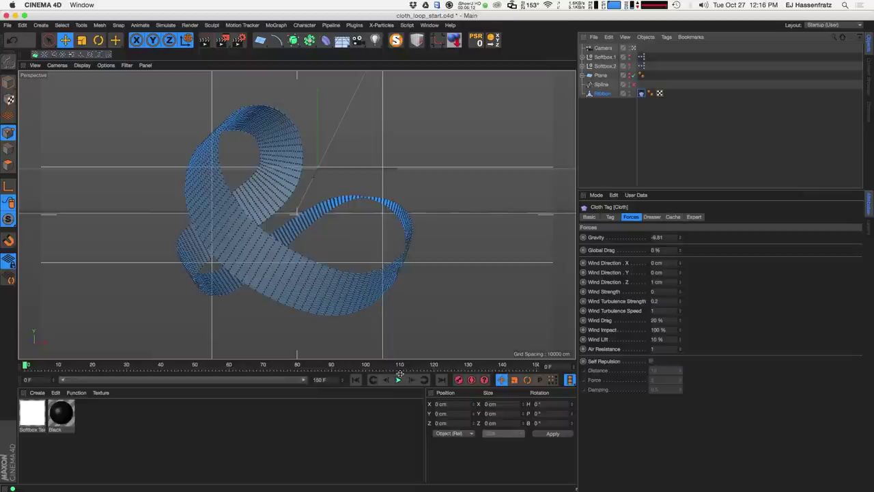
- Set the ribbon Cloth tag's Gravity and following force values to 0
{"action": "double_click", "coordinate": [668, 237]}
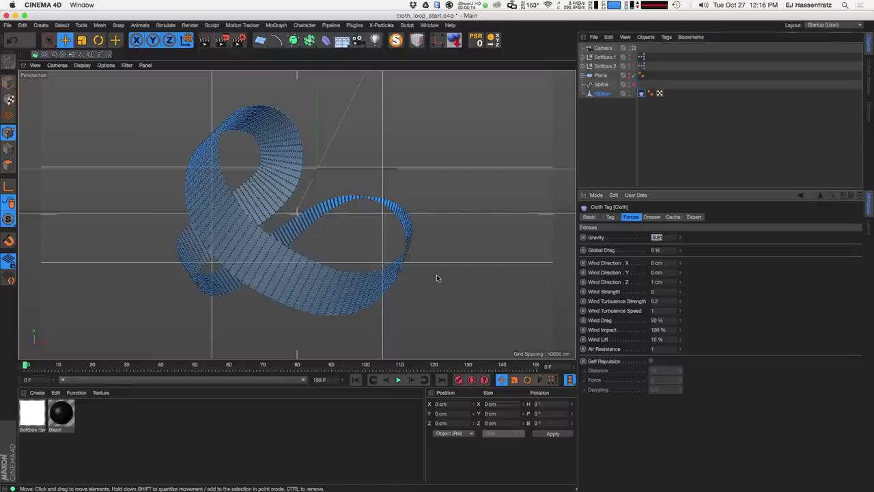
{"action": "key", "text": "Tab"}
{"action": "key", "text": "Tab"}
{"action": "key", "text": "Tab"}
{"action": "key", "text": "Tab"}
{"action": "type", "text": "0"}
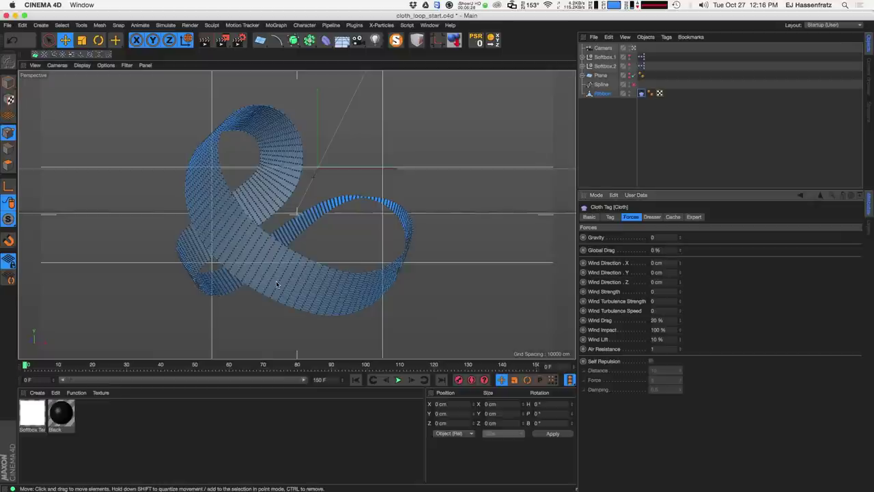
- Play the cloth simulation, stop it back at frame 0, and show the Tag settings
{"action": "left_click", "coordinate": [398, 379]}
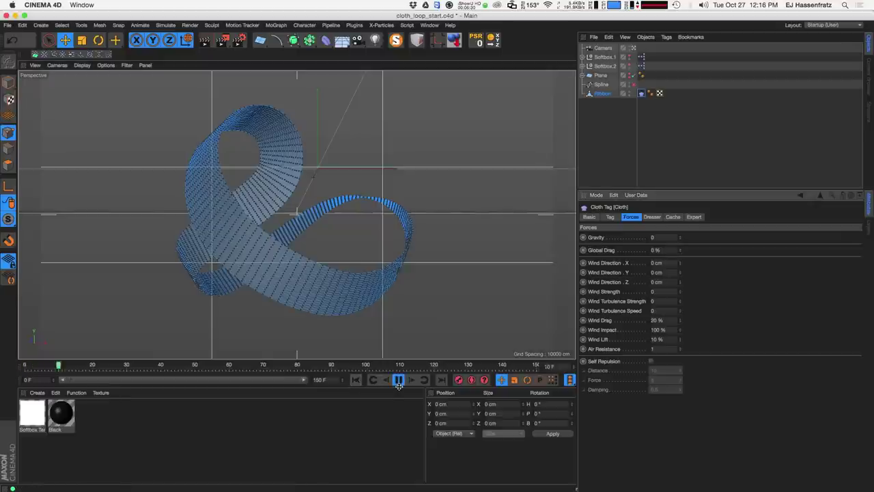
{"action": "left_click", "coordinate": [398, 379]}
{"action": "left_click", "coordinate": [356, 379]}
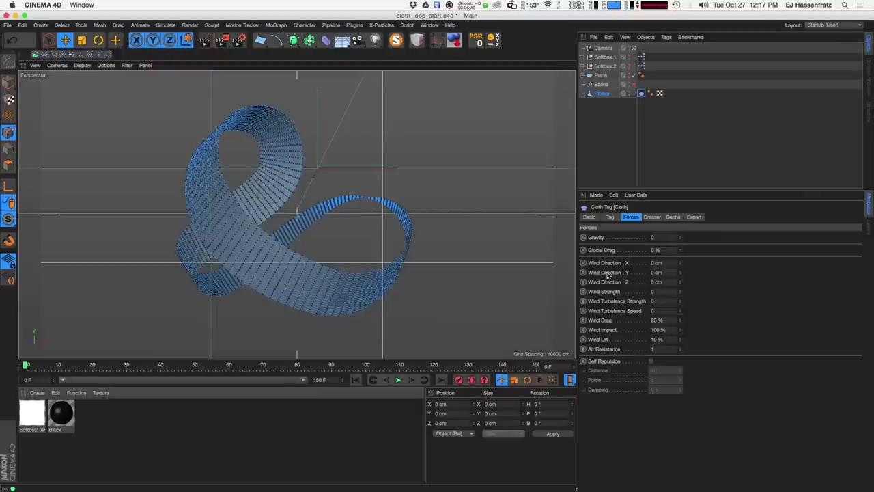
{"action": "left_click", "coordinate": [611, 217]}
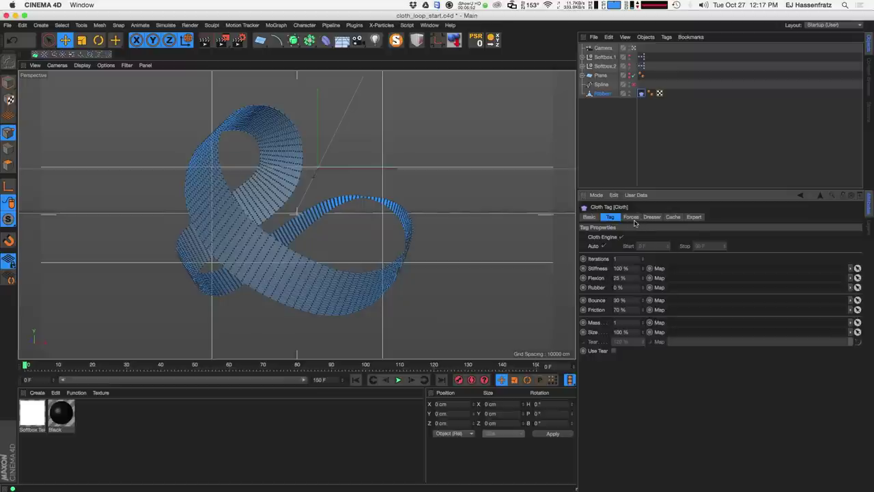
- Show the Cloth tag's Expert settings and add a Turbulence force from Simulate > Particles
{"action": "left_click", "coordinate": [694, 217]}
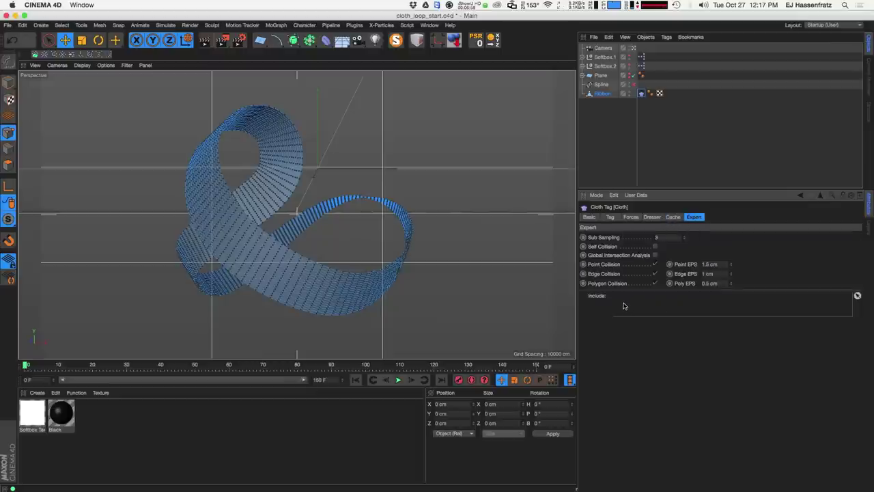
{"action": "left_click", "coordinate": [165, 26]}
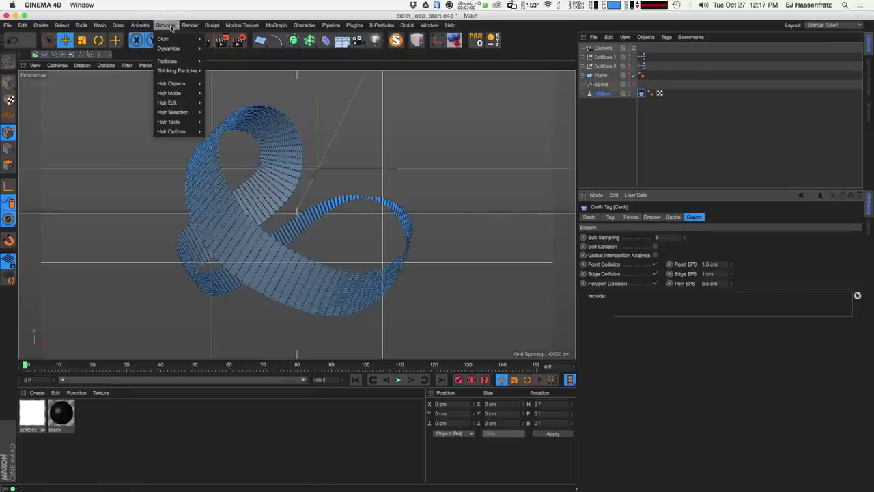
{"action": "mouse_move", "coordinate": [176, 49]}
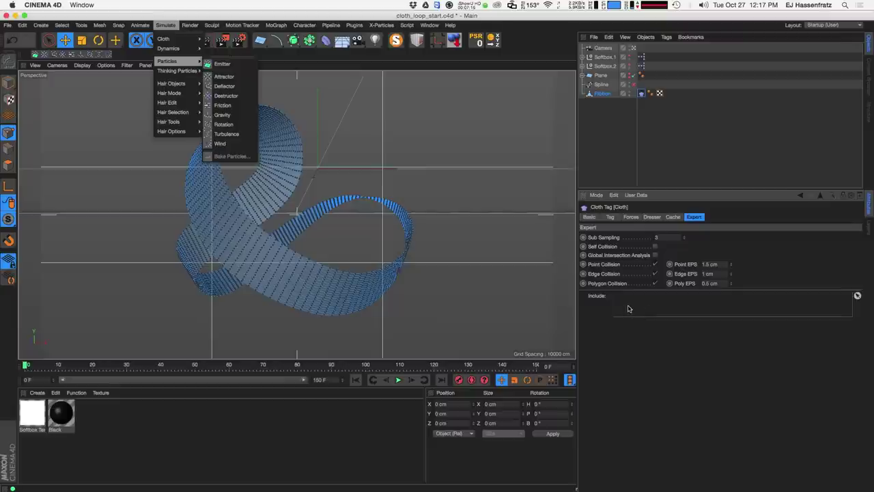
{"action": "left_click", "coordinate": [233, 134]}
- Add a Wind force from Simulate > Particles
{"action": "left_click", "coordinate": [119, 25]}
{"action": "mouse_move", "coordinate": [139, 26]}
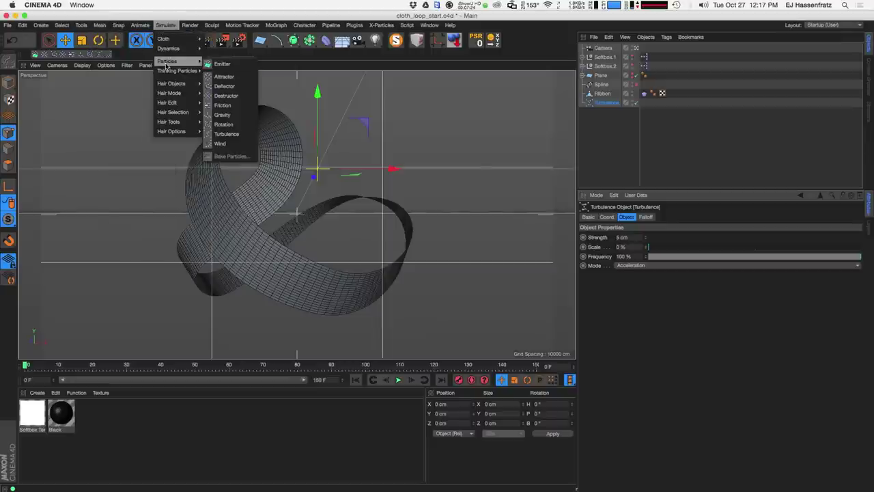
{"action": "left_click", "coordinate": [220, 143]}
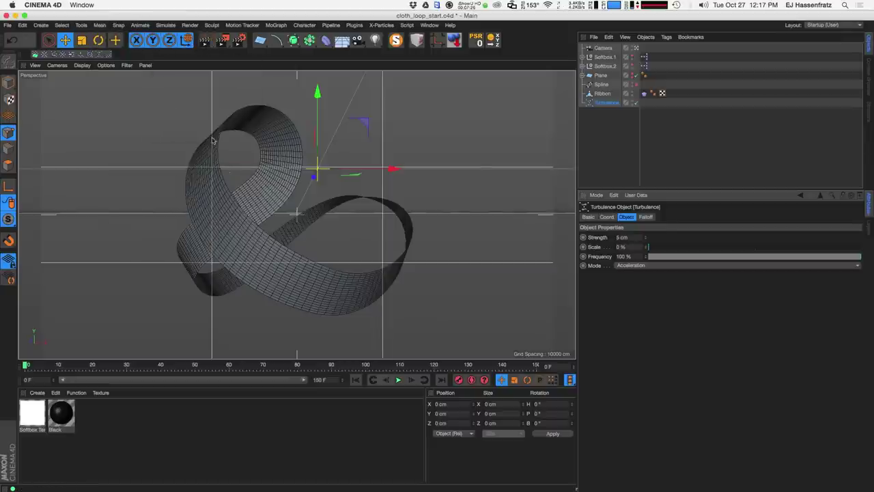
- Check the Turbulence strength, test-play the forces, then select the ribbon's Cloth tag
{"action": "left_click", "coordinate": [610, 103]}
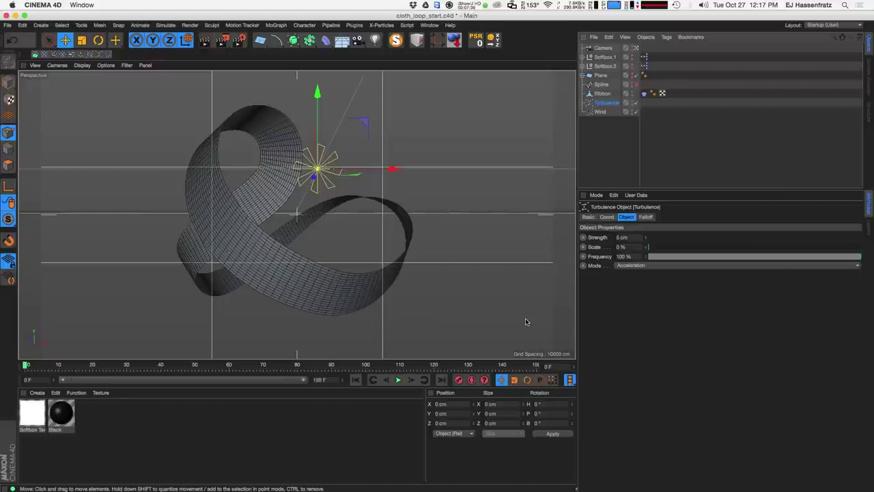
{"action": "left_click", "coordinate": [634, 238]}
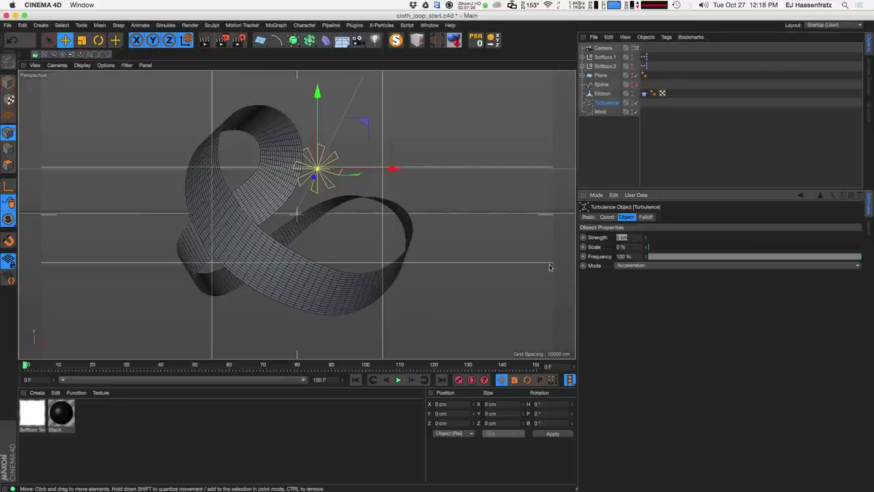
{"action": "left_click", "coordinate": [398, 380]}
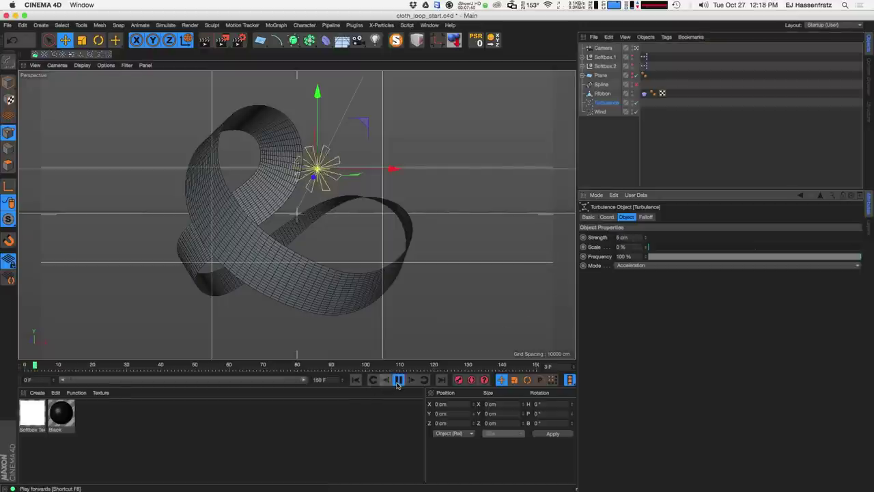
{"action": "left_click", "coordinate": [355, 380]}
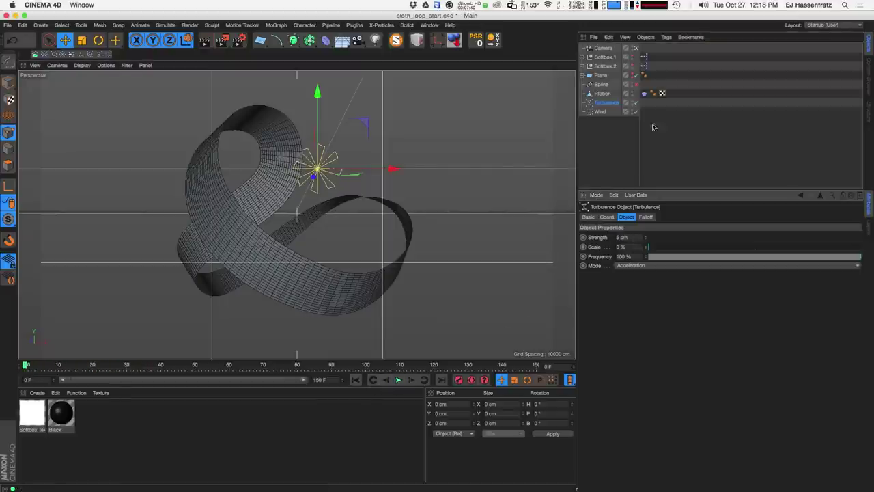
{"action": "left_click", "coordinate": [644, 94]}
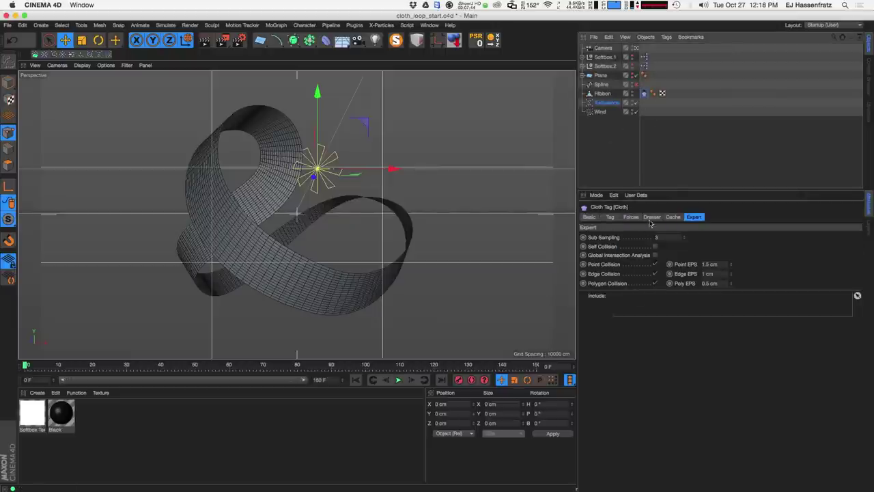
- Add Turbulence and Wind to the Cloth tag's Include list and play the result
{"action": "left_click_drag", "start_coordinate": [606, 102], "coordinate": [654, 306]}
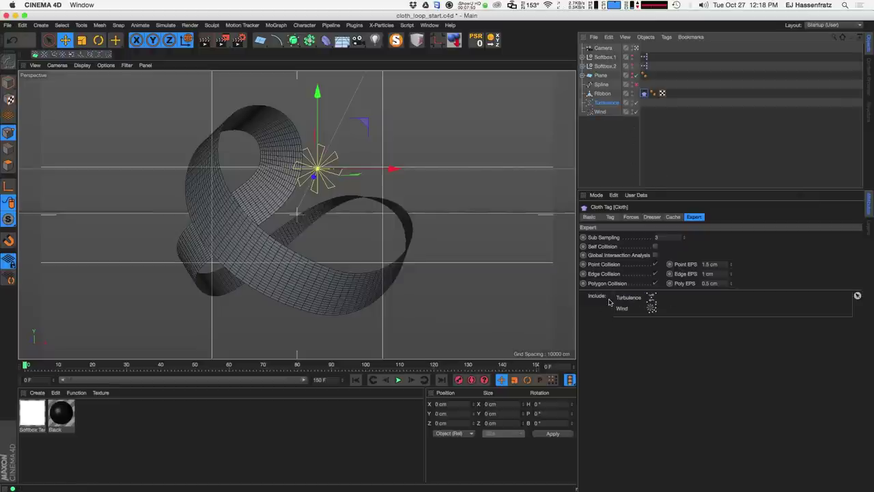
{"action": "left_click", "coordinate": [398, 379]}
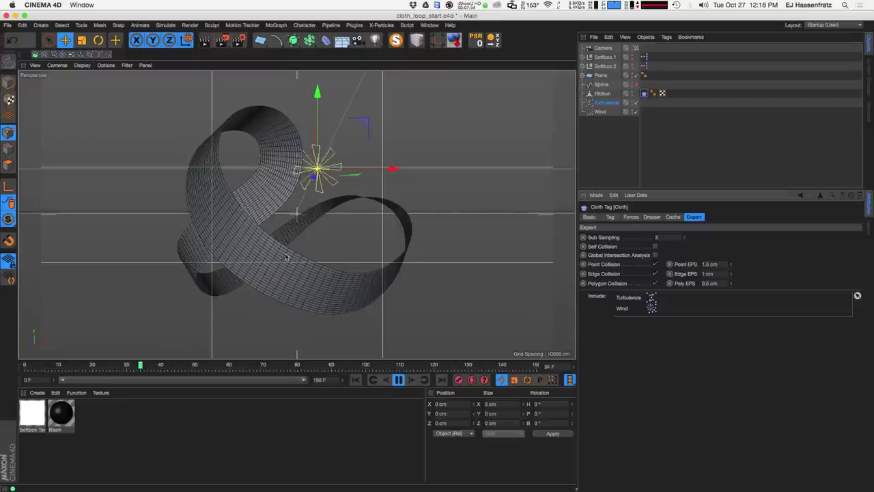
{"action": "left_click", "coordinate": [606, 103]}
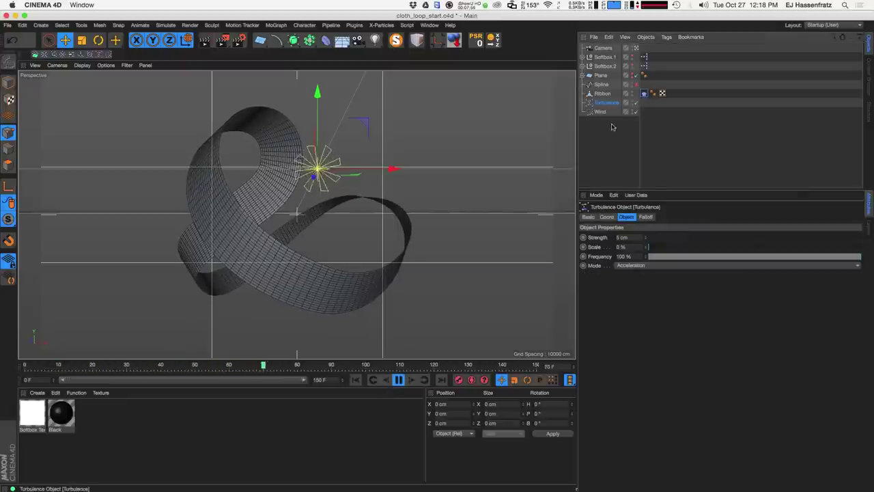
{"action": "key", "text": "Down"}
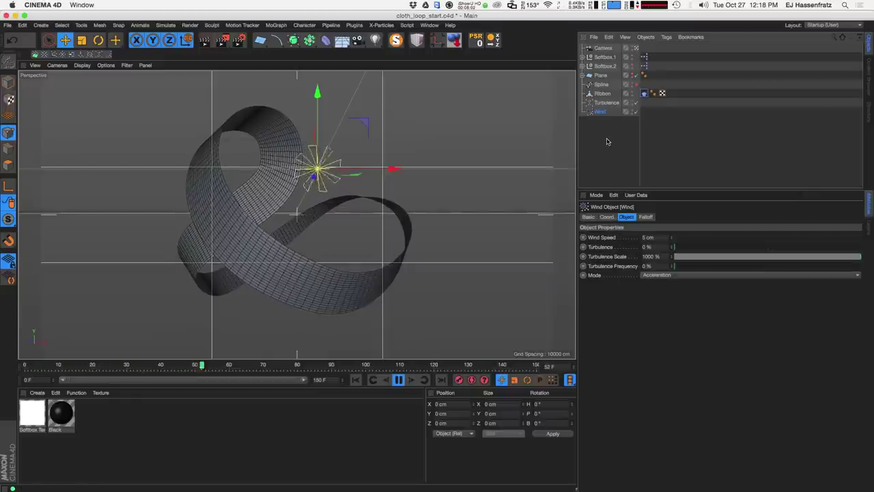
{"action": "key", "text": "Up"}
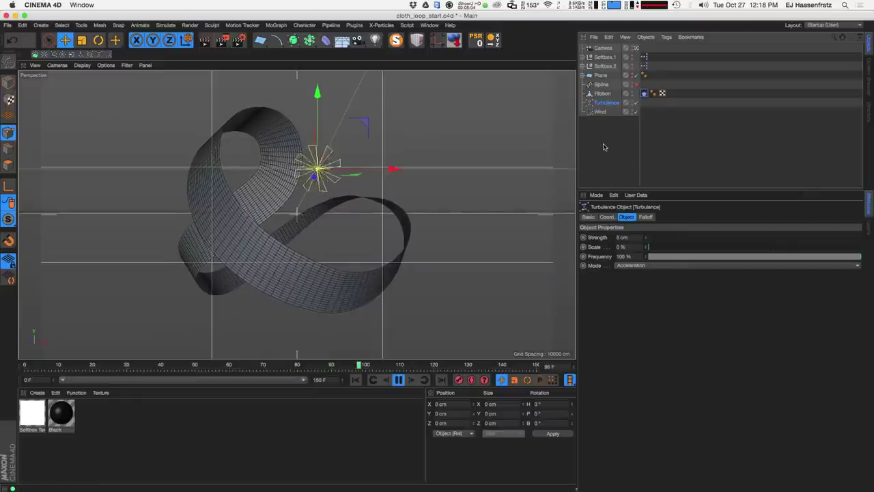
- Set the Turbulence Strength to 50 cm
{"action": "key", "text": "Tab"}
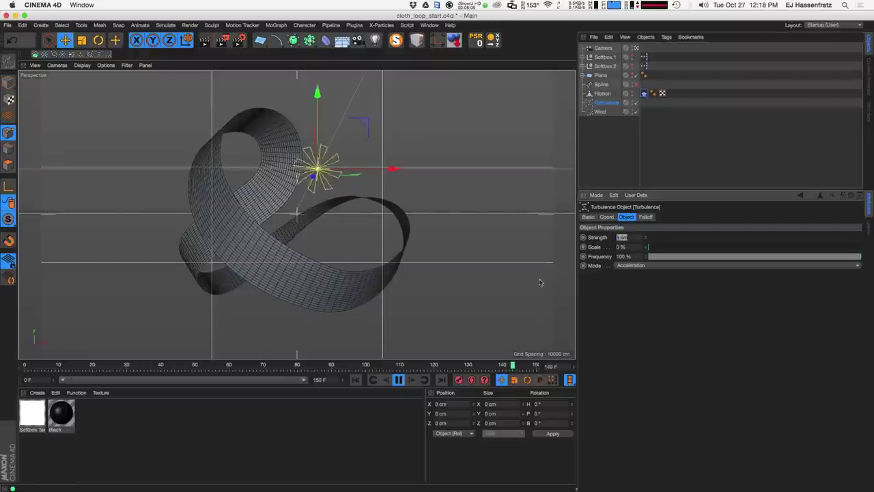
{"action": "type", "text": "50"}
{"action": "key", "text": "Return"}
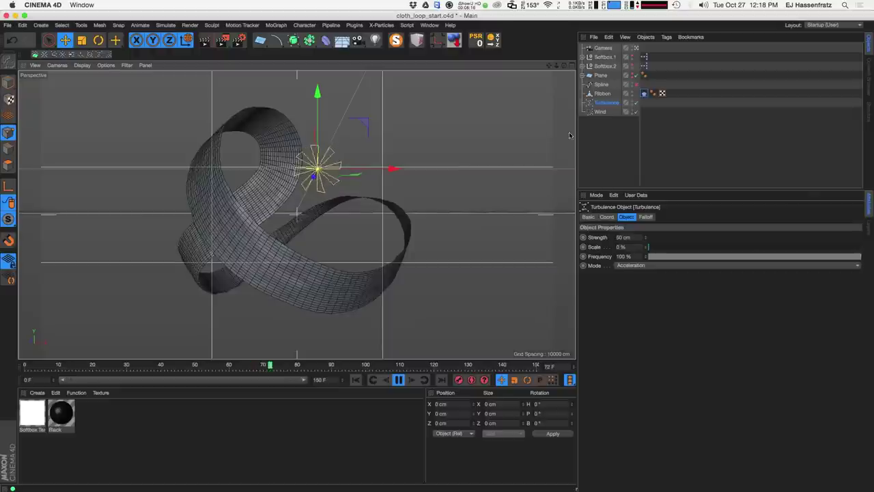
- Set the Wind object's Wind Speed to 50 cm, then stop and rewind to frame 0
{"action": "left_click", "coordinate": [599, 111]}
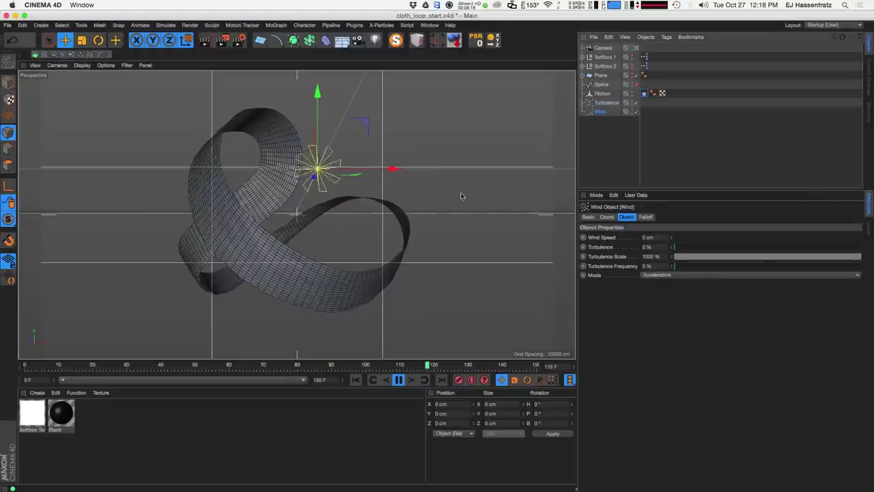
{"action": "left_click", "coordinate": [648, 237]}
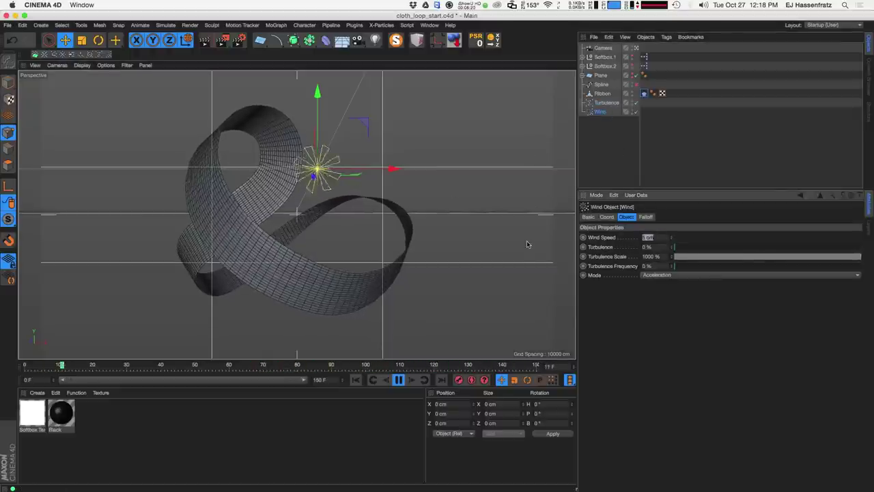
{"action": "type", "text": "50"}
{"action": "key", "text": "Return"}
{"action": "left_click", "coordinate": [398, 380]}
{"action": "left_click", "coordinate": [355, 380]}
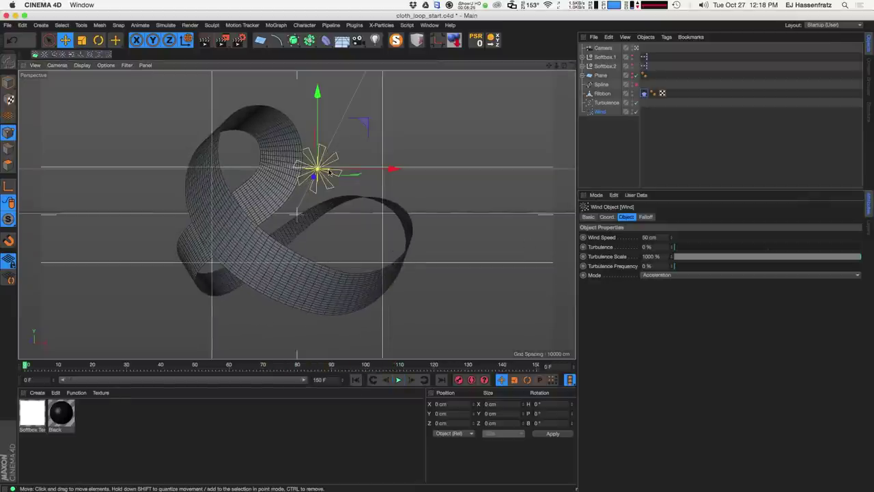
- Switch to the four-view layout and frame the ribbon in the top view
{"action": "left_click", "coordinate": [571, 66]}
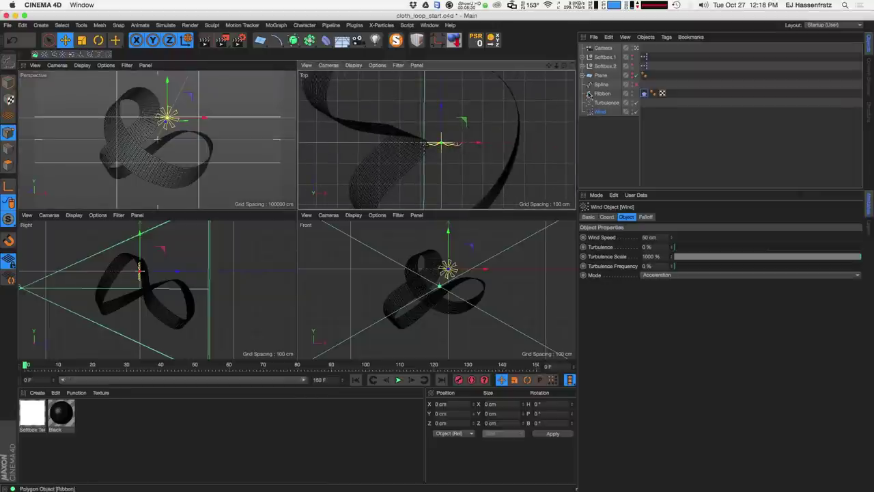
{"action": "left_click_drag", "start_coordinate": [447, 144], "coordinate": [549, 133], "text": "alt"}
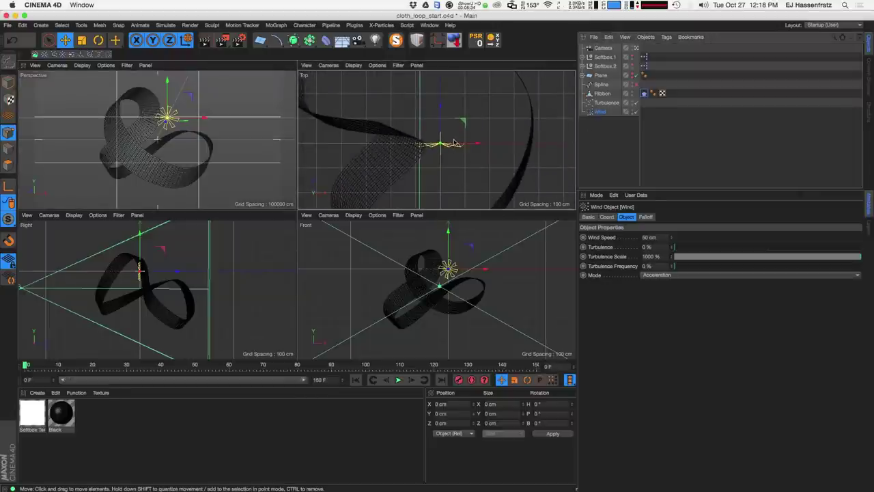
{"action": "scroll", "coordinate": [450, 300], "scroll_direction": "up", "scroll_amount": 5}
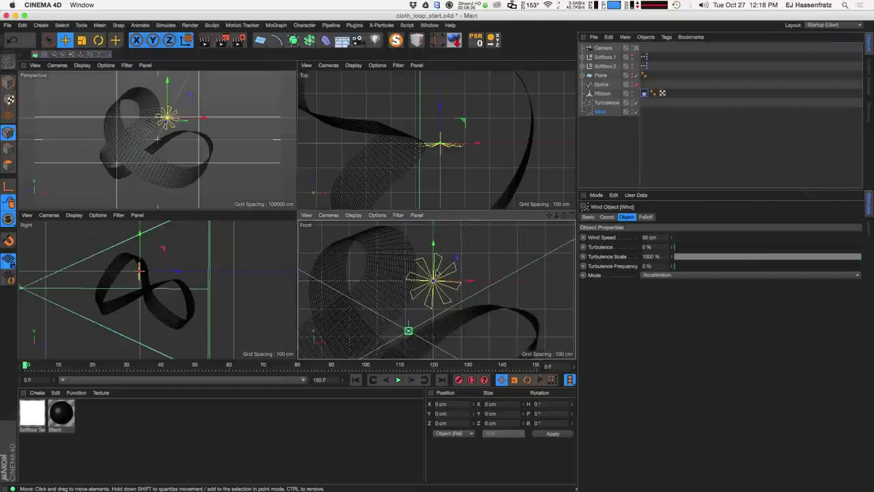
- Rotate the Wind object sideways across the ribbon and replay in the full Perspective view
{"action": "key", "text": "r"}
{"action": "left_click_drag", "start_coordinate": [447, 282], "coordinate": [346, 281]}
{"action": "scroll", "coordinate": [443, 286], "scroll_direction": "up", "scroll_amount": 5}
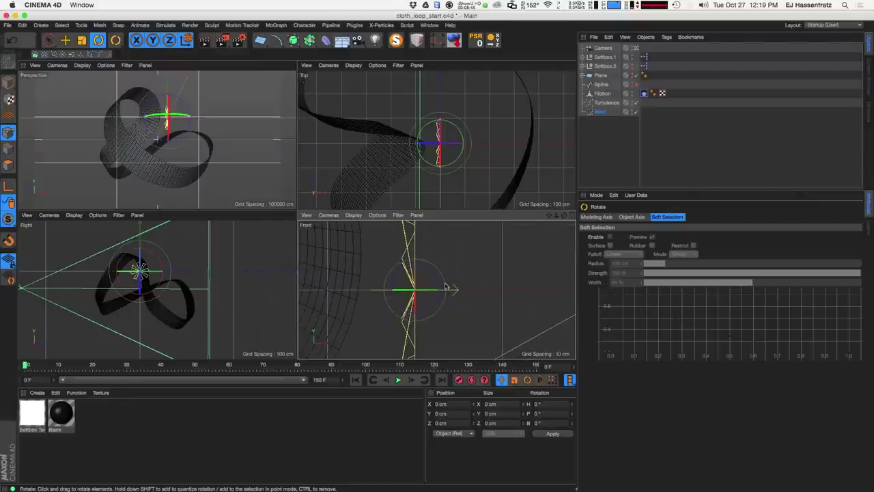
{"action": "scroll", "coordinate": [464, 286], "scroll_direction": "down", "scroll_amount": 5}
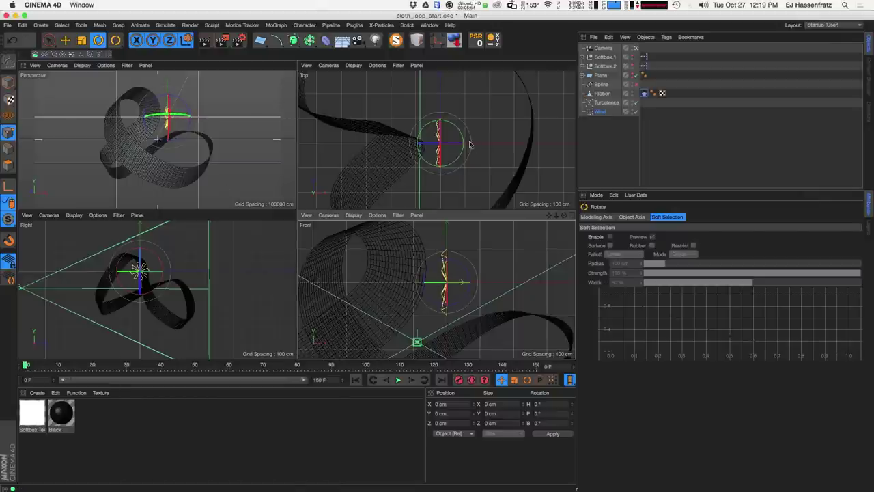
{"action": "left_click_drag", "start_coordinate": [469, 144], "coordinate": [465, 145]}
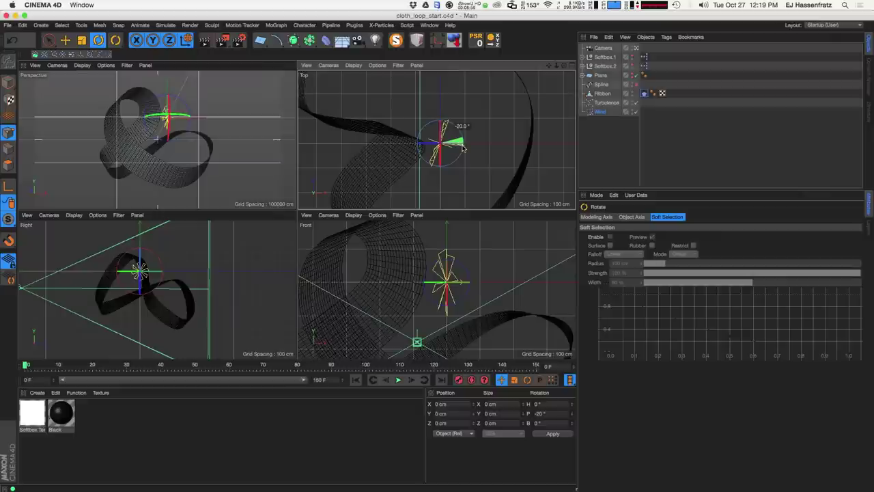
{"action": "key", "text": "ctrl+z"}
{"action": "key", "text": "e"}
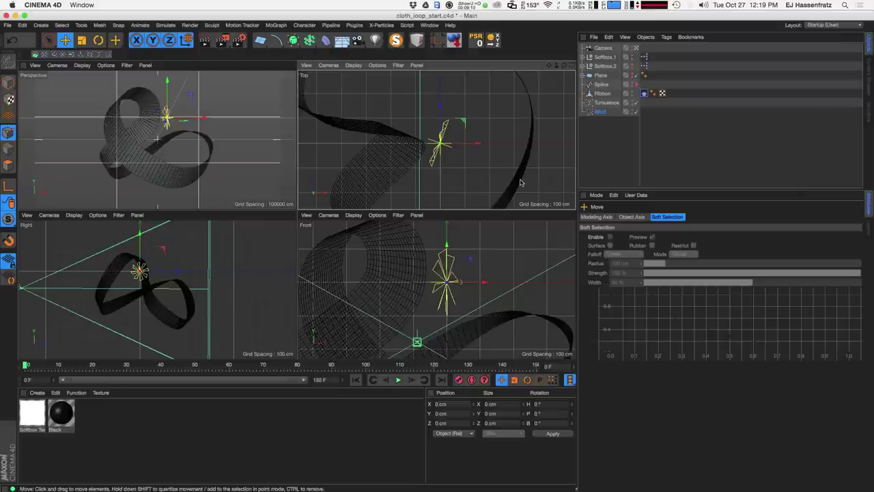
{"action": "left_click", "coordinate": [291, 65]}
{"action": "left_click", "coordinate": [398, 379]}
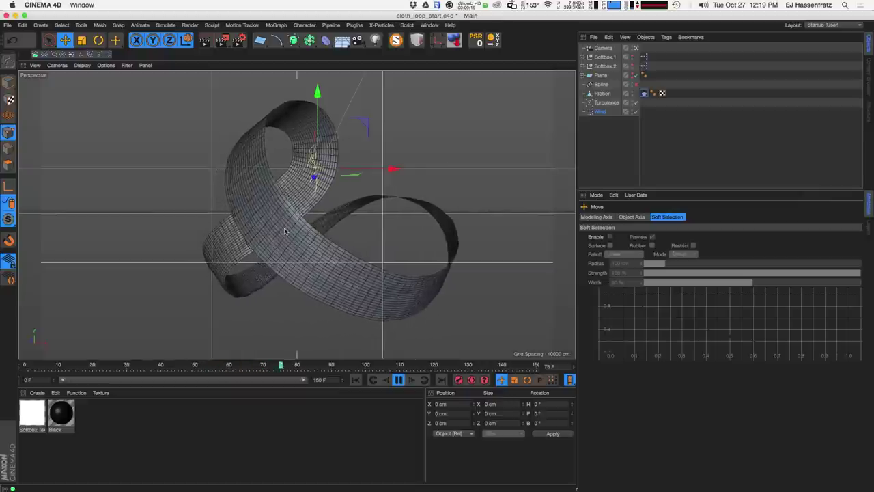
- Stop the simulation at frame 0 and select the Ribbon object
{"action": "left_click", "coordinate": [606, 103]}
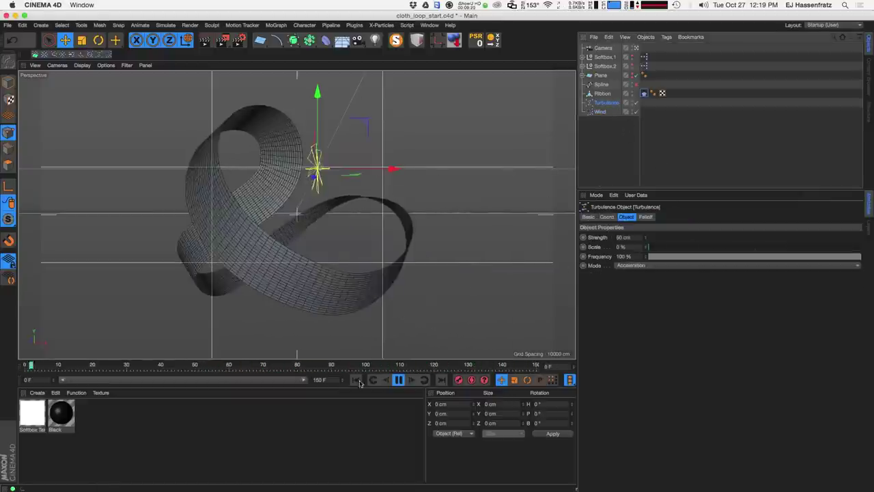
{"action": "key", "text": "F8"}
{"action": "key", "text": "shift+f"}
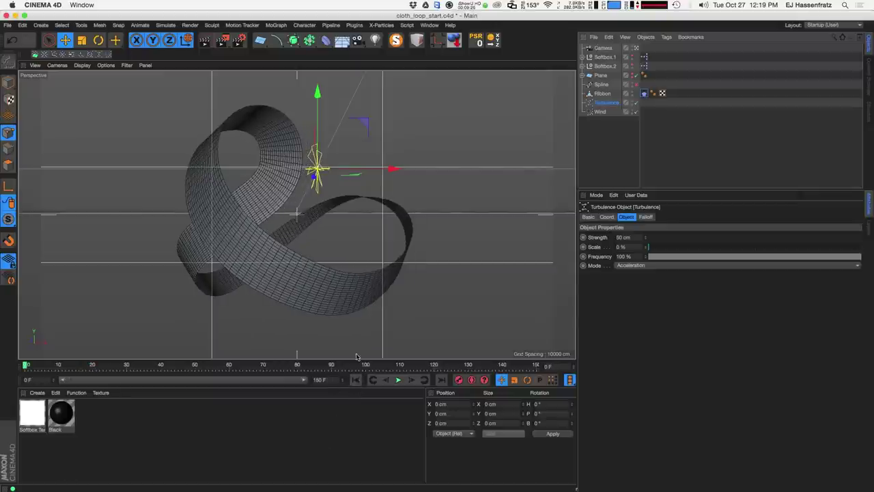
{"action": "left_click", "coordinate": [316, 208]}
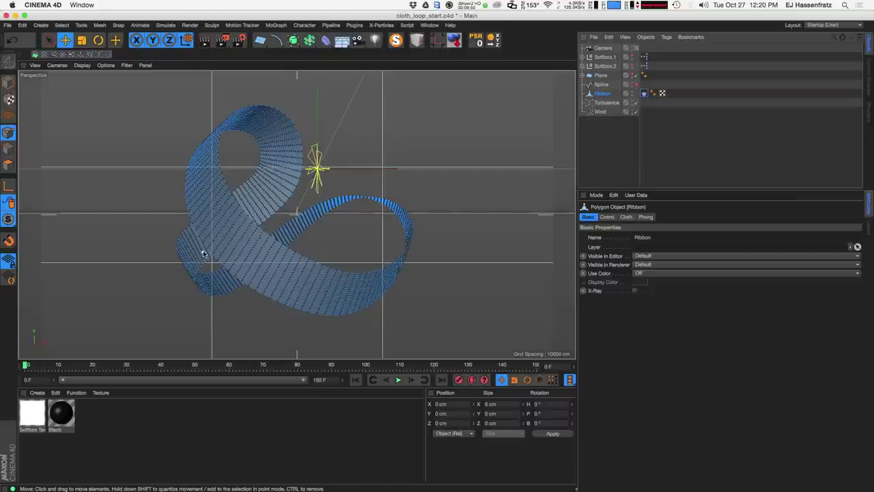
- Loop-select the ribbon's outer boundary edge (U~L) and bring up its Cloth tag
{"action": "key", "text": "u"}
{"action": "key", "text": "l"}
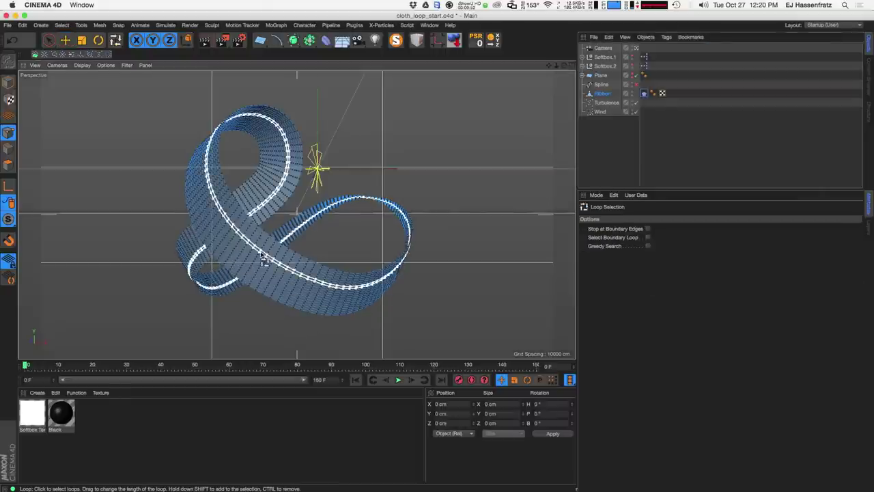
{"action": "key", "text": "u"}
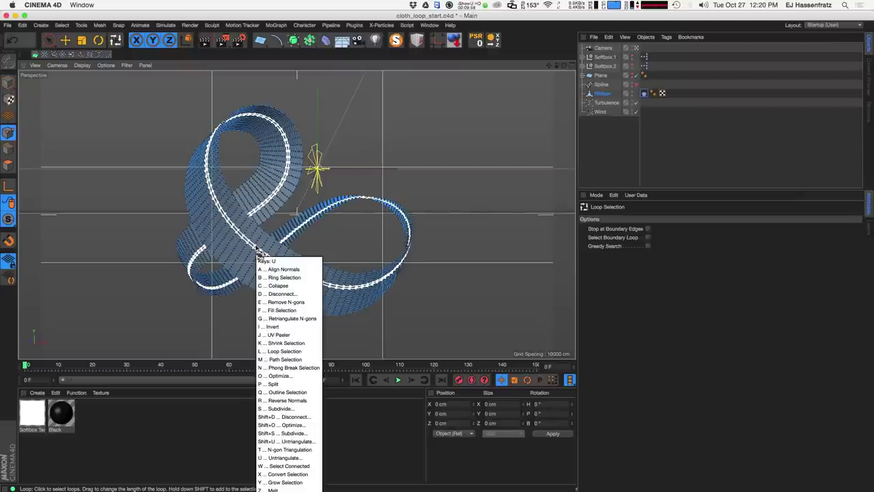
{"action": "key", "text": "Escape"}
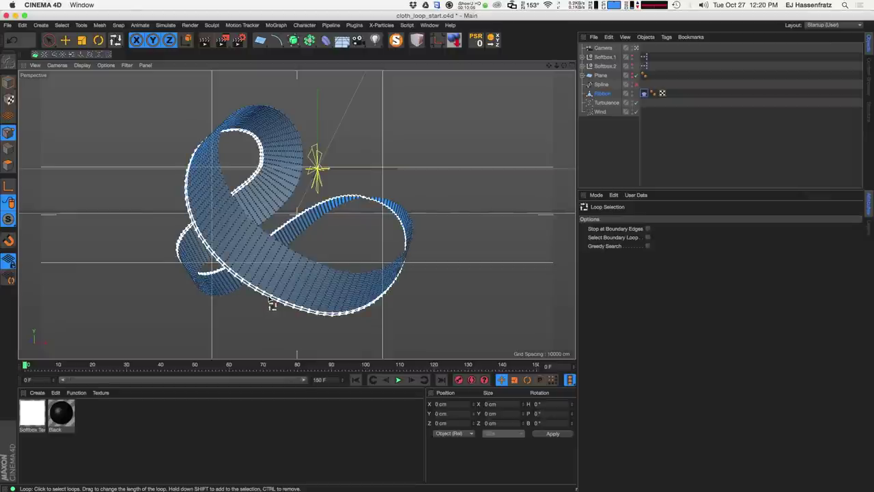
{"action": "left_click", "coordinate": [272, 305]}
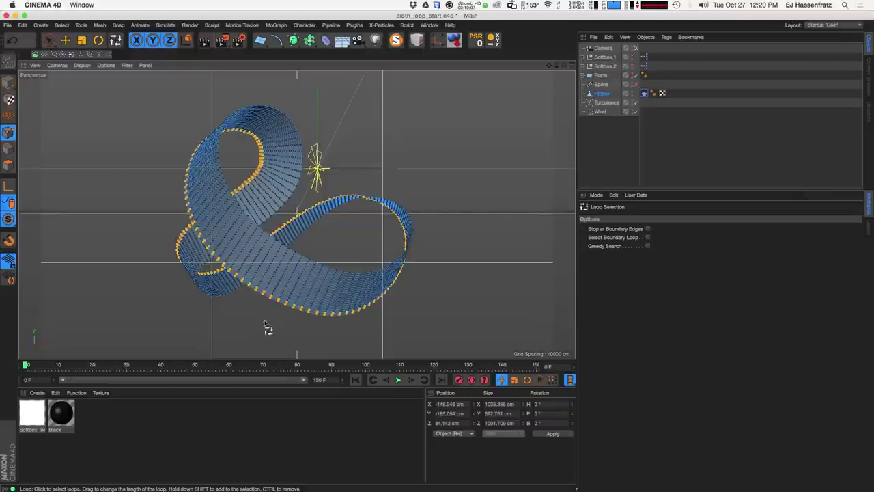
{"action": "left_click", "coordinate": [643, 93]}
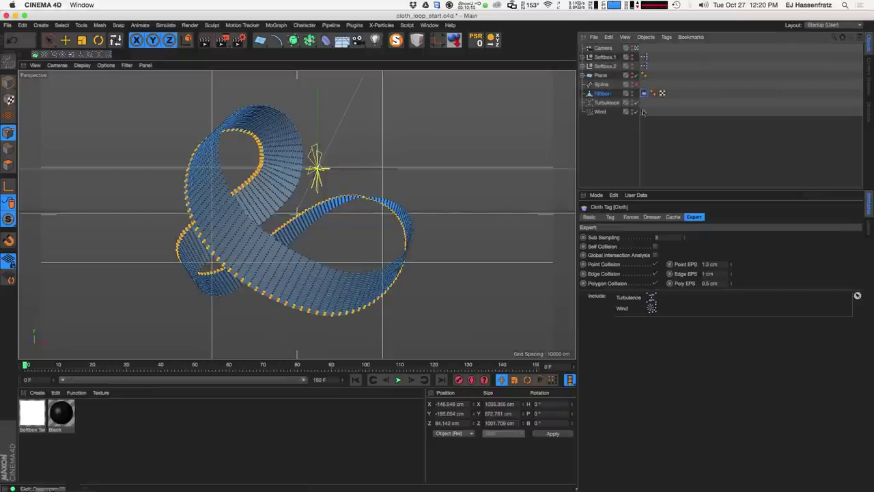
- In the Cloth tag's Dresser tab, set the selected boundary points as Fix Points
{"action": "left_click", "coordinate": [673, 217]}
{"action": "left_click", "coordinate": [652, 216]}
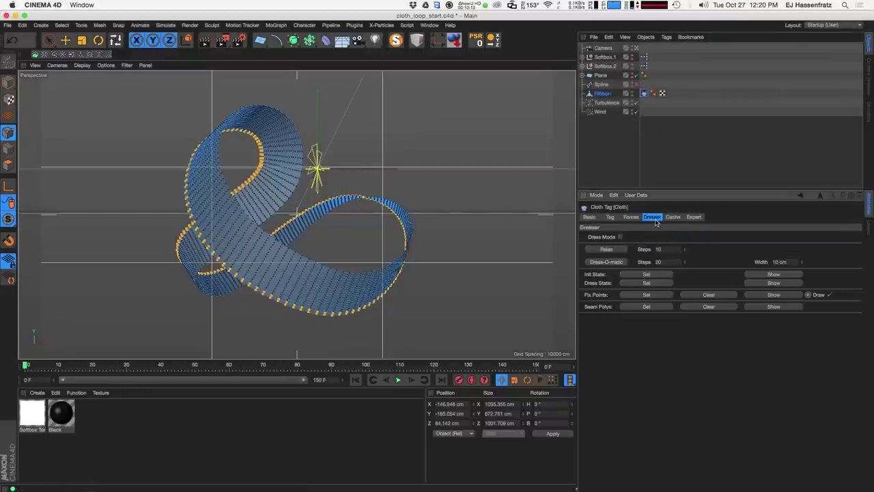
{"action": "left_click", "coordinate": [645, 295]}
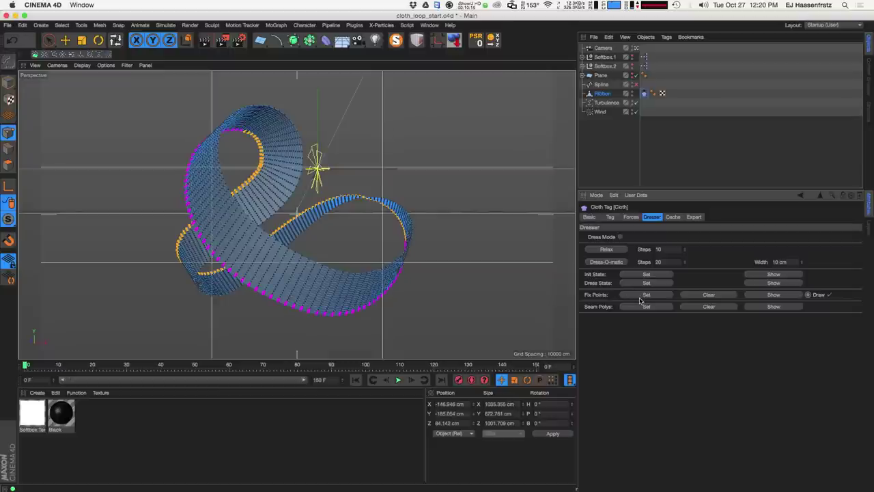
{"action": "key", "text": "u"}
{"action": "key", "text": "l"}
- Play the simulation with the pinned edge, deselect the ribbon, and select Turbulence
{"action": "left_click", "coordinate": [398, 380]}
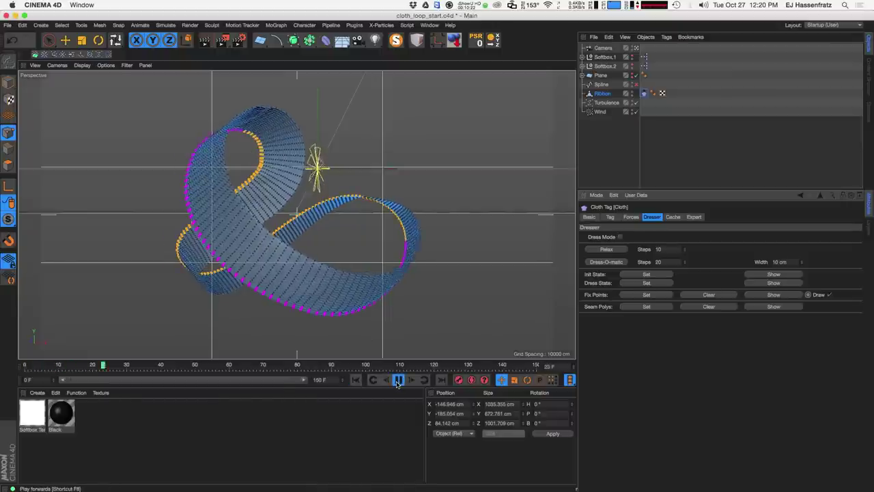
{"action": "left_click", "coordinate": [728, 159]}
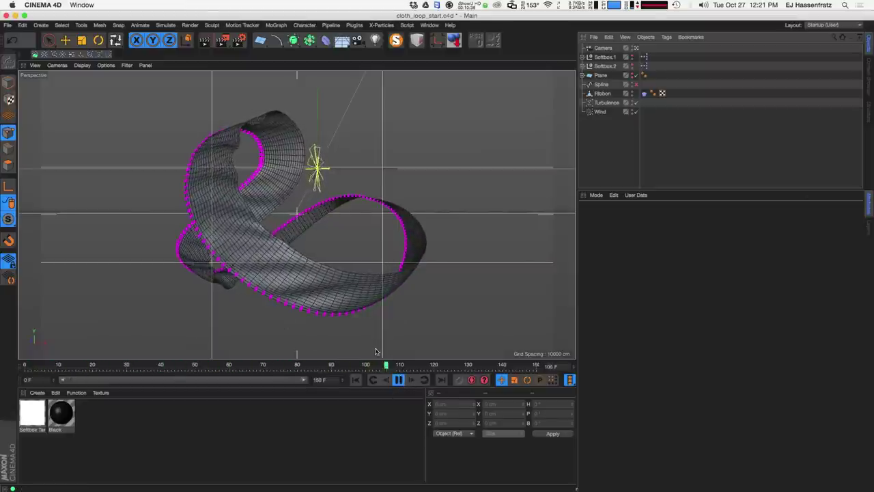
{"action": "left_click", "coordinate": [606, 102]}
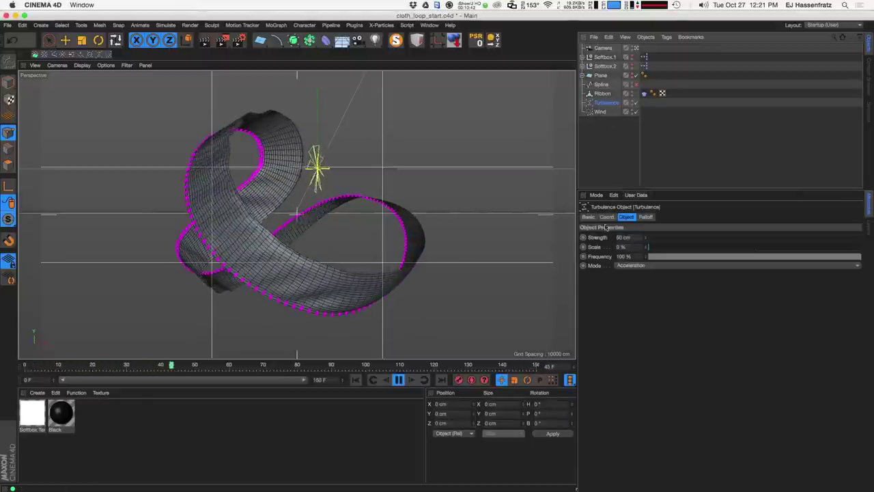
- Set the Turbulence Strength to 200 cm and Scale to 600 %
{"action": "left_click", "coordinate": [623, 237]}
{"action": "type", "text": "200"}
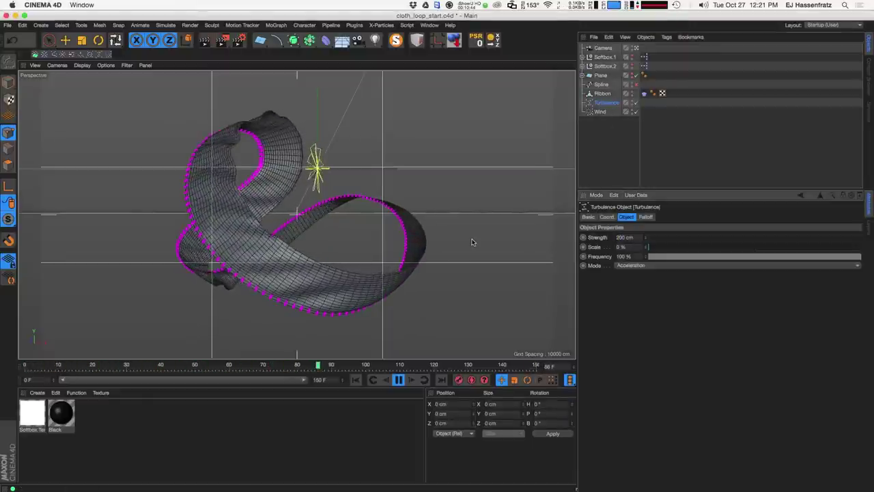
{"action": "key", "text": "Return"}
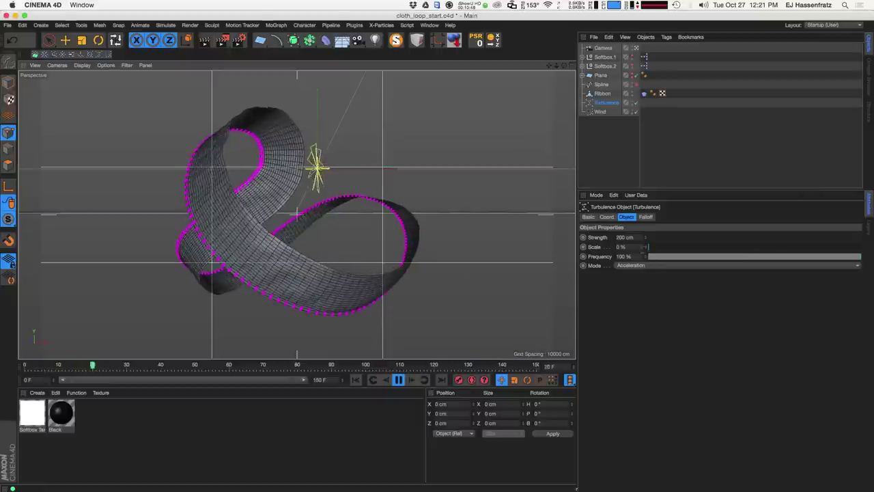
{"action": "left_click", "coordinate": [621, 246]}
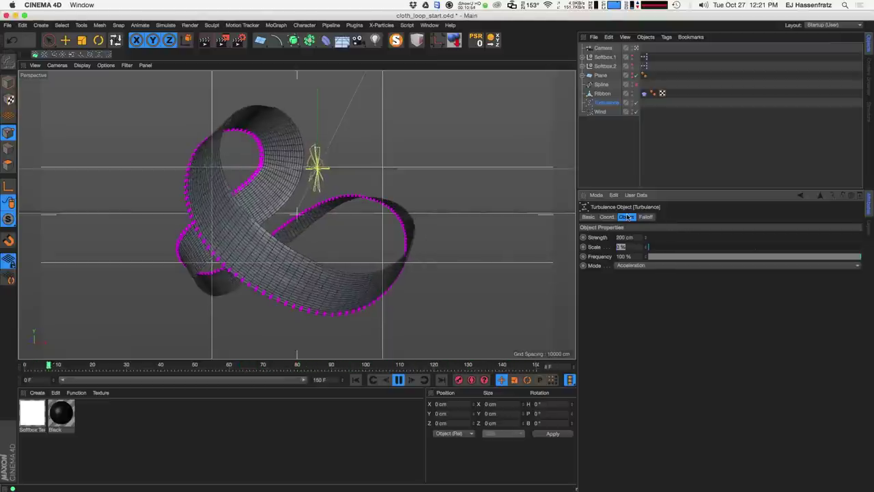
{"action": "type", "text": "600"}
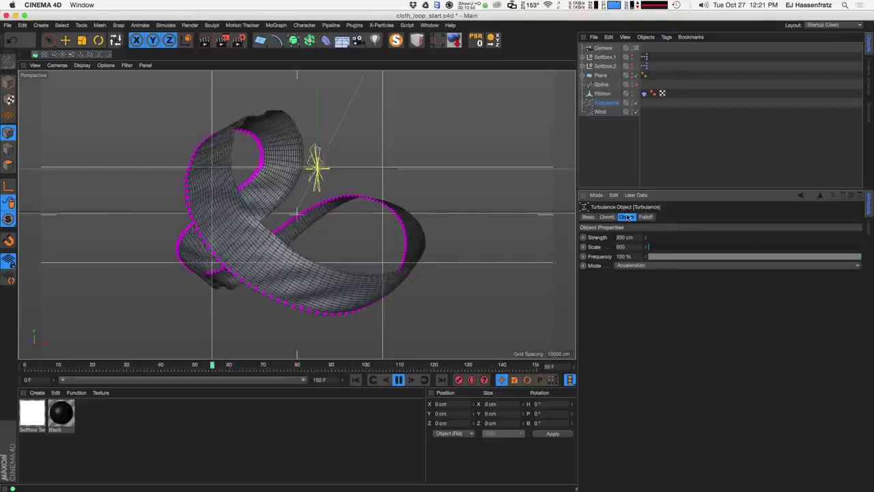
{"action": "key", "text": "Return"}
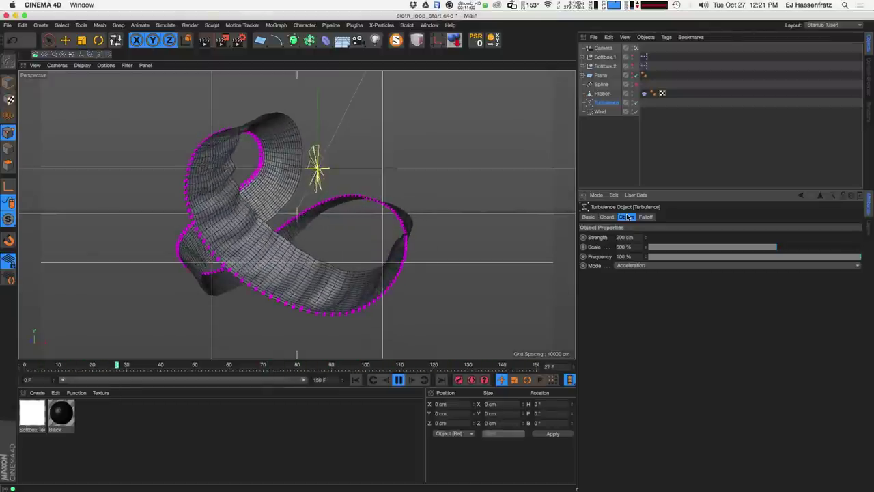
- Replay the cloth simulation from frame 0 to judge the stronger turbulence, then select the Cloth tag
{"action": "left_click", "coordinate": [398, 380]}
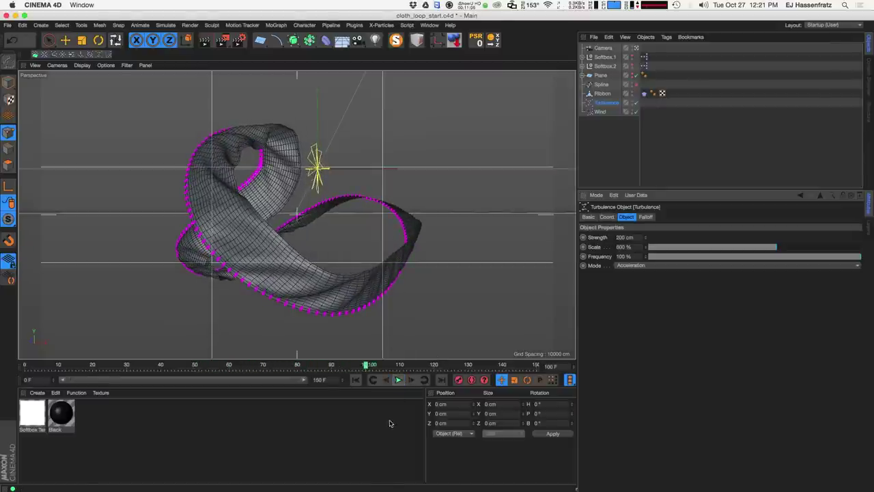
{"action": "left_click", "coordinate": [356, 380]}
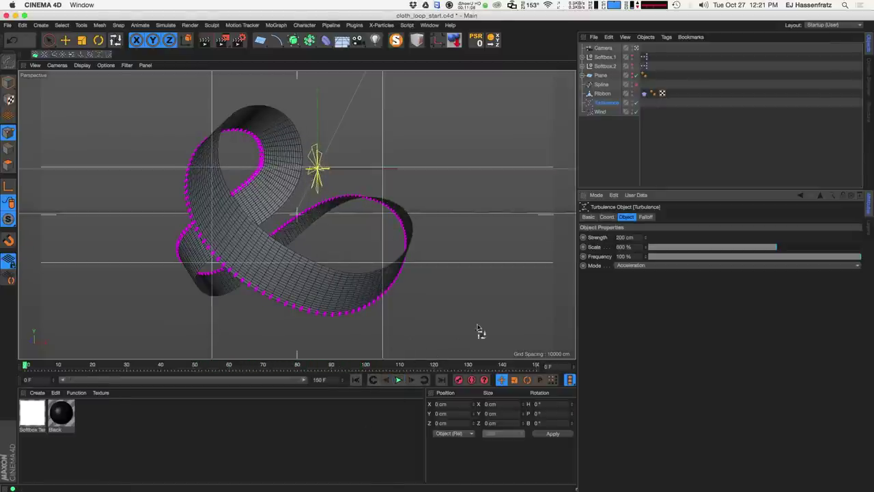
{"action": "left_click", "coordinate": [398, 380]}
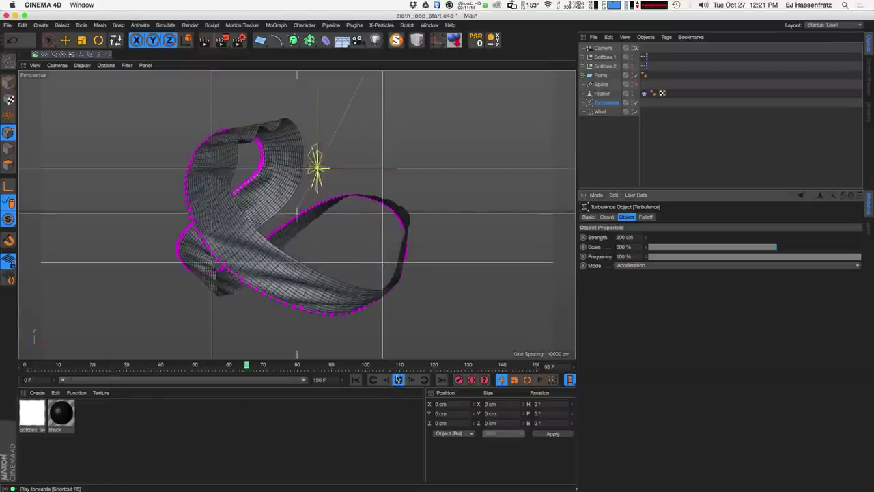
{"action": "left_click", "coordinate": [356, 381]}
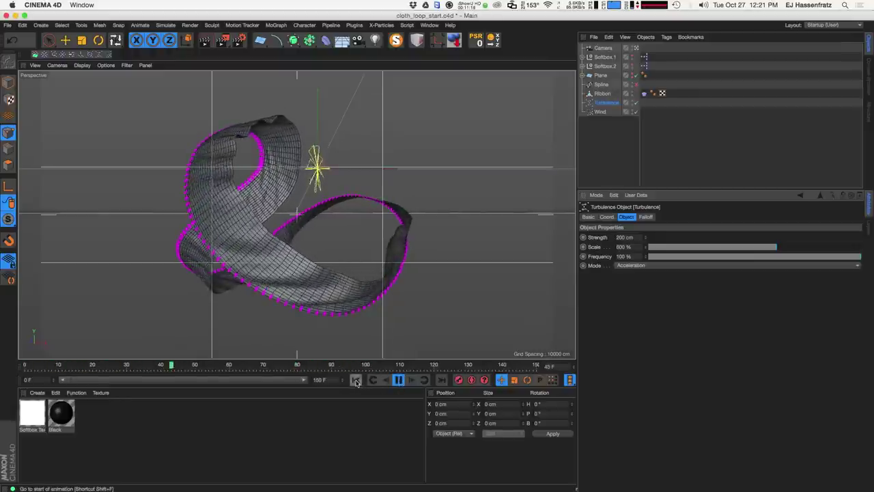
{"action": "left_click", "coordinate": [399, 381]}
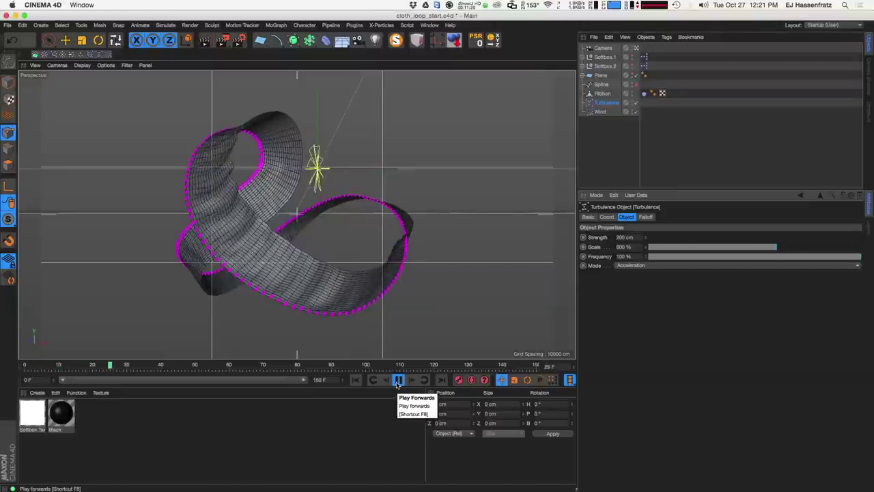
{"action": "left_click", "coordinate": [355, 380]}
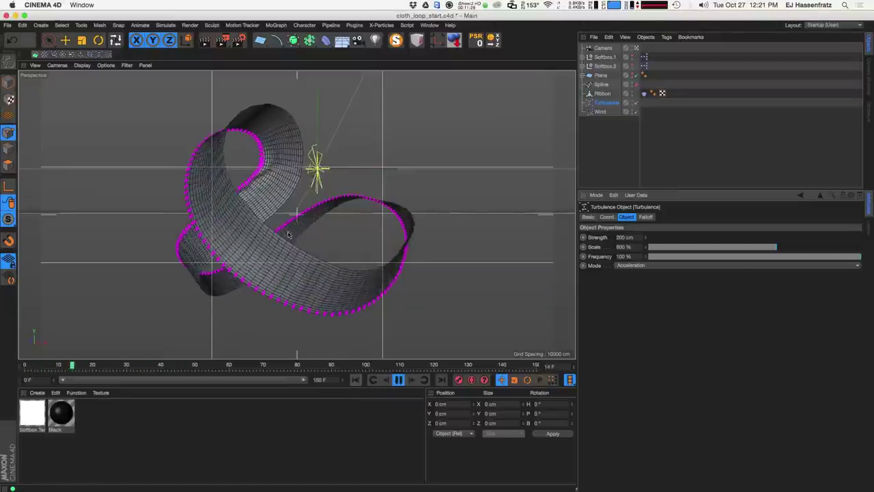
{"action": "left_click", "coordinate": [398, 380]}
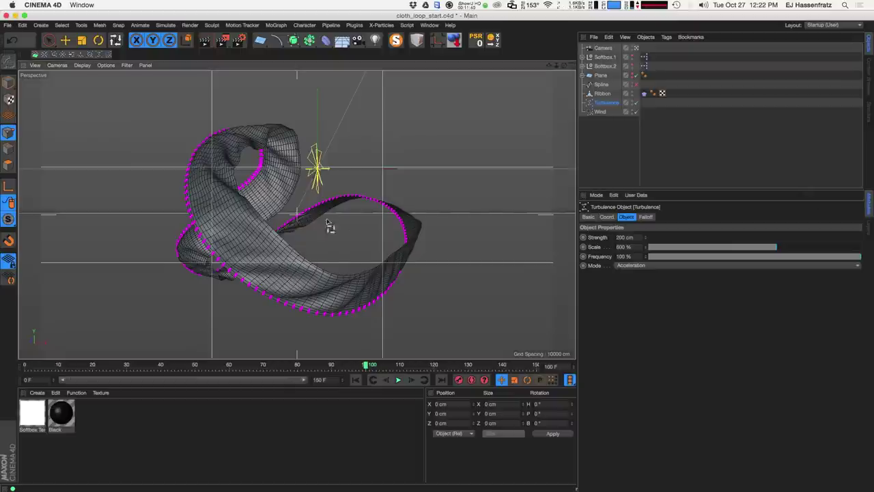
{"action": "left_click", "coordinate": [643, 93]}
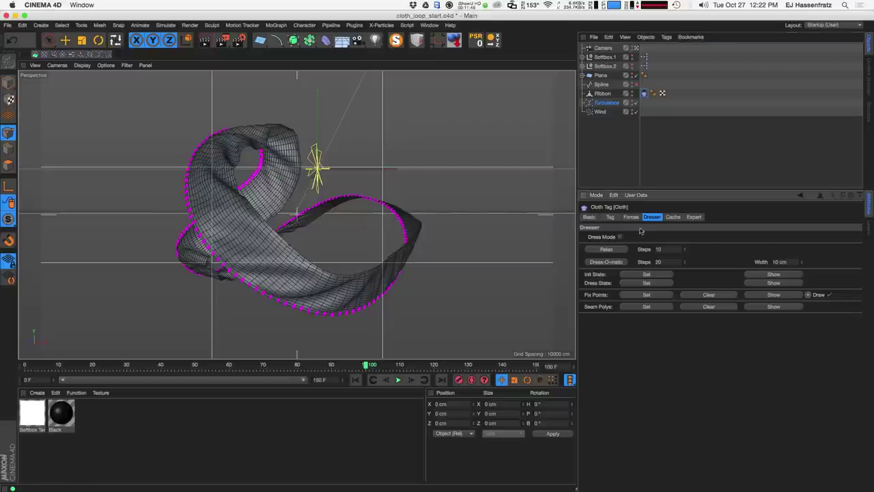
- Store the cloth's current shape as its initial state, then play and rewind the simulation
{"action": "left_click", "coordinate": [646, 275]}
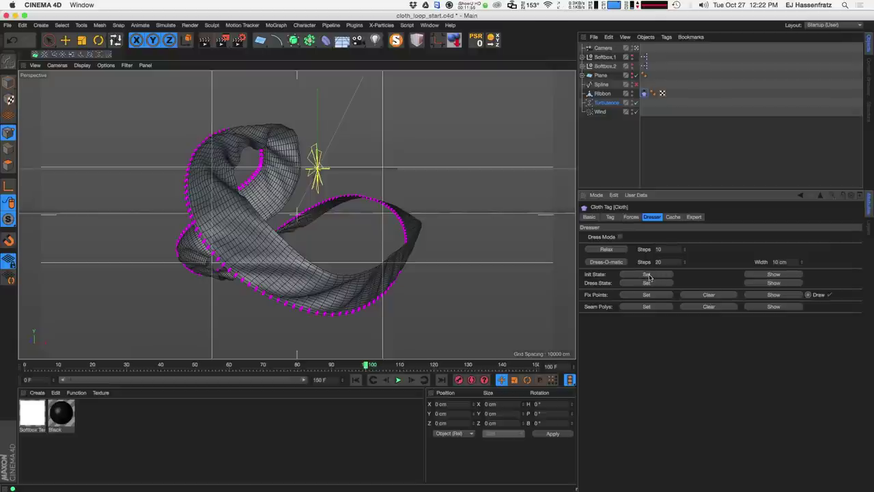
{"action": "left_click", "coordinate": [355, 380]}
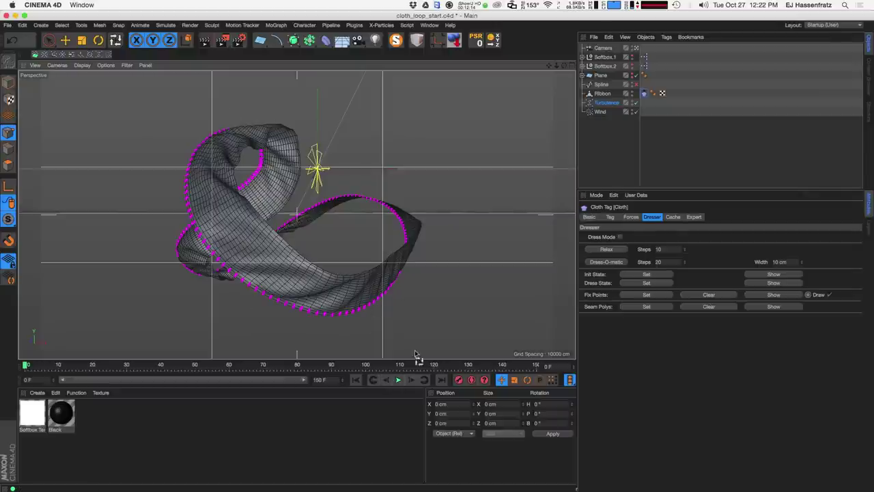
{"action": "left_click", "coordinate": [398, 380]}
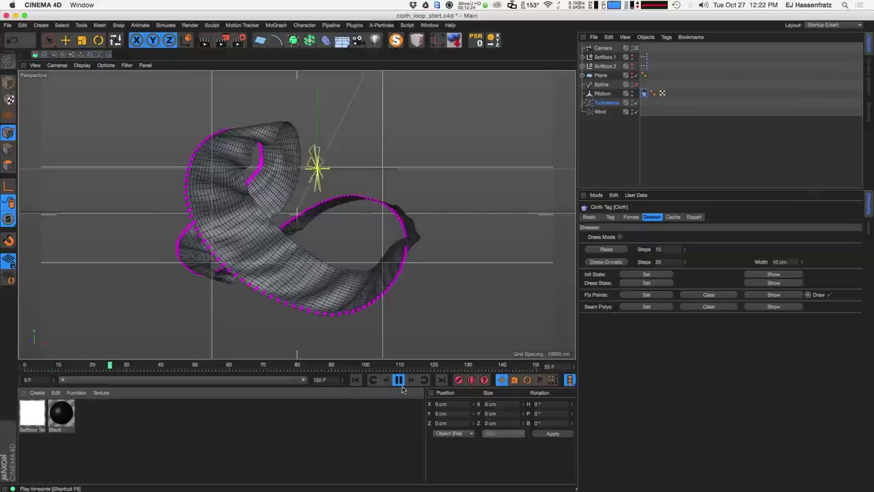
{"action": "key", "text": "F8"}
{"action": "key", "text": "shift+f"}
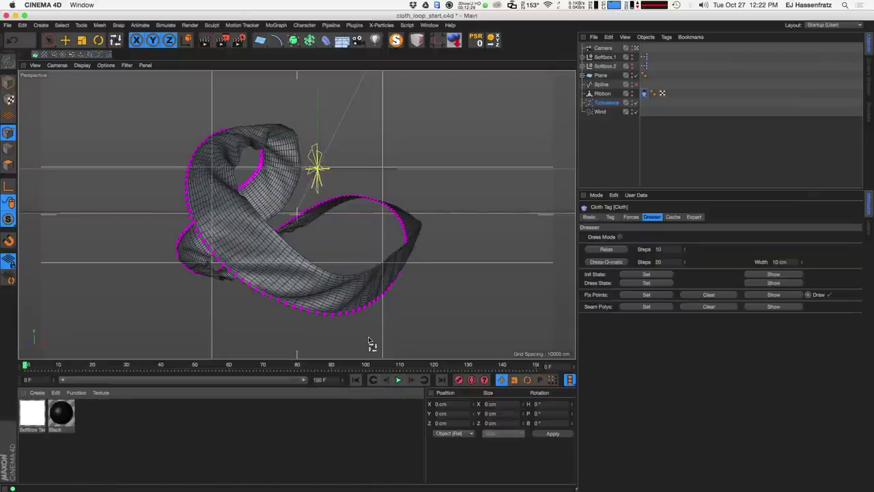
- Deselect everything, create a new default material, and bring up the Picture Viewer
{"action": "left_click", "coordinate": [591, 171]}
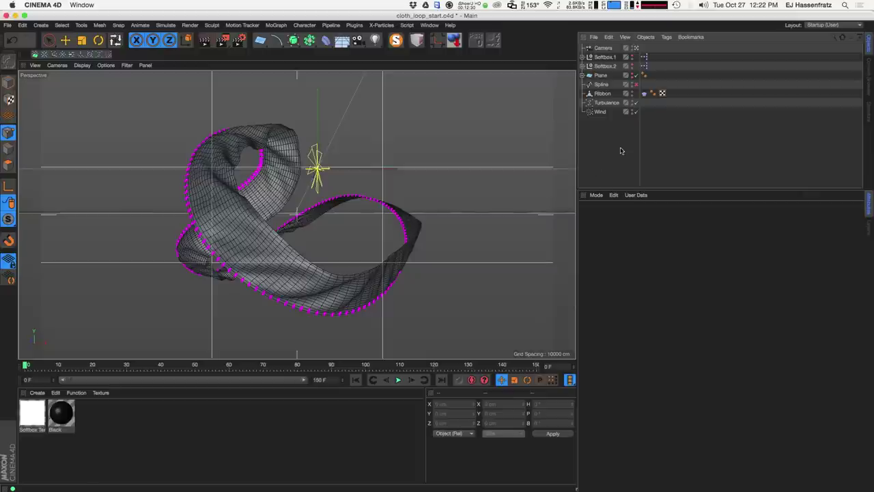
{"action": "double_click", "coordinate": [89, 413]}
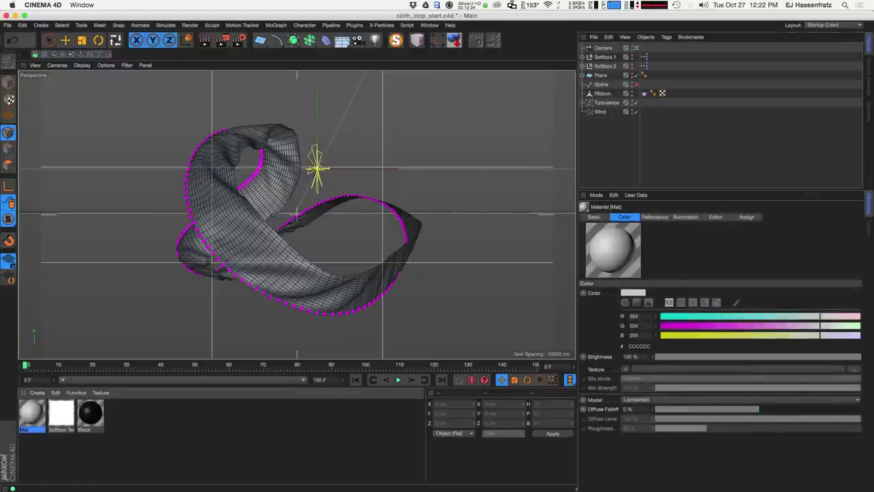
{"action": "key", "text": "shift+F6"}
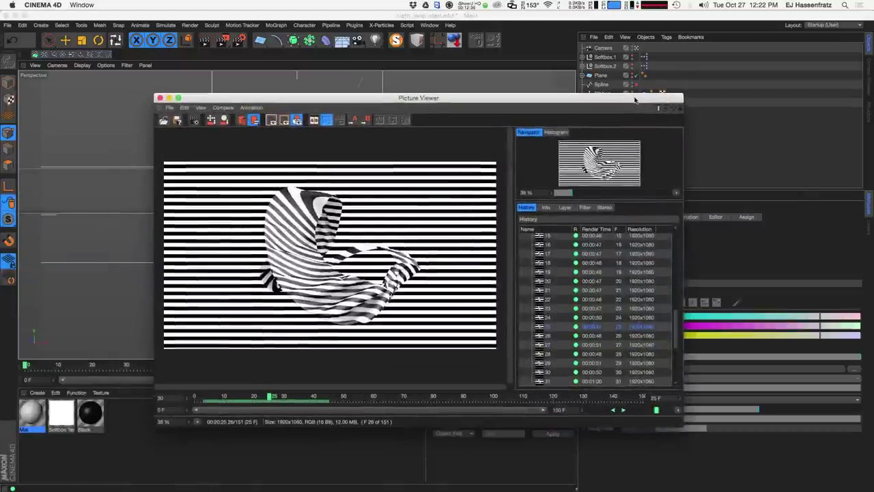
- Shift the Picture Viewer window slightly left before closing it
{"action": "left_click_drag", "start_coordinate": [637, 99], "coordinate": [634, 96]}
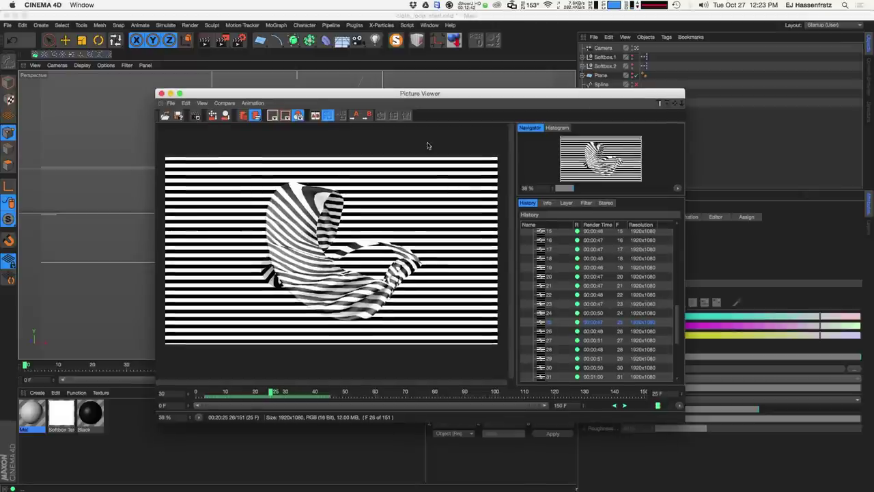
{"action": "left_click_drag", "start_coordinate": [518, 98], "coordinate": [509, 97]}
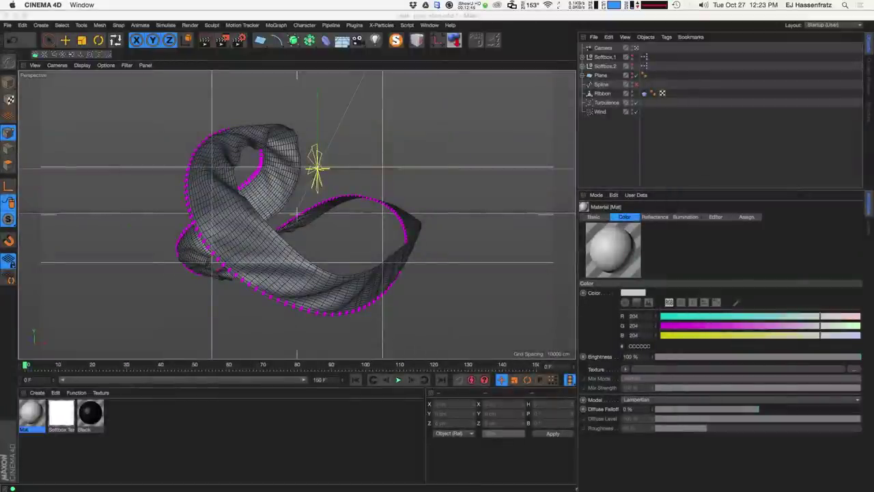
- Create a new material and name it Stripes
{"action": "double_click", "coordinate": [128, 428]}
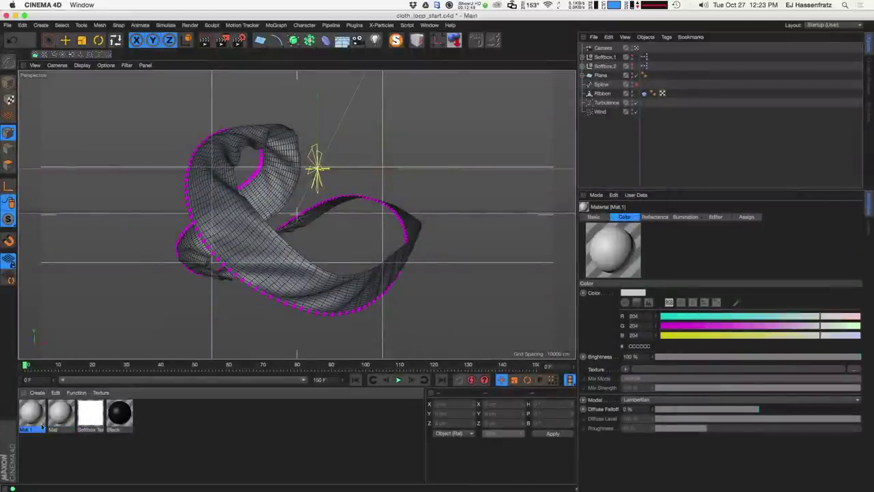
{"action": "double_click", "coordinate": [116, 429]}
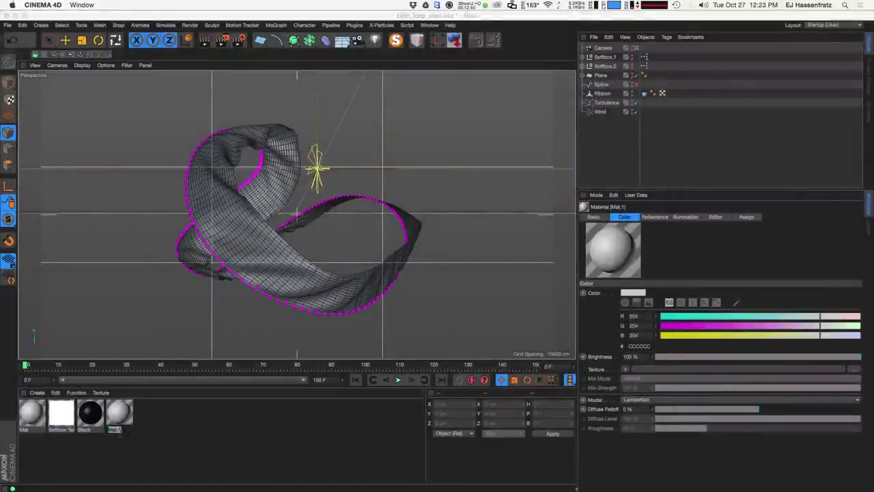
{"action": "type", "text": "Stripes"}
{"action": "key", "text": "Return"}
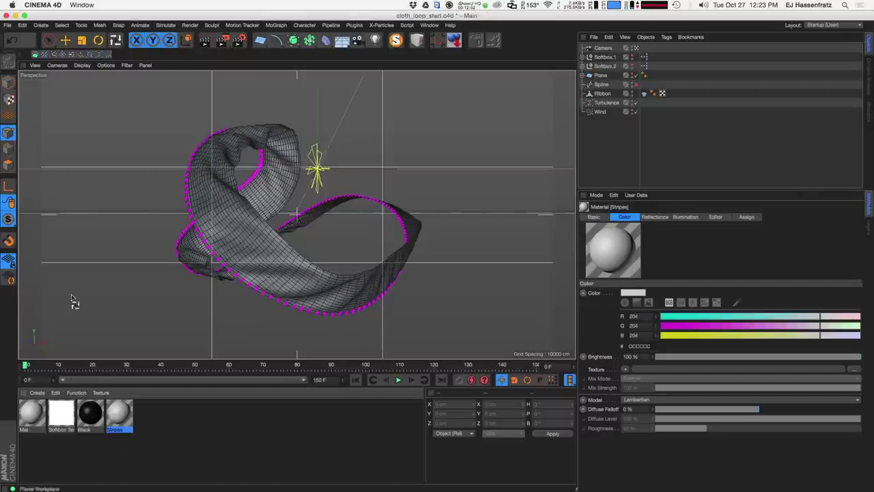
- Add a Plane with +Z orientation and enlarge it to fill the background
{"action": "left_click_drag", "start_coordinate": [260, 40], "coordinate": [293, 130]}
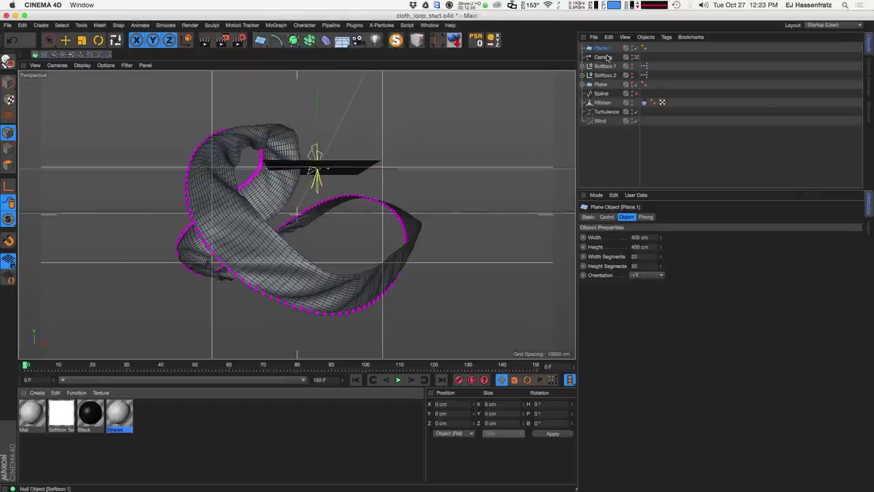
{"action": "left_click", "coordinate": [647, 275]}
{"action": "left_click", "coordinate": [644, 321]}
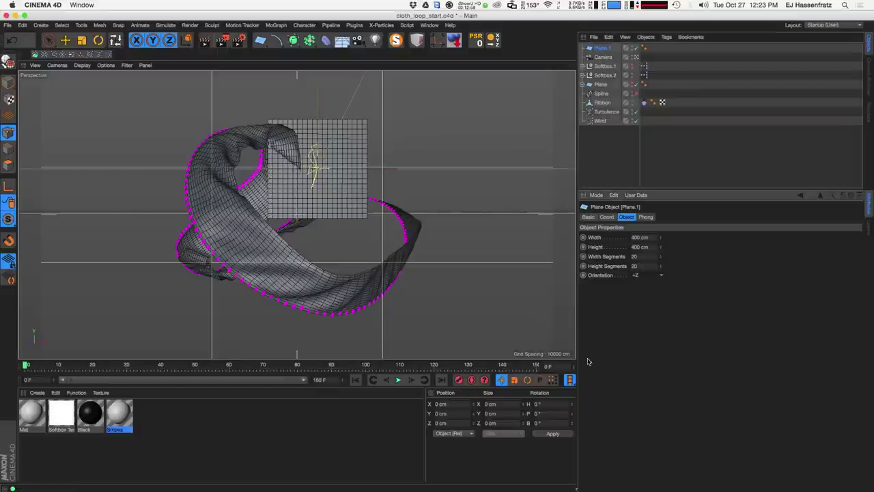
{"action": "left_click", "coordinate": [65, 41]}
{"action": "left_click_drag", "start_coordinate": [314, 176], "coordinate": [684, 123]}
- Push the plane back behind the ribbon, checking its placement in the four-view layout
{"action": "key", "text": "t"}
{"action": "key", "text": "e"}
{"action": "left_click_drag", "start_coordinate": [428, 206], "coordinate": [453, 230]}
{"action": "middle_click", "coordinate": [453, 230]}
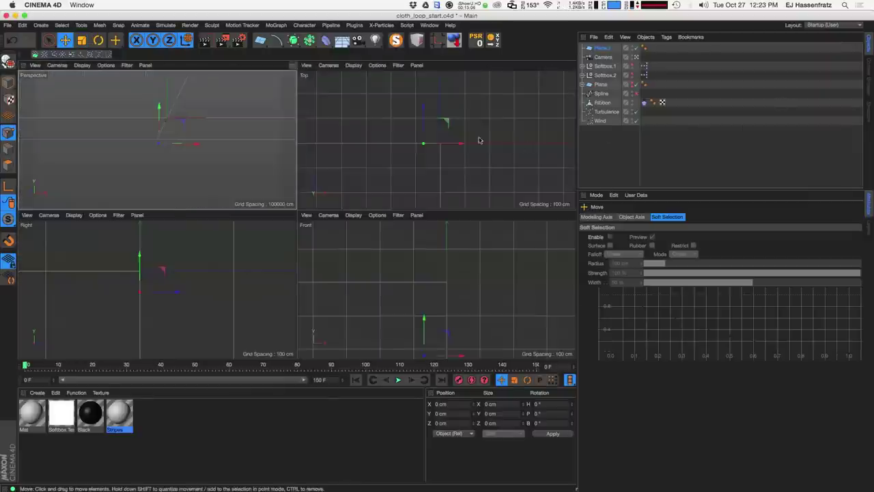
{"action": "left_click_drag", "start_coordinate": [440, 174], "coordinate": [434, 89]}
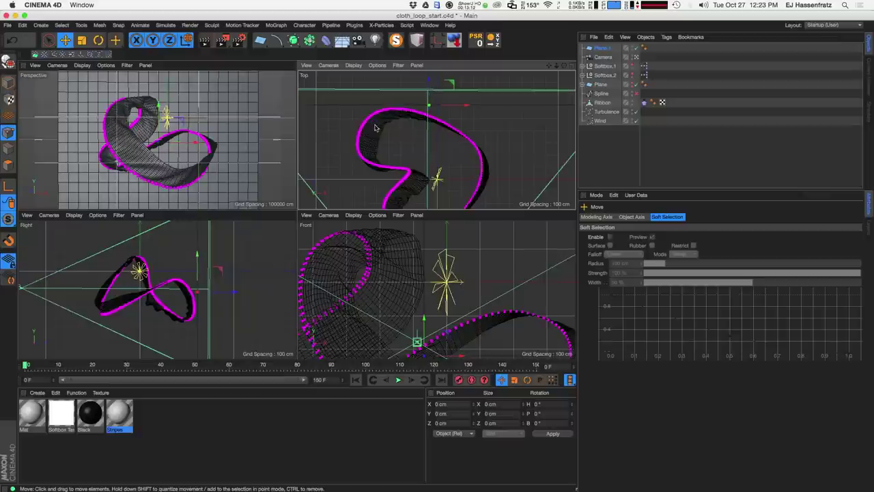
{"action": "left_click", "coordinate": [290, 65]}
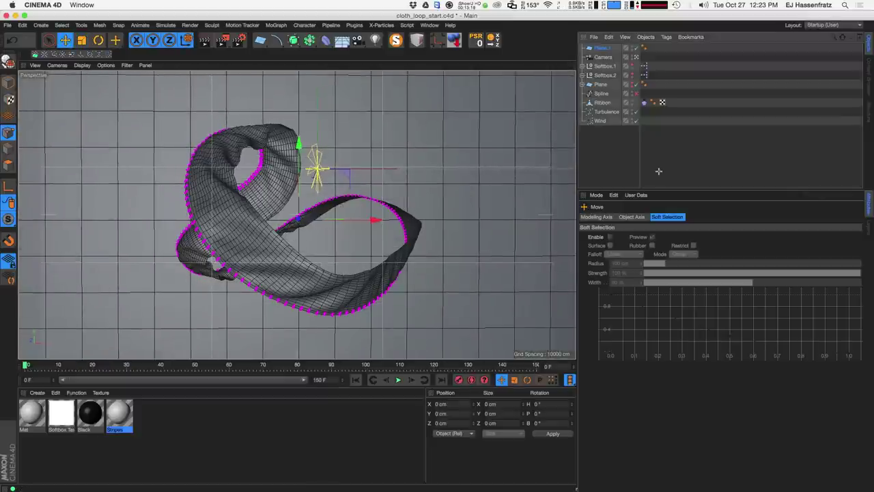
{"action": "left_click", "coordinate": [602, 48]}
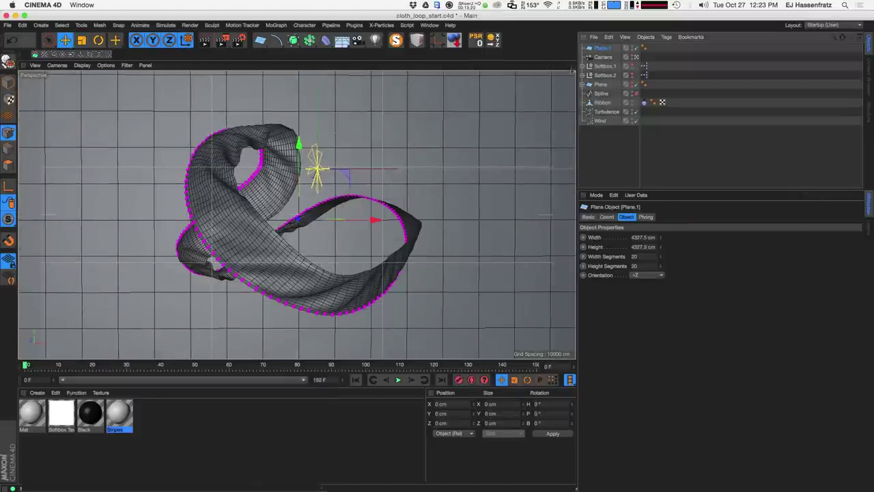
{"action": "left_click", "coordinate": [570, 66]}
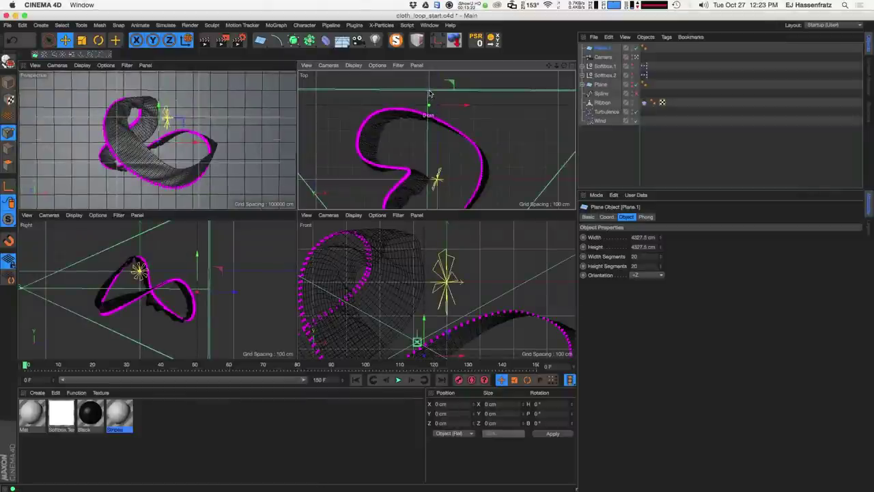
{"action": "scroll", "coordinate": [427, 103], "scroll_direction": "up", "scroll_amount": 2}
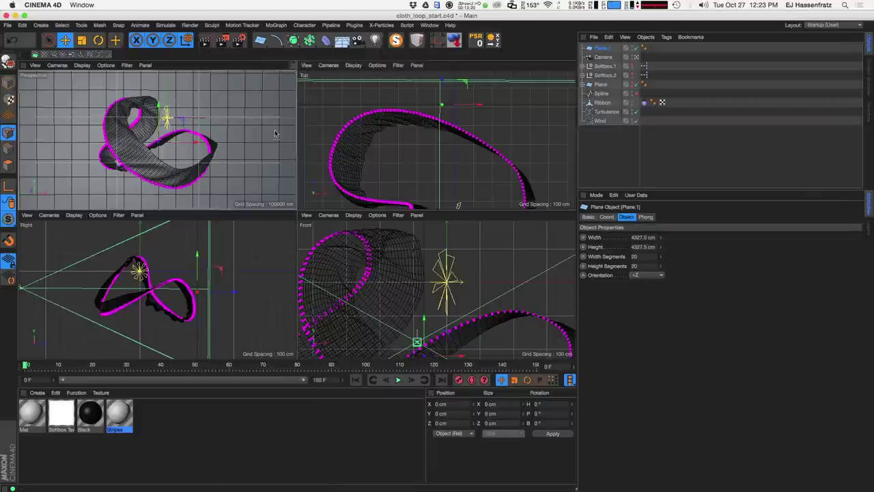
{"action": "left_click", "coordinate": [294, 65]}
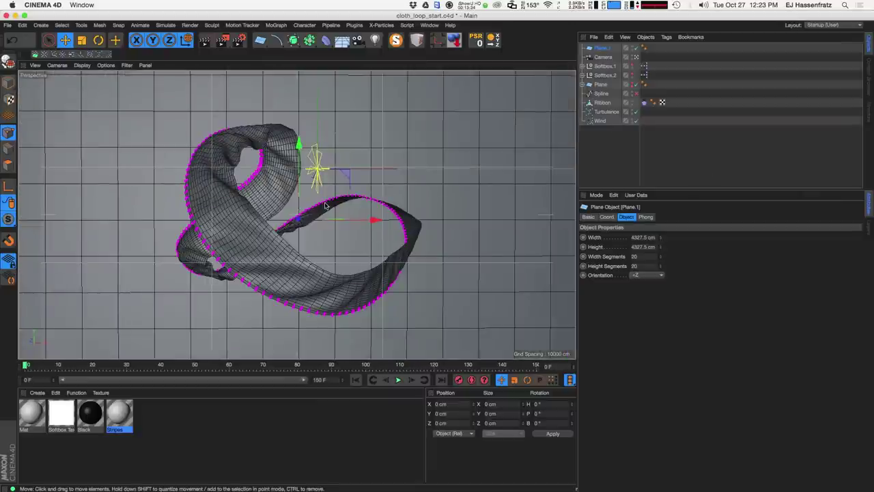
- Rename the plane to BKG
{"action": "double_click", "coordinate": [602, 49]}
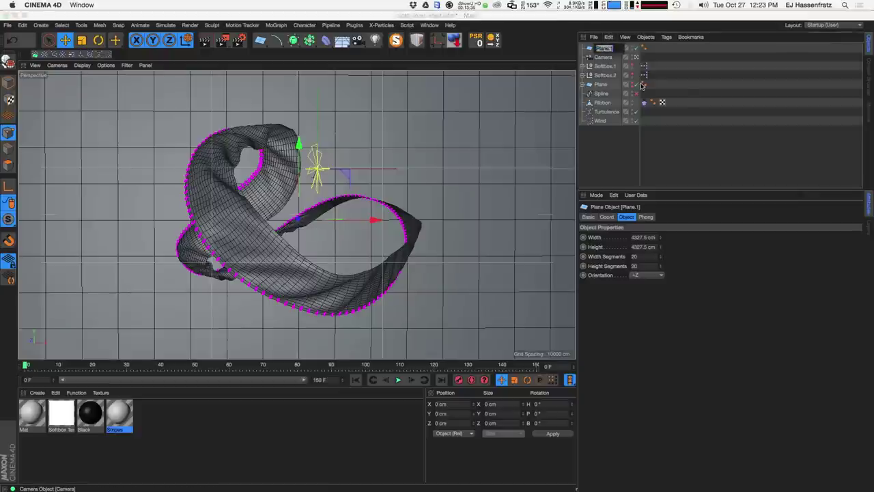
{"action": "type", "text": "BKG"}
{"action": "key", "text": "Return"}
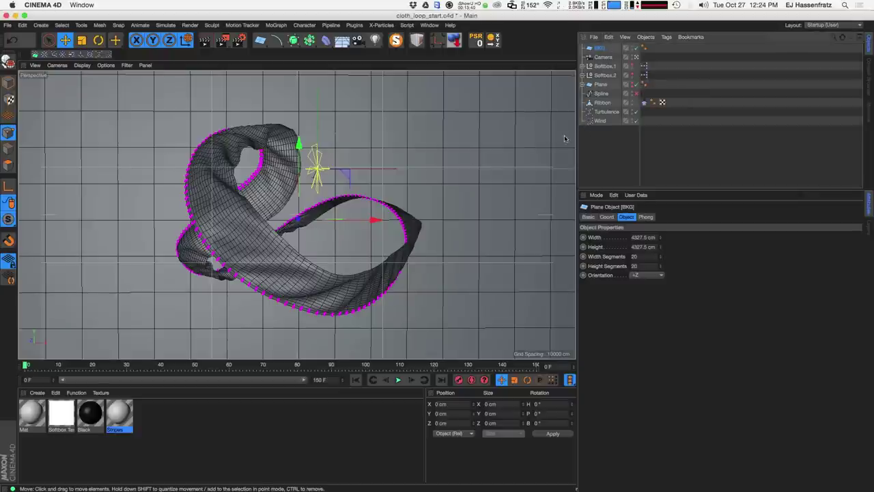
{"action": "double_click", "coordinate": [119, 412]}
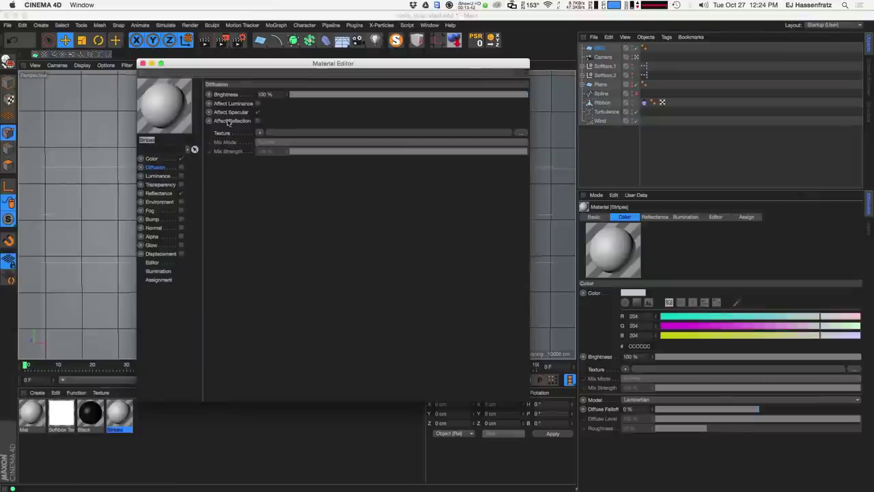
- Enable Luminance with a Tiles shader using the Lines 1 pattern
{"action": "left_click_drag", "start_coordinate": [270, 64], "coordinate": [523, 100]}
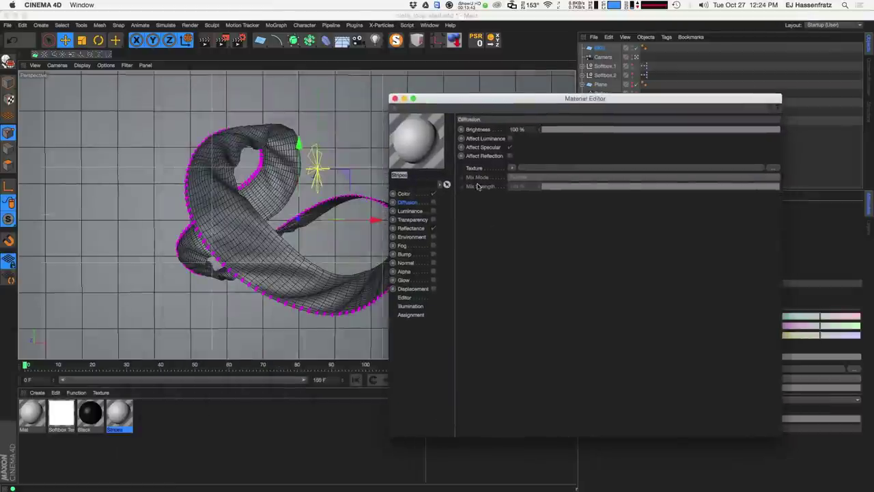
{"action": "left_click", "coordinate": [433, 211]}
{"action": "left_click_drag", "start_coordinate": [526, 98], "coordinate": [537, 99]}
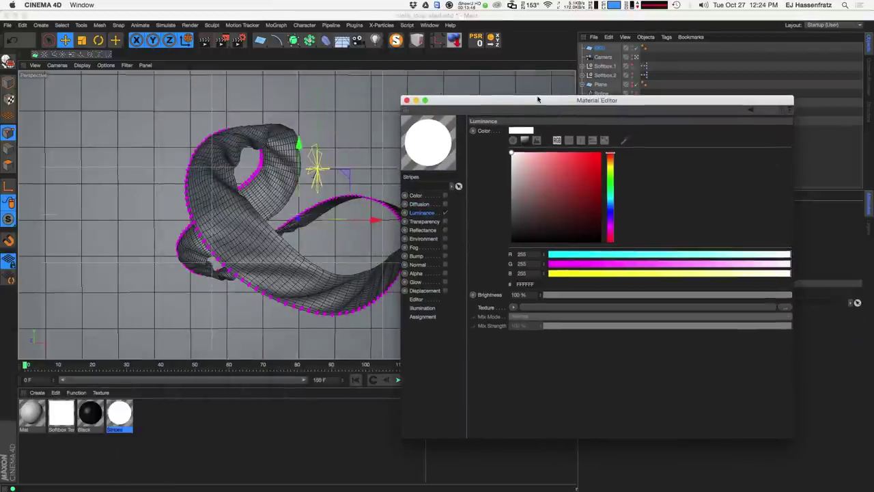
{"action": "left_click", "coordinate": [511, 308]}
{"action": "mouse_move", "coordinate": [553, 137]}
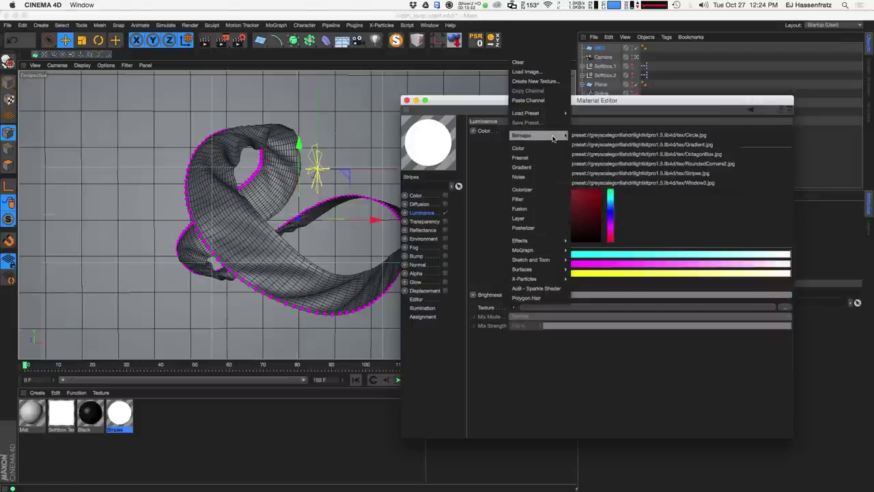
{"action": "mouse_move", "coordinate": [549, 243]}
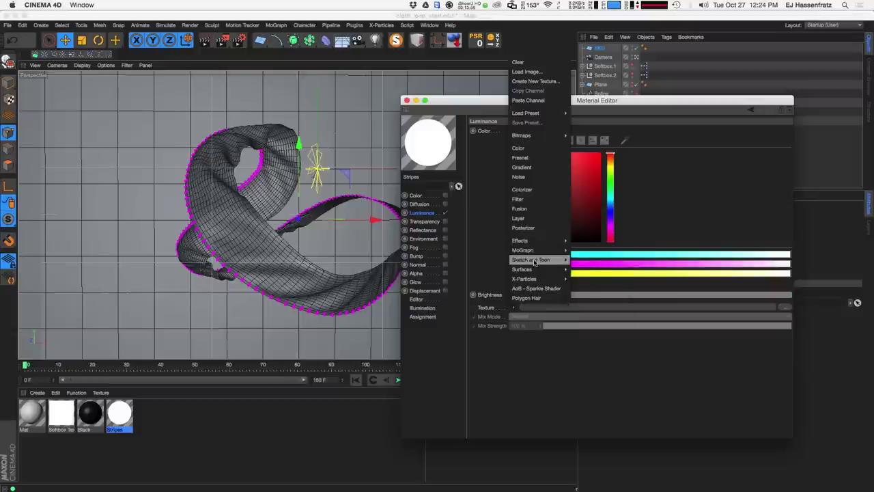
{"action": "mouse_move", "coordinate": [534, 271]}
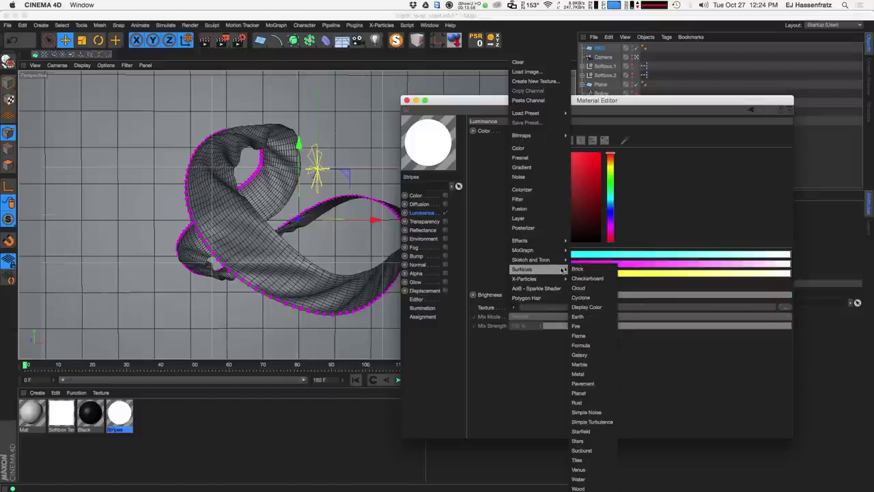
{"action": "left_click", "coordinate": [581, 461]}
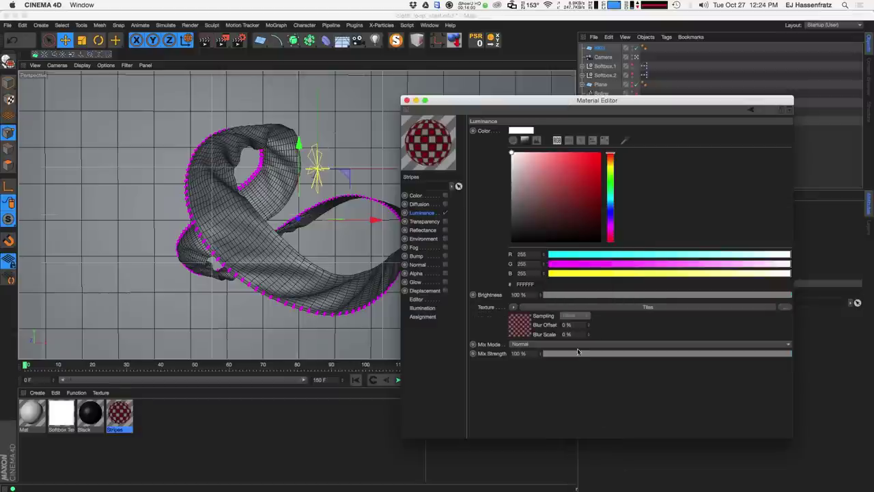
{"action": "left_click", "coordinate": [567, 306]}
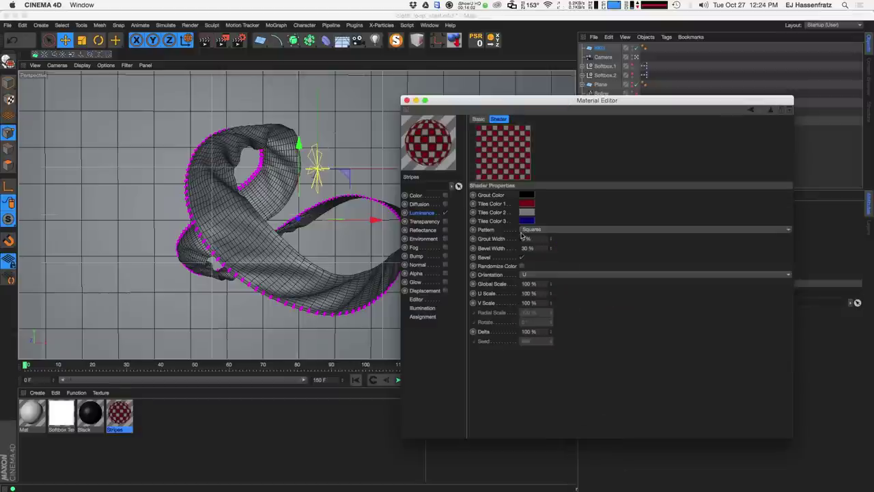
{"action": "left_click", "coordinate": [546, 231]}
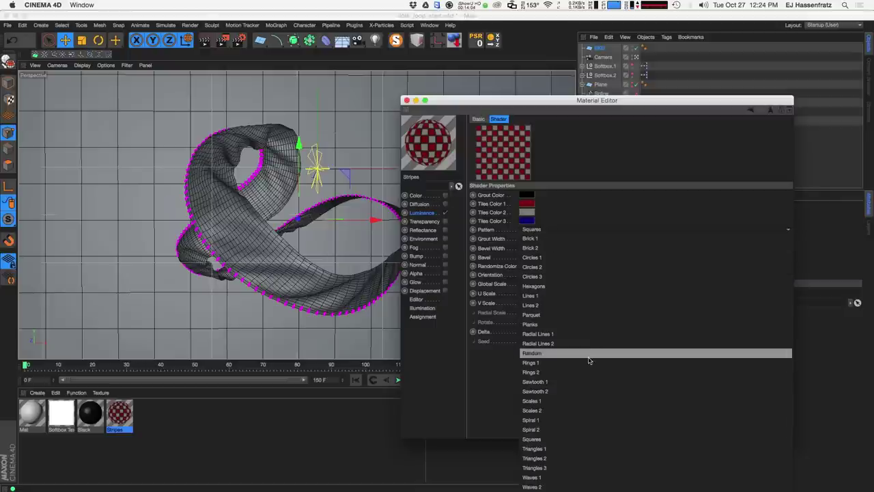
{"action": "left_click", "coordinate": [582, 295]}
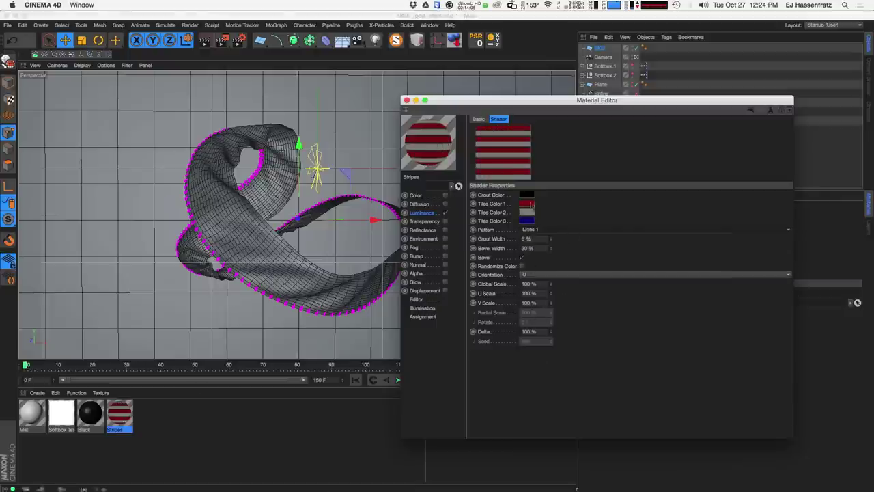
- Set the tile colours to white, black and white, with 0% bevel width
{"action": "left_click", "coordinate": [526, 204]}
{"action": "left_click", "coordinate": [485, 183]}
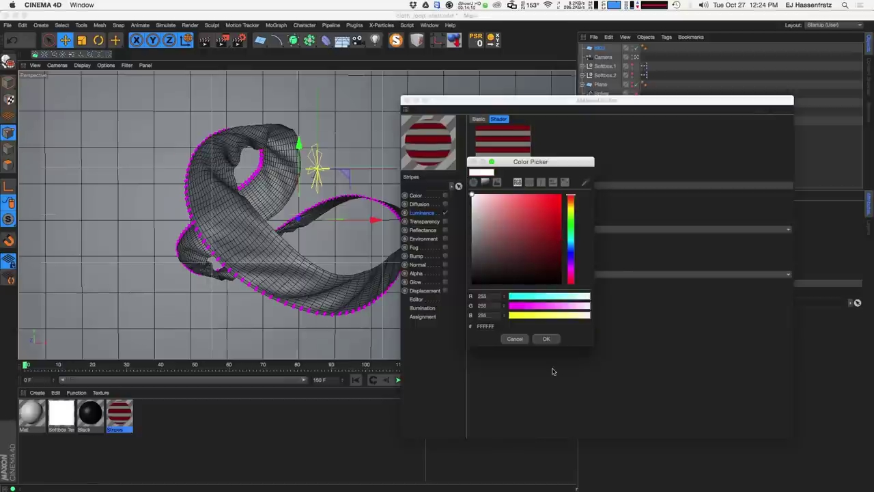
{"action": "left_click", "coordinate": [550, 339]}
{"action": "left_click", "coordinate": [527, 212]}
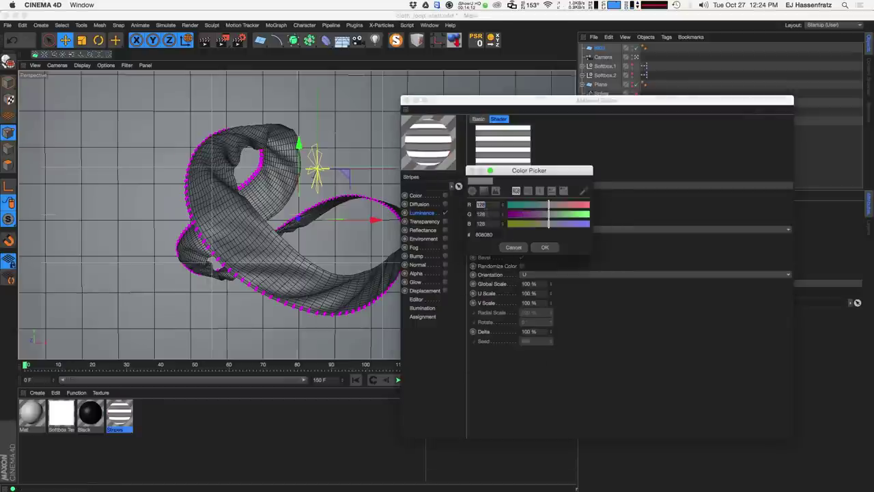
{"action": "left_click", "coordinate": [485, 183]}
{"action": "left_click", "coordinate": [509, 327]}
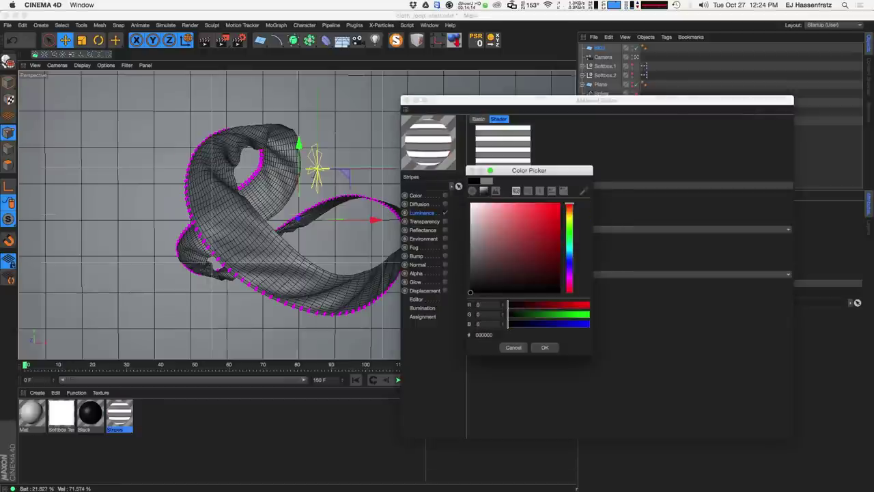
{"action": "left_click", "coordinate": [545, 347]}
{"action": "left_click", "coordinate": [526, 220]}
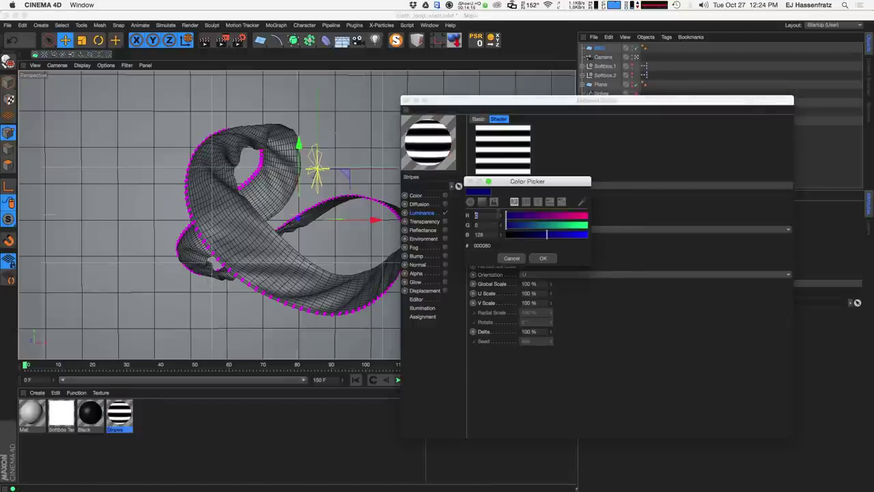
{"action": "left_click_drag", "start_coordinate": [498, 242], "coordinate": [470, 215]}
{"action": "left_click", "coordinate": [543, 358]}
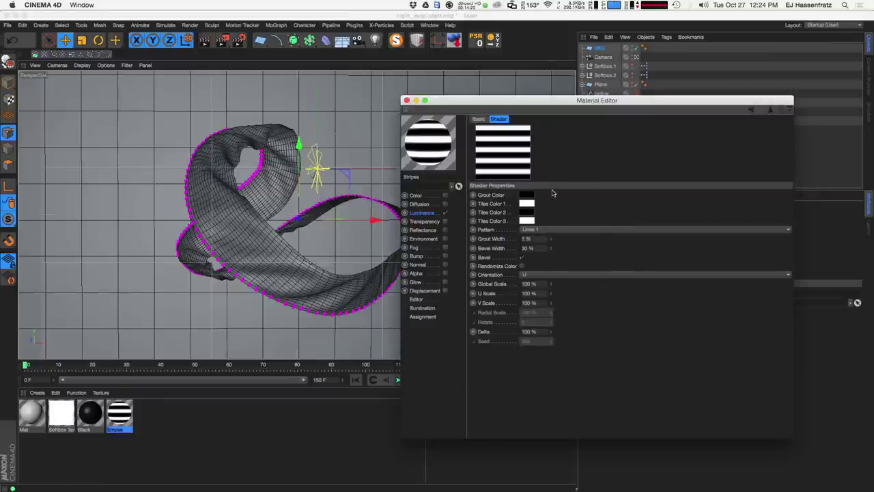
{"action": "mouse_move", "coordinate": [550, 251]}
{"action": "left_mouse_down"}
{"action": "mouse_move", "coordinate": [545, 257]}
{"action": "mouse_move", "coordinate": [552, 246]}
{"action": "left_mouse_up"}
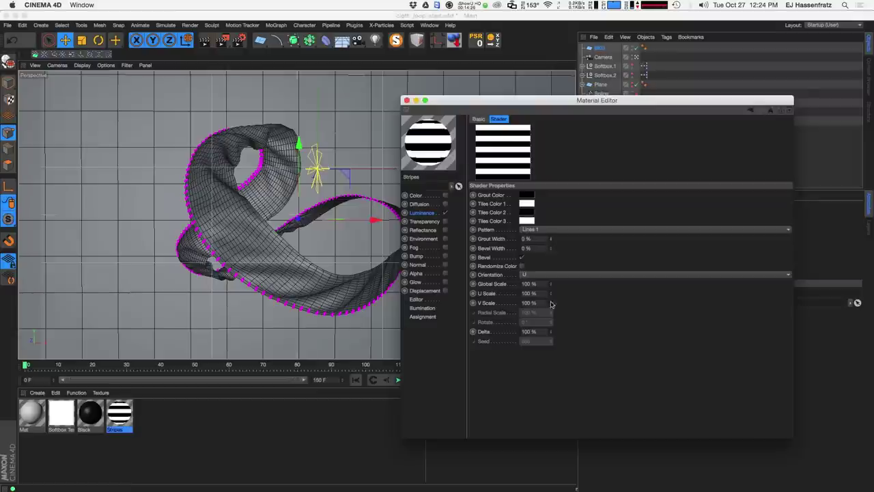
{"action": "left_click", "coordinate": [299, 337]}
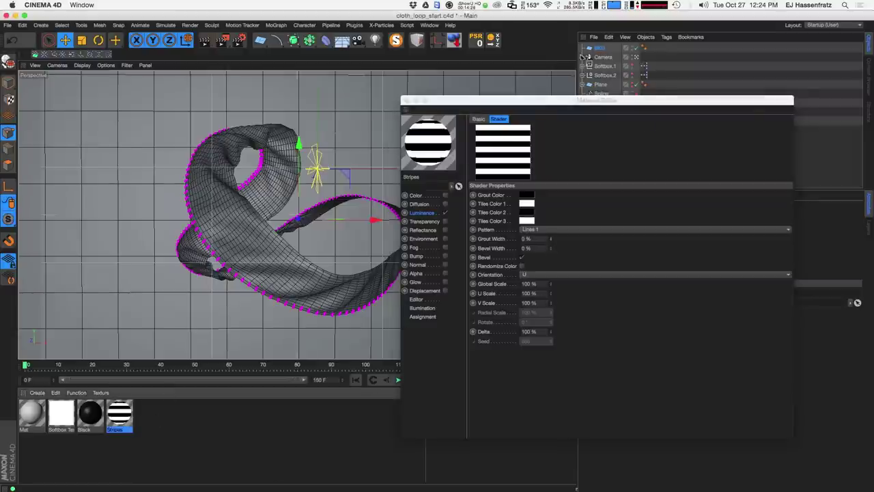
- Set the Stripes Global Scale to 15% and render a viewport preview
{"action": "left_click", "coordinate": [454, 297]}
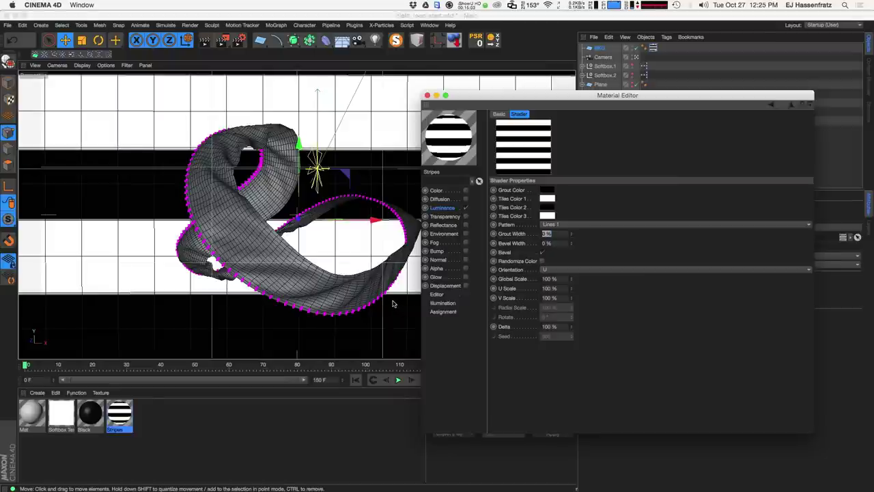
{"action": "left_click", "coordinate": [564, 280]}
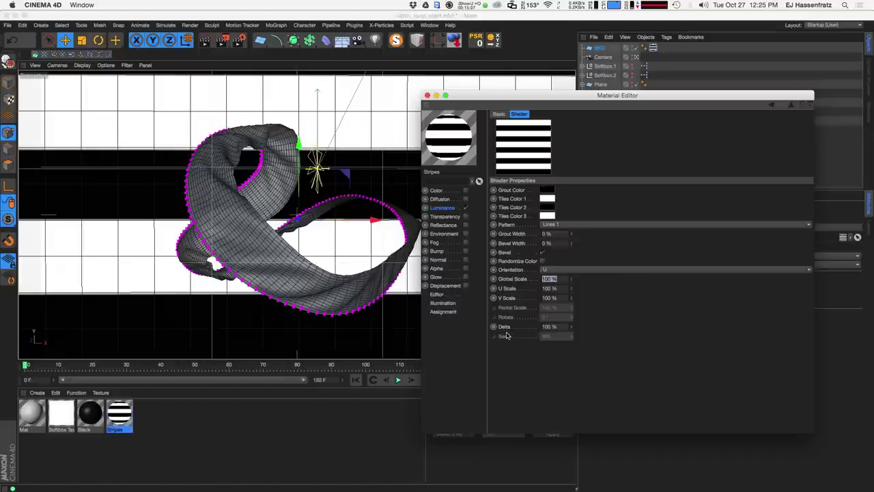
{"action": "type", "text": "15"}
{"action": "key", "text": "Return"}
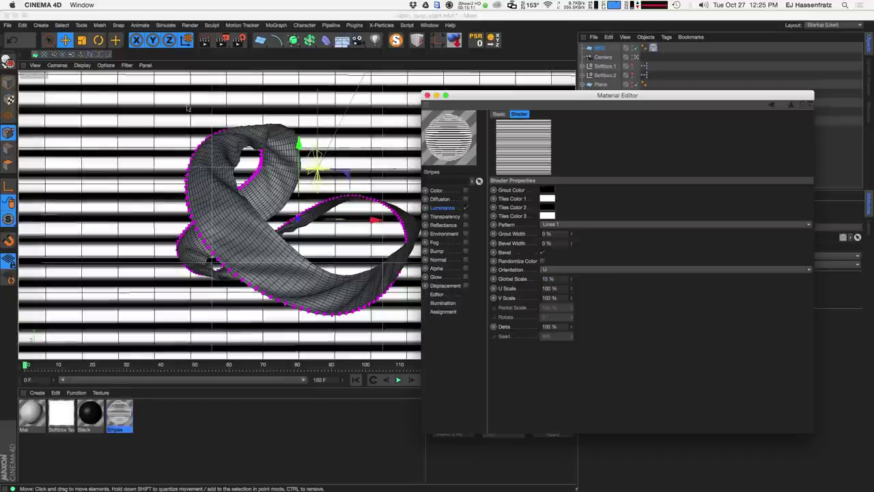
{"action": "key", "text": "super+r"}
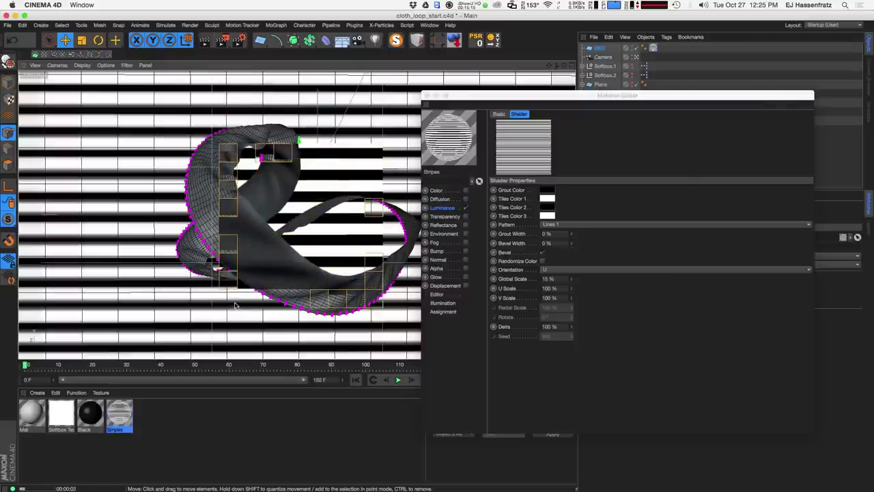
- Reduce Global Scale to 10%, close the Material Editor, and apply Stripes to the Ribbon object
{"action": "left_click", "coordinate": [445, 271]}
{"action": "type", "text": "1"}
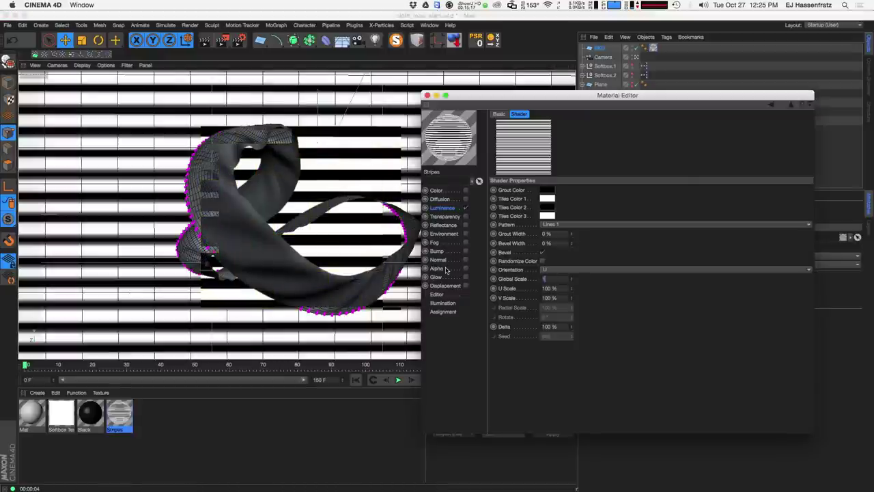
{"action": "type", "text": "0"}
{"action": "key", "text": "Return"}
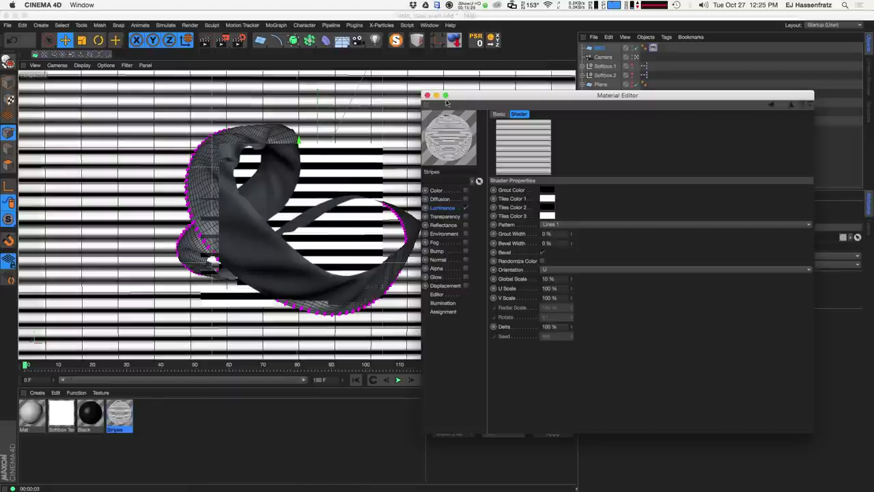
{"action": "left_click", "coordinate": [427, 95]}
{"action": "left_click_drag", "start_coordinate": [123, 409], "coordinate": [607, 106]}
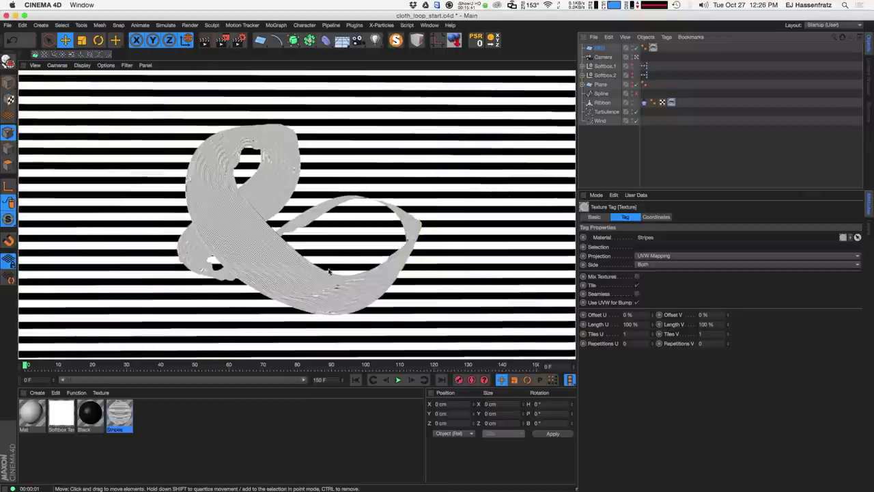
{"action": "left_click", "coordinate": [672, 103]}
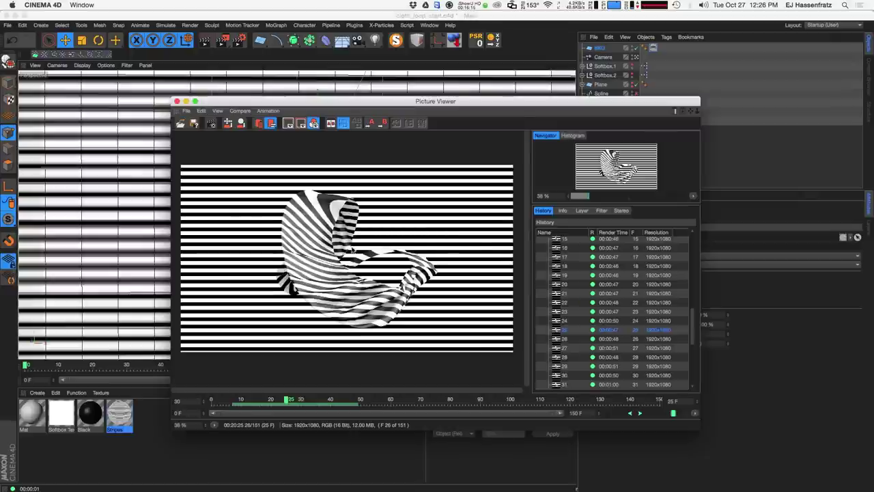
{"action": "left_click_drag", "start_coordinate": [488, 103], "coordinate": [457, 106]}
{"action": "left_click", "coordinate": [456, 96]}
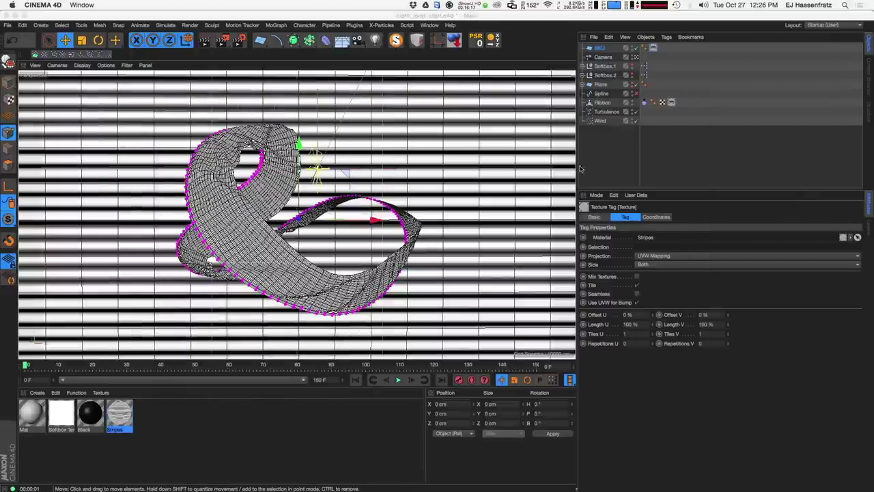
- Set the BKG and Ribbon texture tags to Camera Mapping linked to the Camera, then render
{"action": "left_click", "coordinate": [675, 52]}
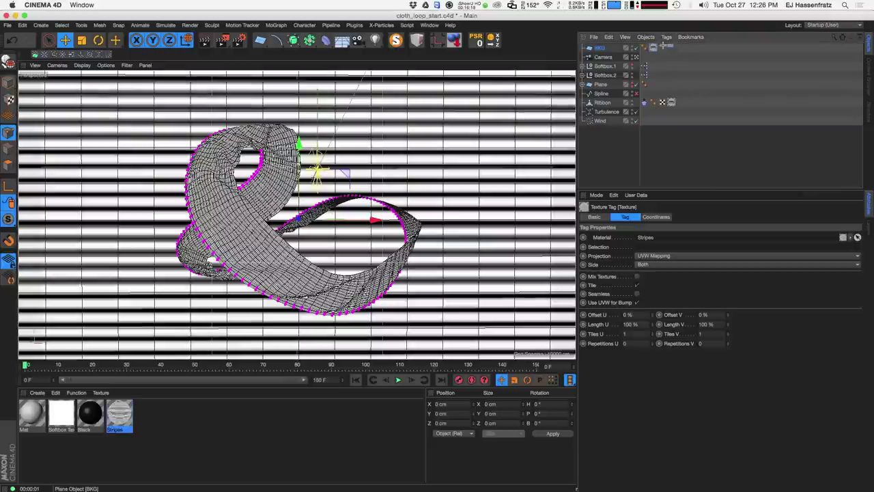
{"action": "left_click", "coordinate": [652, 102], "text": "ctrl"}
{"action": "left_click", "coordinate": [693, 257]}
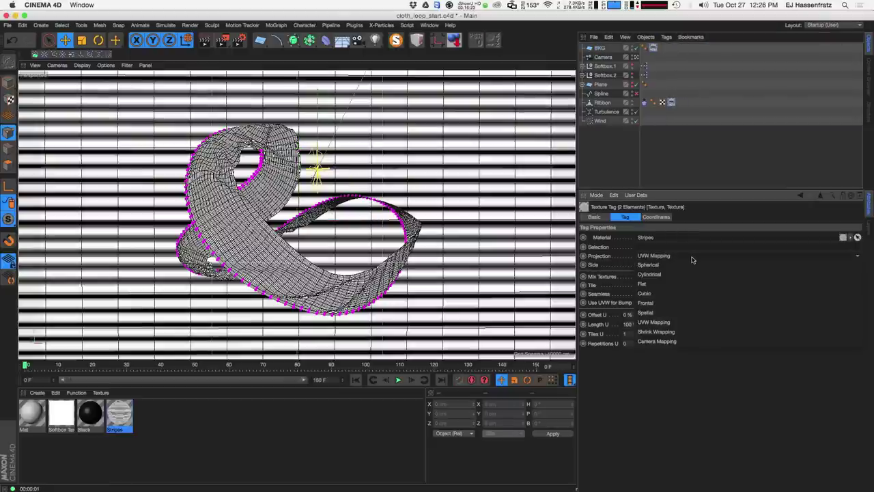
{"action": "left_click", "coordinate": [687, 341]}
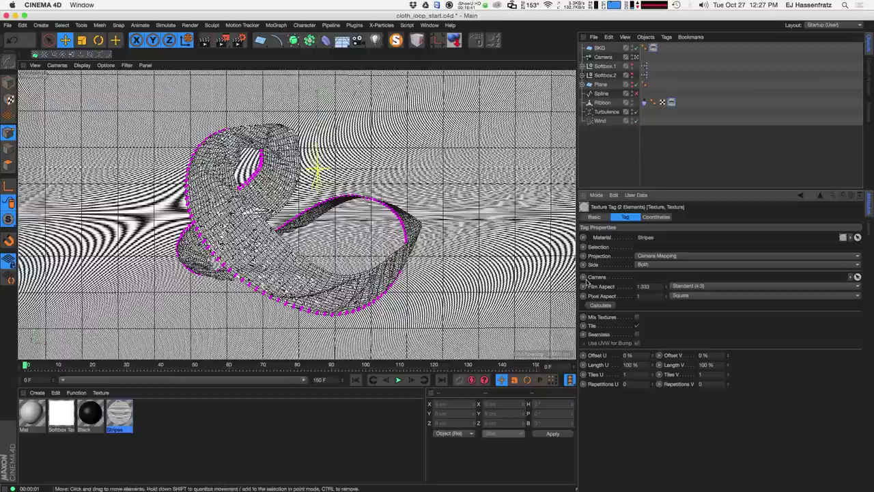
{"action": "left_click", "coordinate": [609, 59]}
{"action": "left_click_drag", "start_coordinate": [610, 59], "coordinate": [657, 277]}
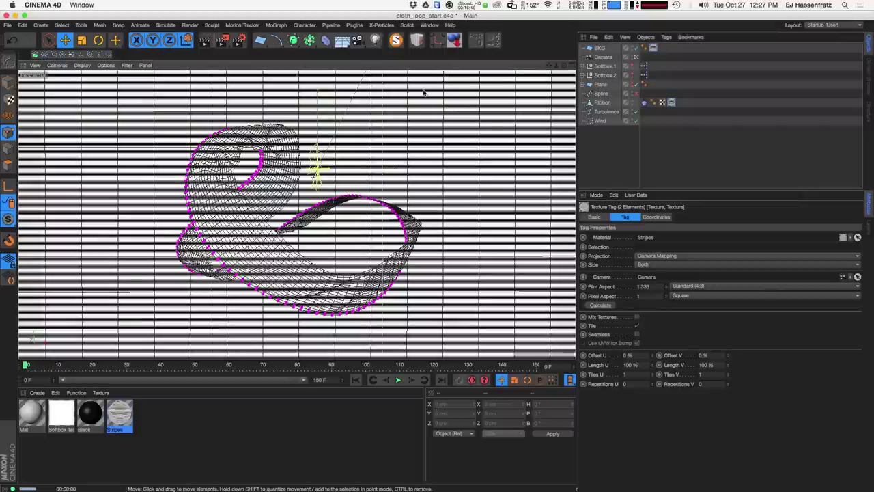
{"action": "key", "text": "super+r"}
- Clear the tag selection, render the view to compare the stripes, then select the Stripes material
{"action": "left_click", "coordinate": [682, 152]}
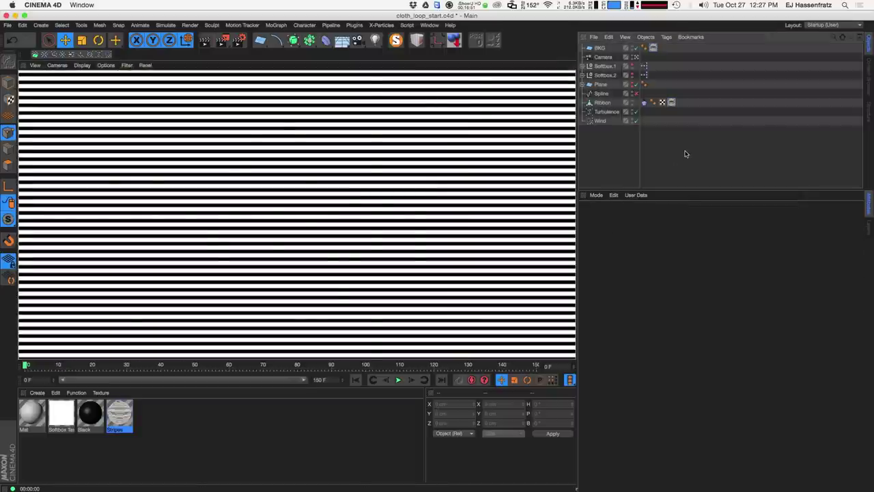
{"action": "left_click", "coordinate": [653, 50]}
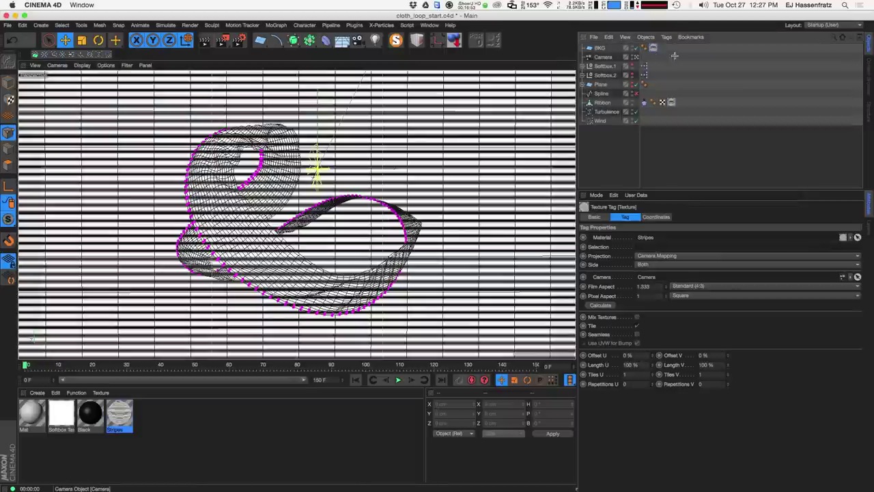
{"action": "left_click", "coordinate": [673, 56]}
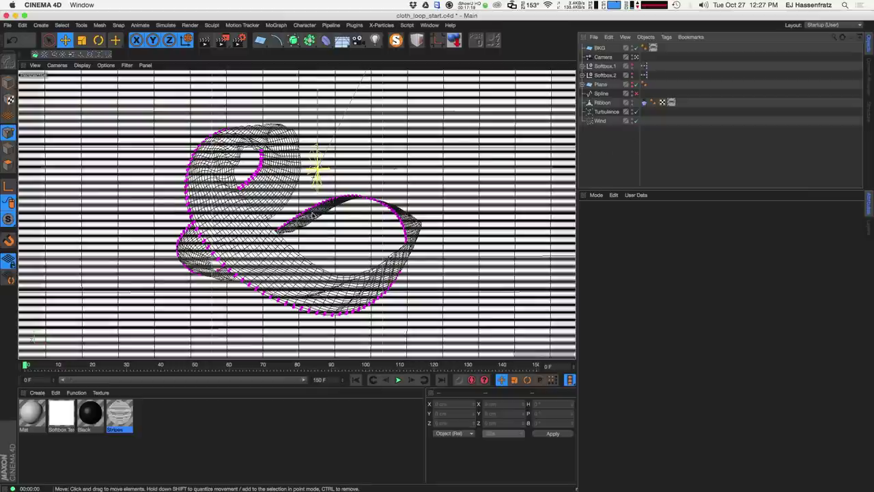
{"action": "key", "text": "ctrl+r"}
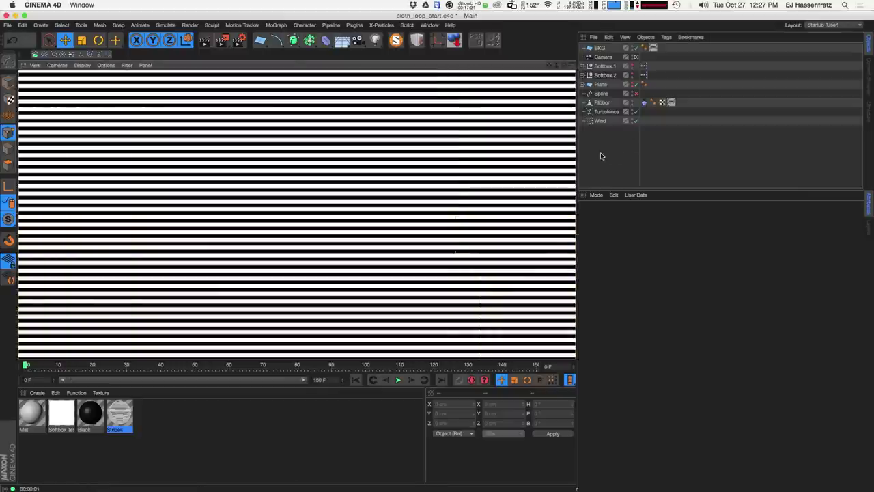
{"action": "left_click", "coordinate": [601, 156]}
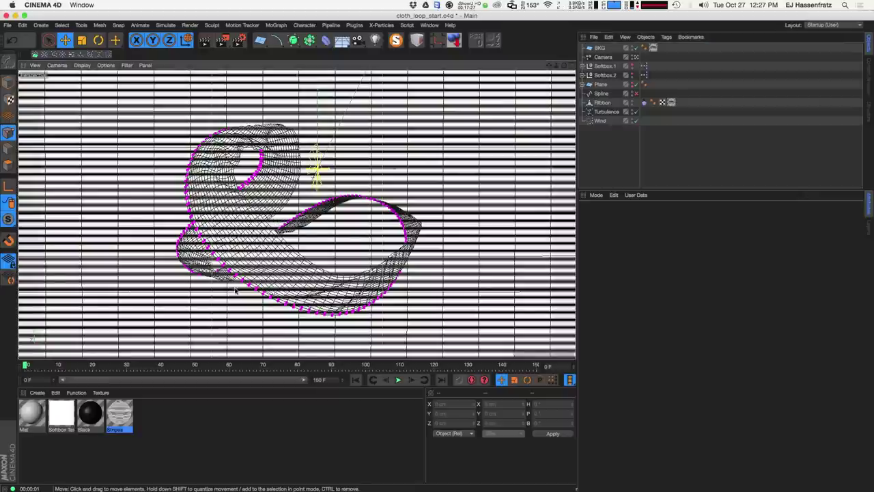
{"action": "left_click", "coordinate": [121, 427]}
- Rename the Stripes material to BKG Stripes
{"action": "double_click", "coordinate": [117, 429]}
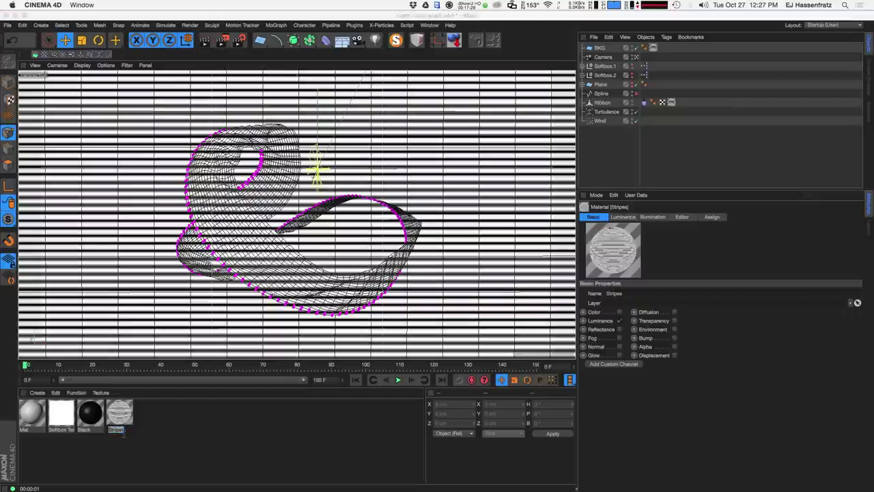
{"action": "key", "text": "Left"}
{"action": "type", "text": "BKG"}
{"action": "key", "text": "Return"}
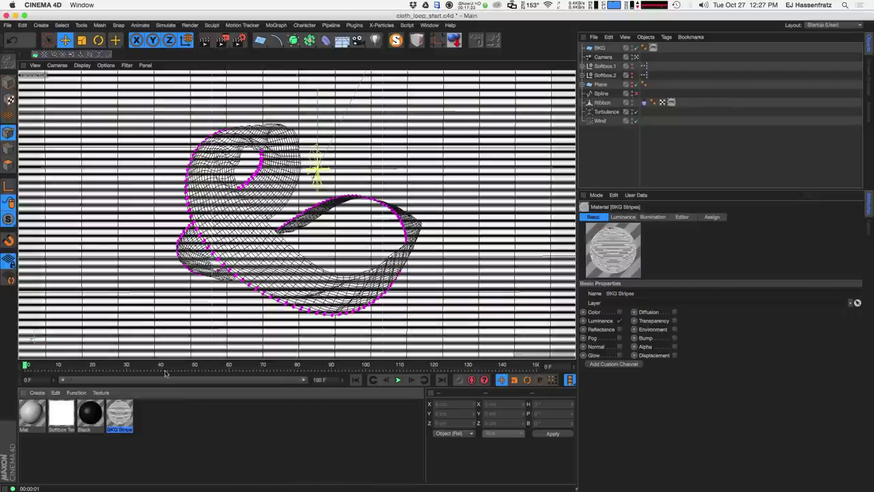
- Duplicate it as Ribbon Stripes and open the copy in the Material Editor
{"action": "left_click_drag", "start_coordinate": [129, 413], "coordinate": [149, 413], "text": "ctrl"}
{"action": "double_click", "coordinate": [149, 429]}
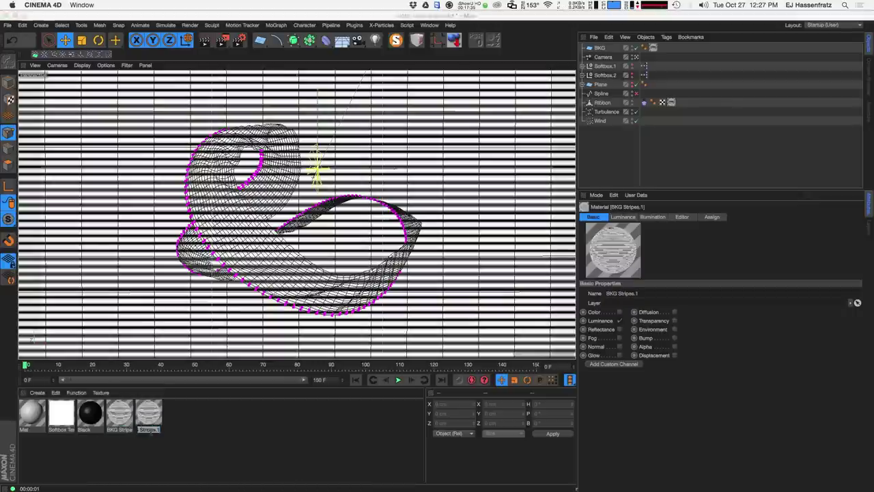
{"action": "type", "text": "F"}
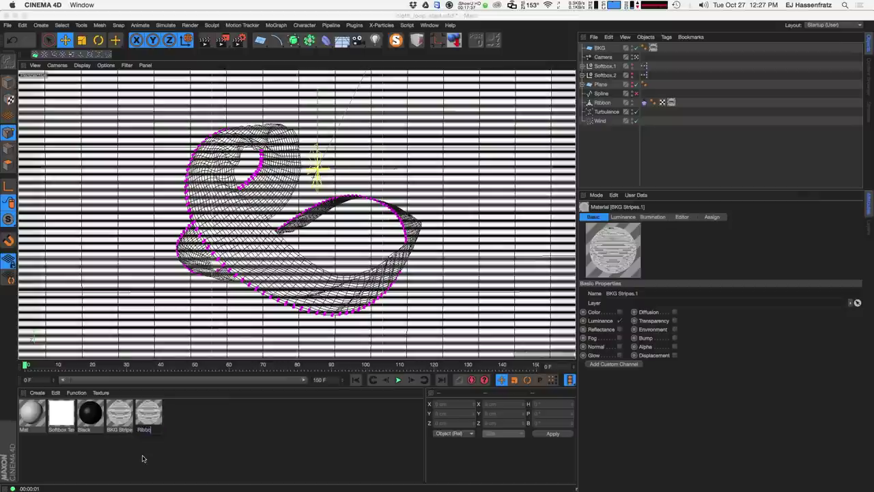
{"action": "type", "text": "ibbon Stripes"}
{"action": "key", "text": "Return"}
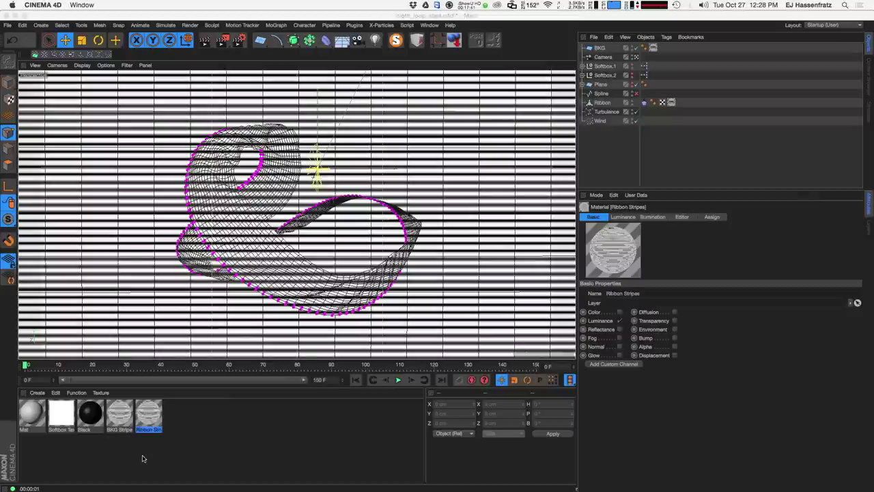
{"action": "double_click", "coordinate": [145, 416]}
{"action": "left_click_drag", "start_coordinate": [308, 61], "coordinate": [401, 121]}
{"action": "left_click_drag", "start_coordinate": [160, 409], "coordinate": [675, 104]}
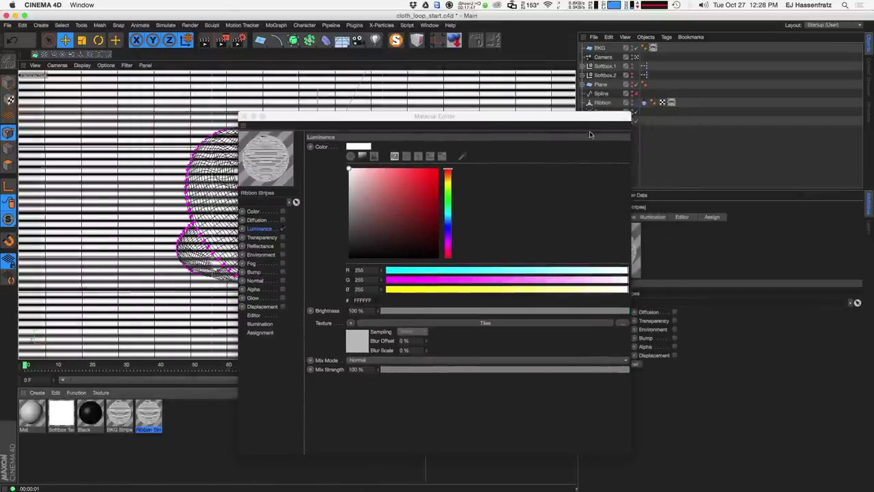
- Apply Ribbon Stripes to the Ribbon and enable its Color, Diffusion and Reflectance channels
{"action": "left_click_drag", "start_coordinate": [536, 117], "coordinate": [682, 104]}
{"action": "left_click", "coordinate": [448, 190]}
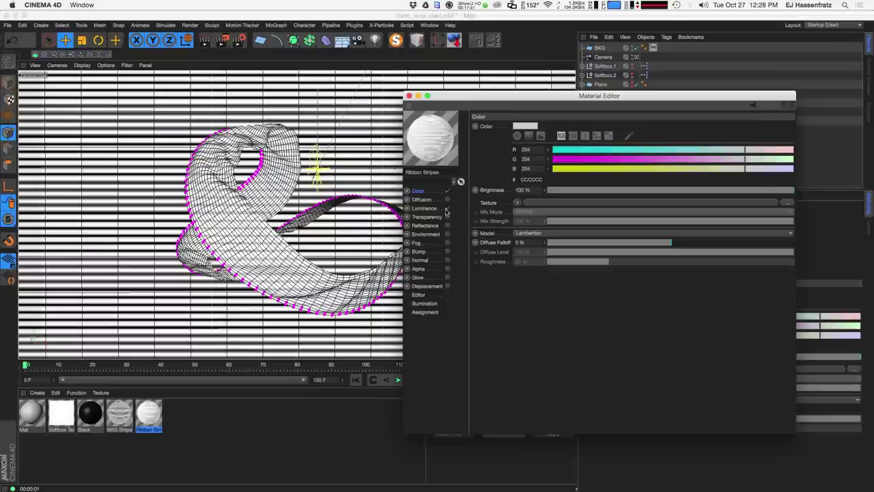
{"action": "left_click", "coordinate": [448, 199]}
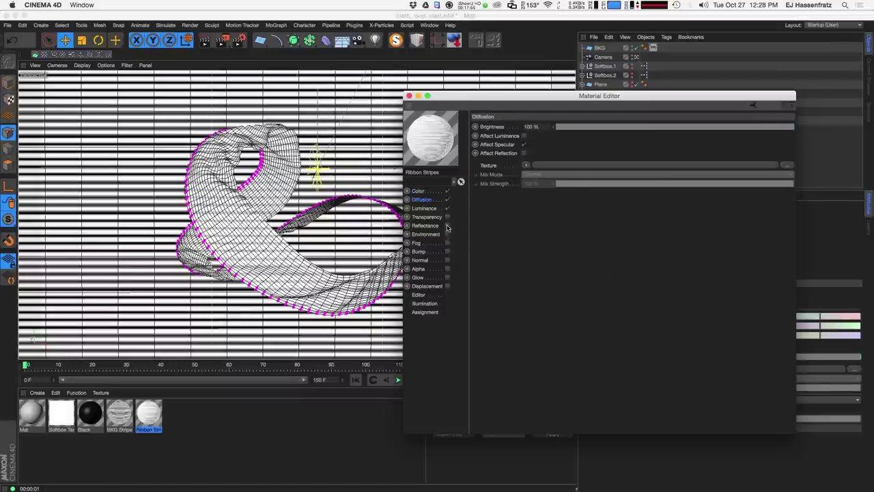
{"action": "left_click", "coordinate": [447, 226]}
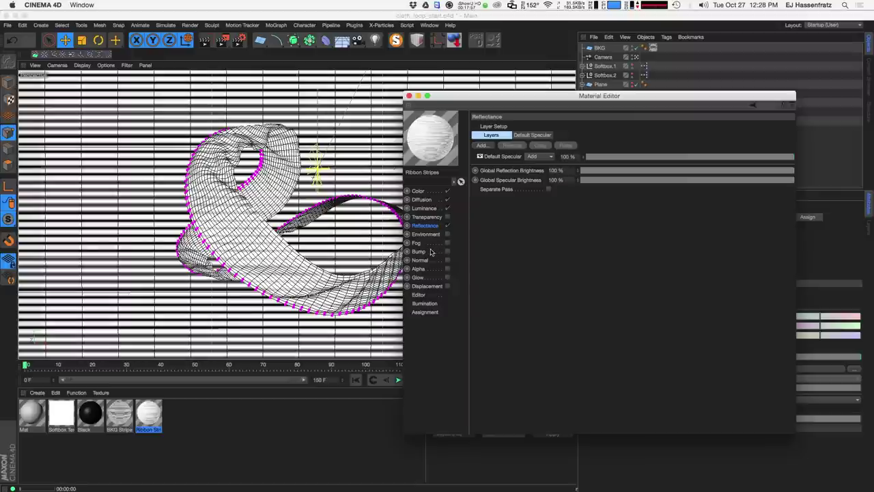
{"action": "left_click_drag", "start_coordinate": [506, 105], "coordinate": [539, 103]}
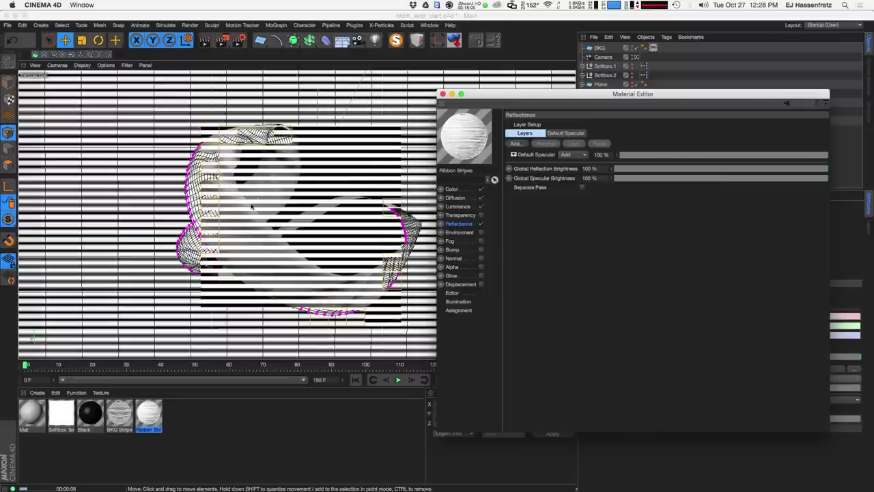
- Add a Beckmann layer from the Reflectance channel's layer type list
{"action": "left_click", "coordinate": [257, 267]}
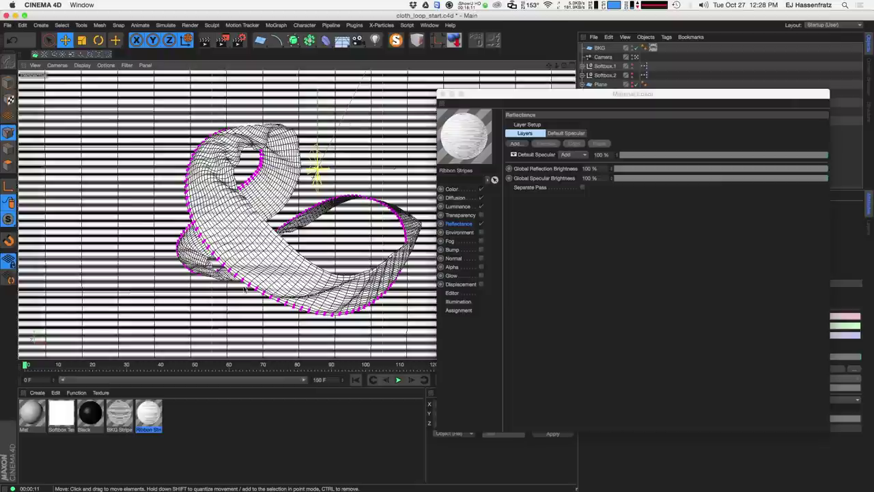
{"action": "left_click", "coordinate": [453, 189]}
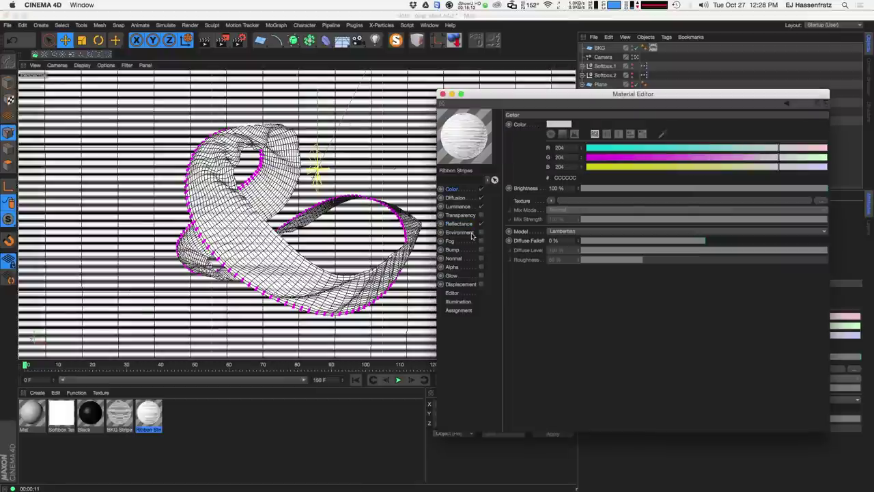
{"action": "left_click", "coordinate": [460, 224]}
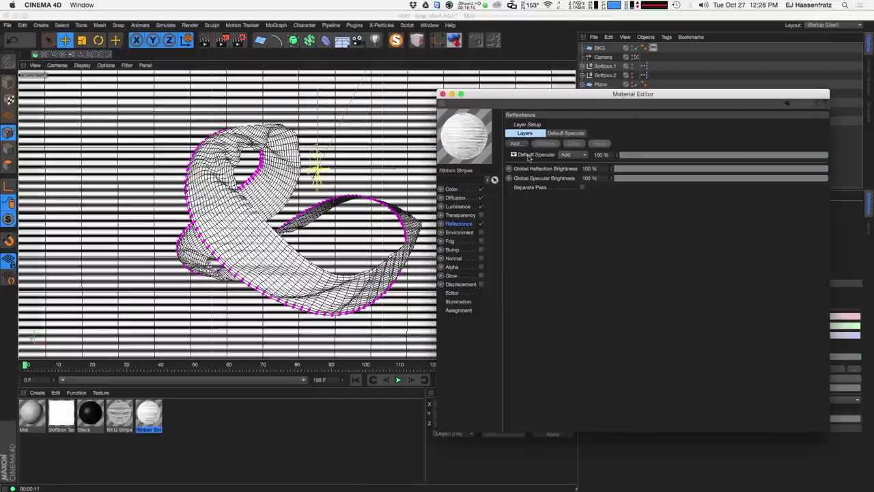
{"action": "left_click", "coordinate": [516, 143]}
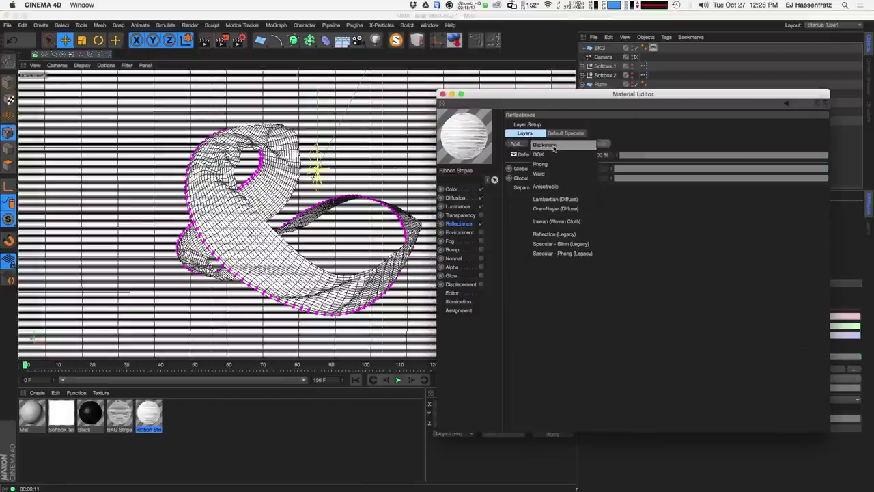
{"action": "left_click", "coordinate": [546, 144]}
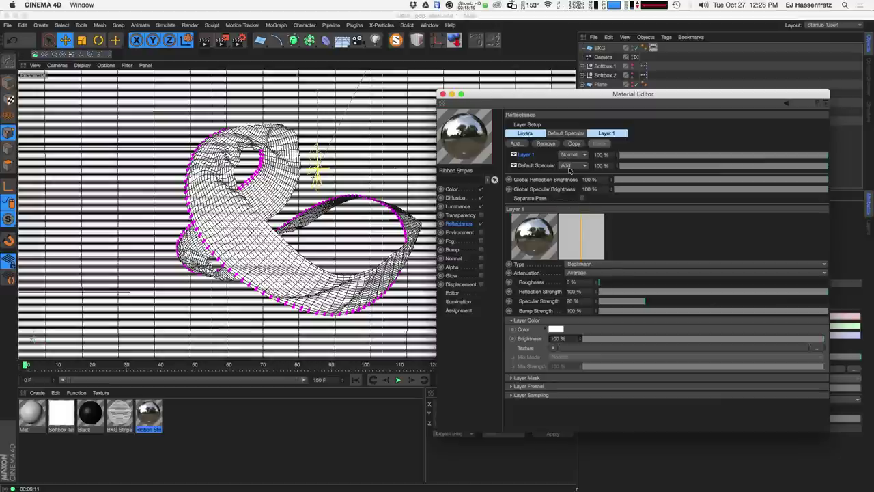
- Set the Beckmann layer to 38% reflection, 0% specular, and Dielectric Fresnel at 82%
{"action": "left_click", "coordinate": [608, 266]}
{"action": "left_click", "coordinate": [583, 264]}
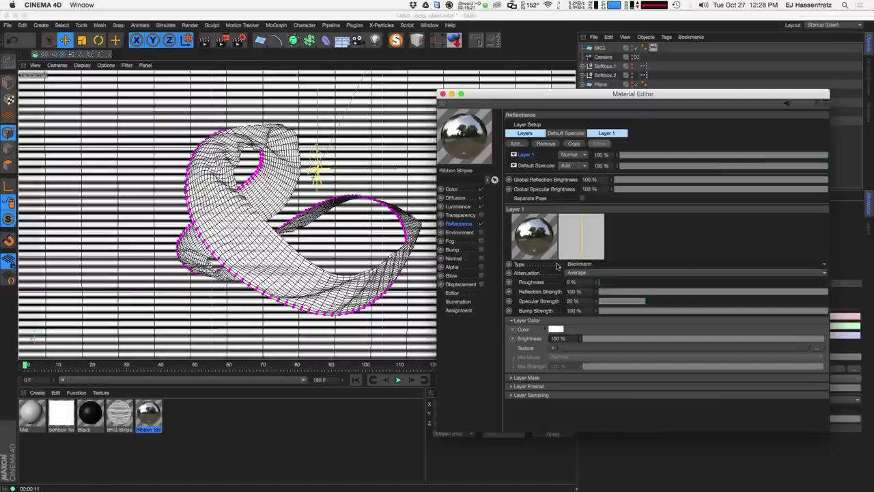
{"action": "left_click", "coordinate": [683, 292]}
{"action": "left_click_drag", "start_coordinate": [638, 304], "coordinate": [593, 306]}
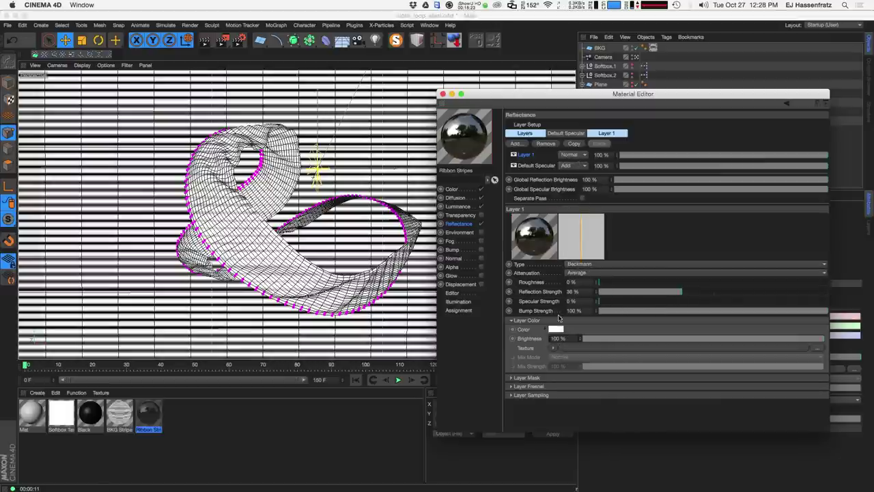
{"action": "left_click", "coordinate": [554, 387]}
{"action": "left_click", "coordinate": [724, 396]}
{"action": "left_click", "coordinate": [720, 408]}
{"action": "left_click_drag", "start_coordinate": [715, 418], "coordinate": [775, 414]}
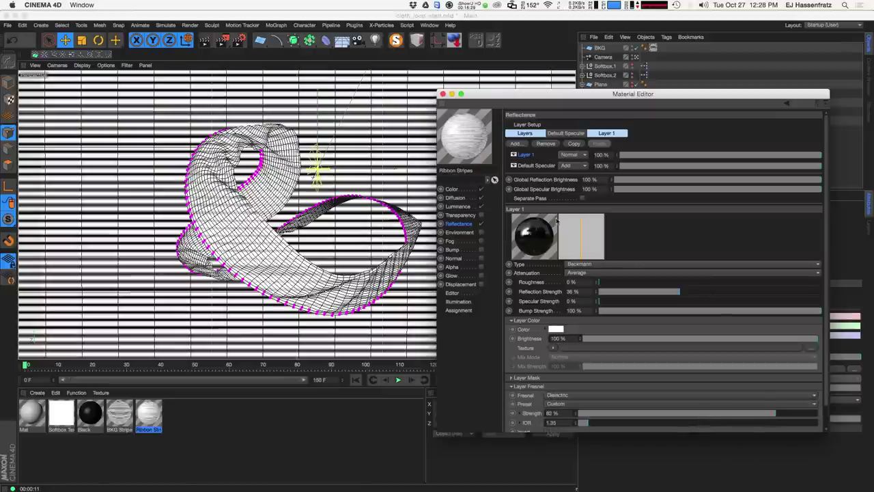
- Set Default Specular to 73% width, -15% falloff and 14% strength
{"action": "left_click", "coordinate": [566, 132]}
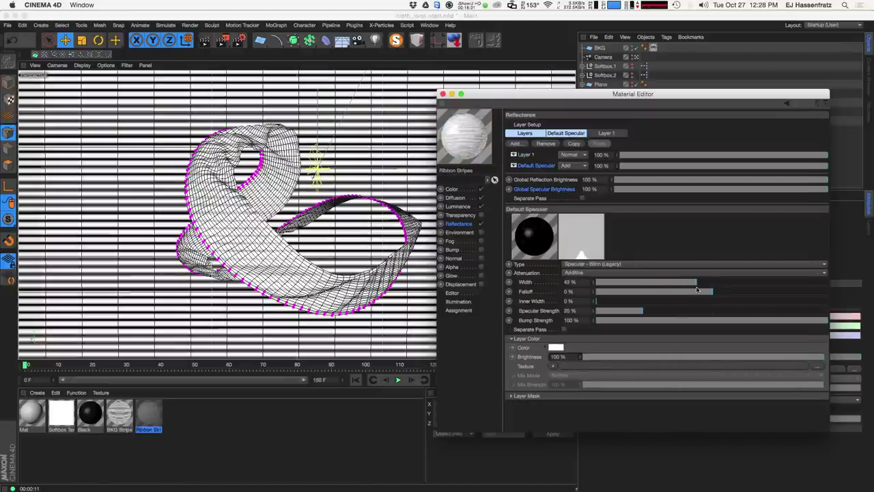
{"action": "left_click_drag", "start_coordinate": [673, 281], "coordinate": [766, 288]}
{"action": "left_click_drag", "start_coordinate": [712, 292], "coordinate": [695, 292]}
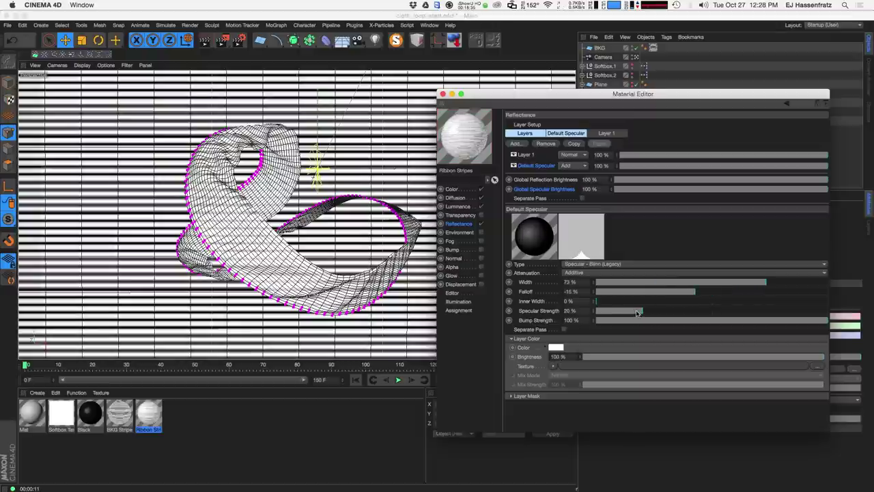
{"action": "left_click_drag", "start_coordinate": [634, 311], "coordinate": [628, 313]}
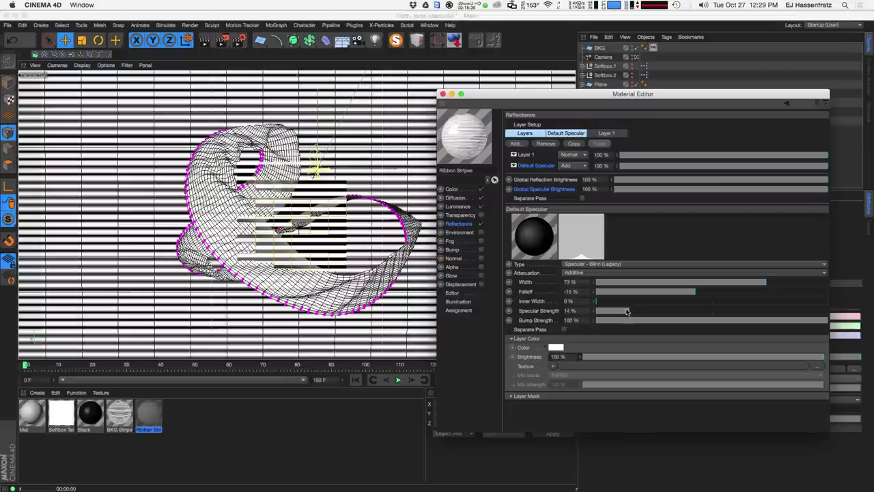
{"action": "left_click", "coordinate": [457, 207]}
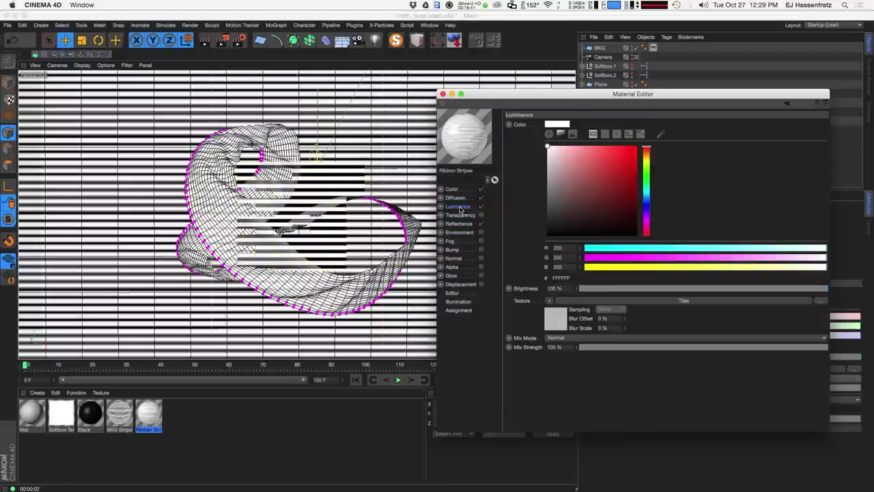
- Set the Luminance mix mode to Multiply with brightness back at 100%
{"action": "left_click", "coordinate": [700, 293]}
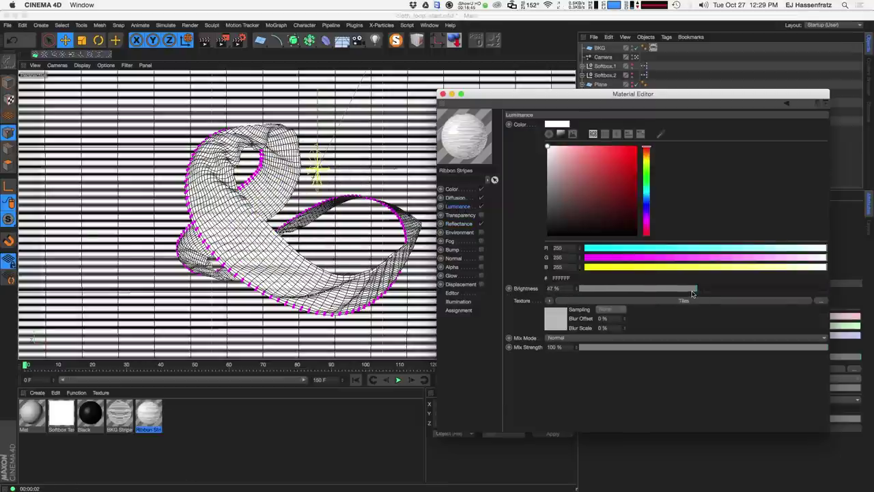
{"action": "left_click", "coordinate": [647, 338]}
{"action": "left_click", "coordinate": [645, 378]}
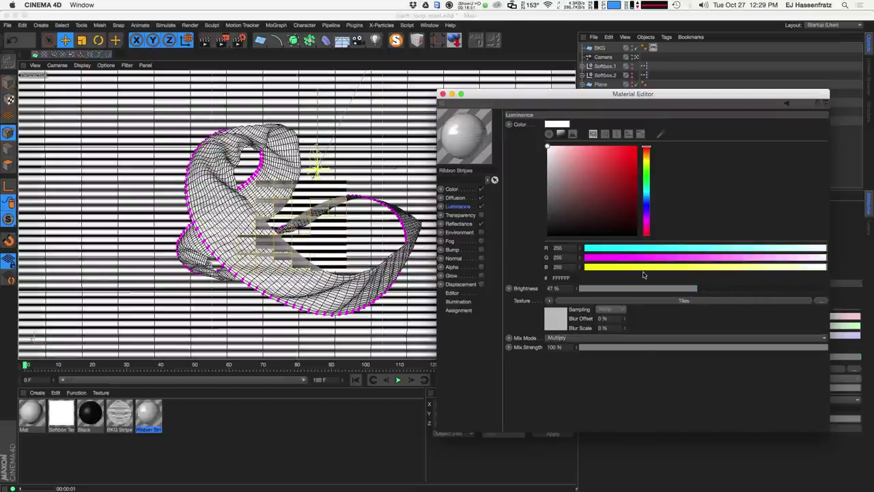
{"action": "left_click_drag", "start_coordinate": [737, 288], "coordinate": [828, 291]}
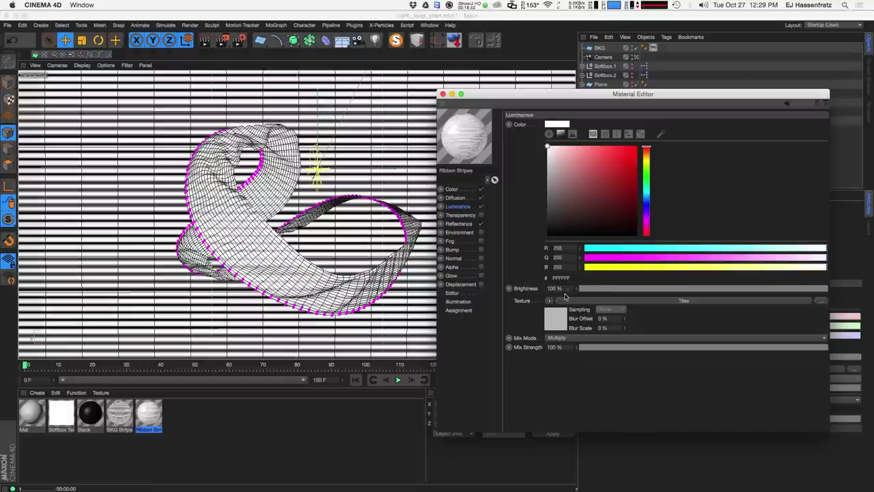
- Load Ambient Occlusion as the Diffusion texture and enable Affect Luminance
{"action": "left_click", "coordinate": [459, 198]}
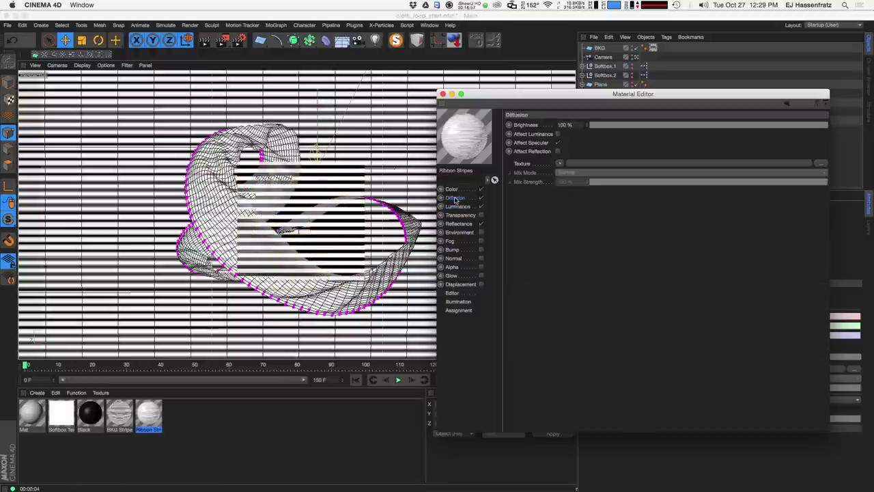
{"action": "left_click", "coordinate": [560, 164]}
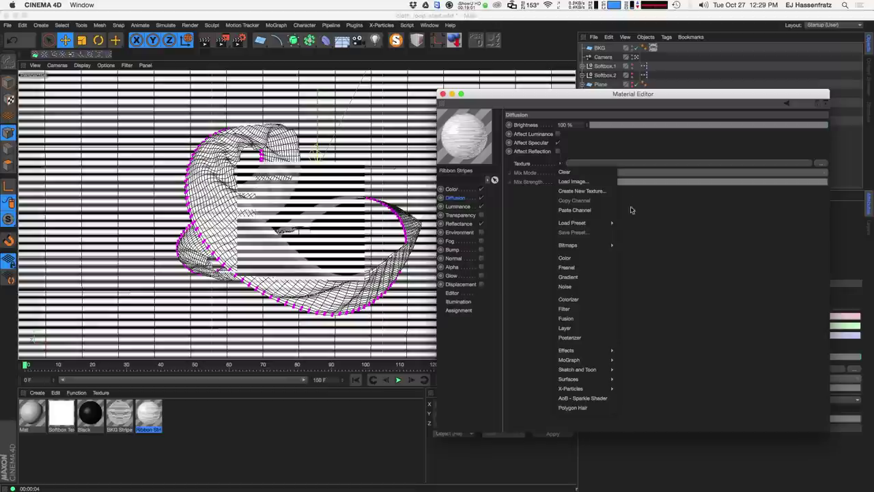
{"action": "mouse_move", "coordinate": [580, 350]}
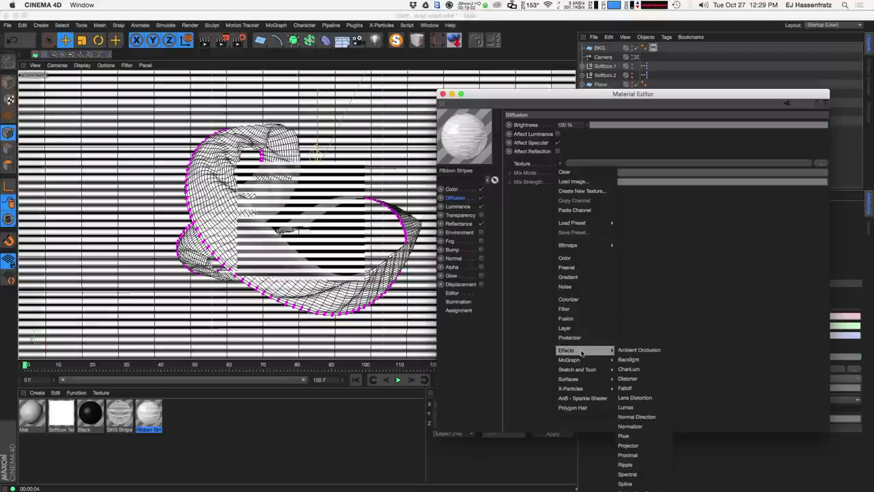
{"action": "left_click", "coordinate": [642, 352]}
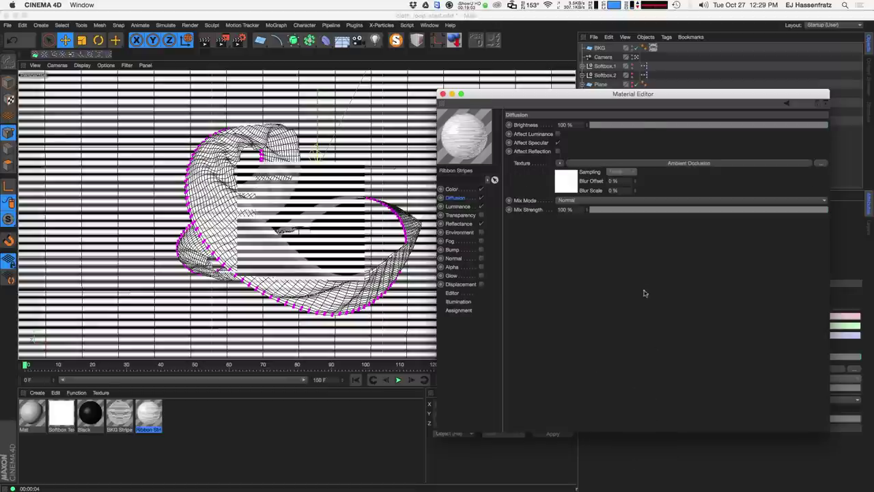
{"action": "left_click", "coordinate": [558, 134]}
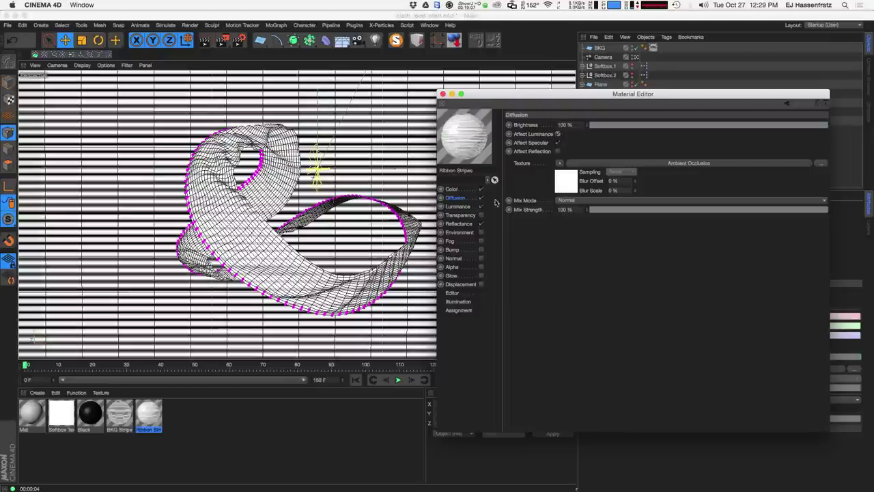
- Check the material with an interactive render region over the ribbon, then dismiss it
{"action": "key", "text": "alt+r"}
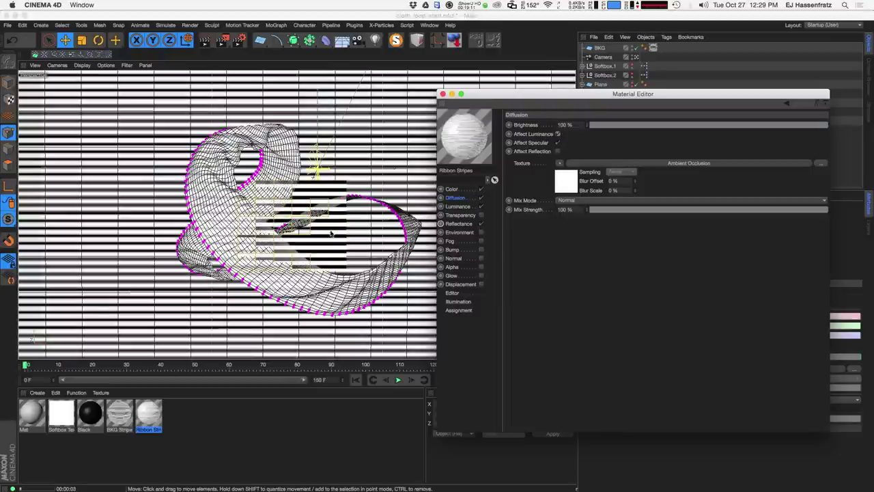
{"action": "left_click_drag", "start_coordinate": [347, 179], "coordinate": [365, 162]}
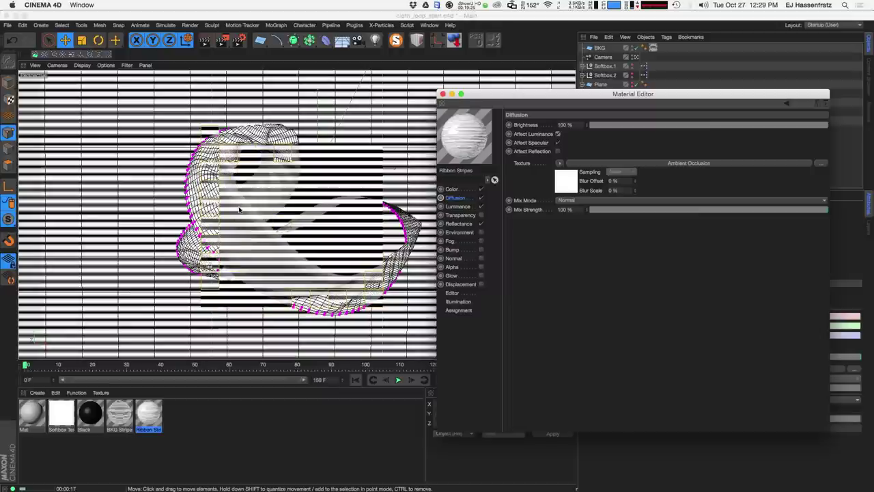
{"action": "left_click", "coordinate": [332, 232]}
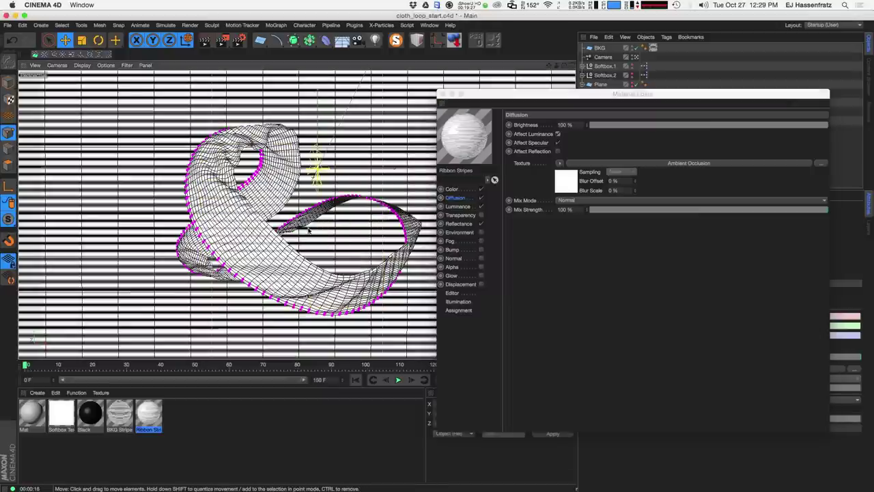
{"action": "left_click", "coordinate": [468, 198]}
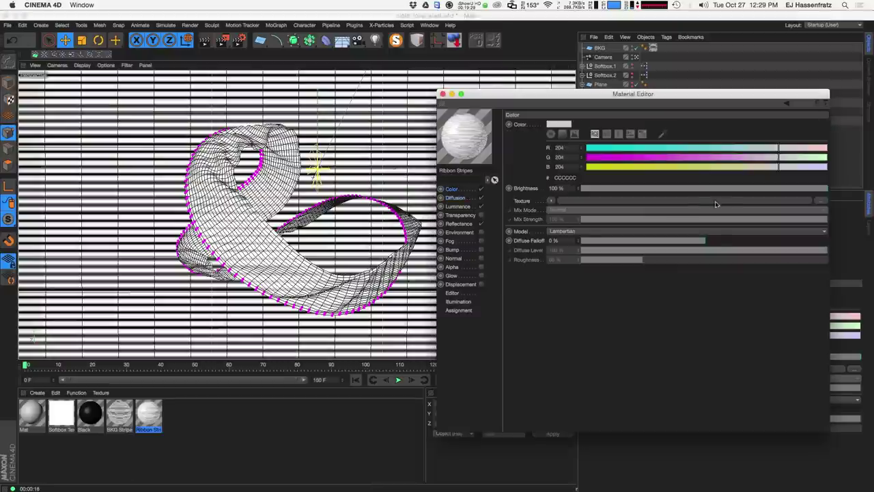
- Set the Ribbon Stripes Color brightness to 45% and close the Material Editor
{"action": "left_click", "coordinate": [697, 188]}
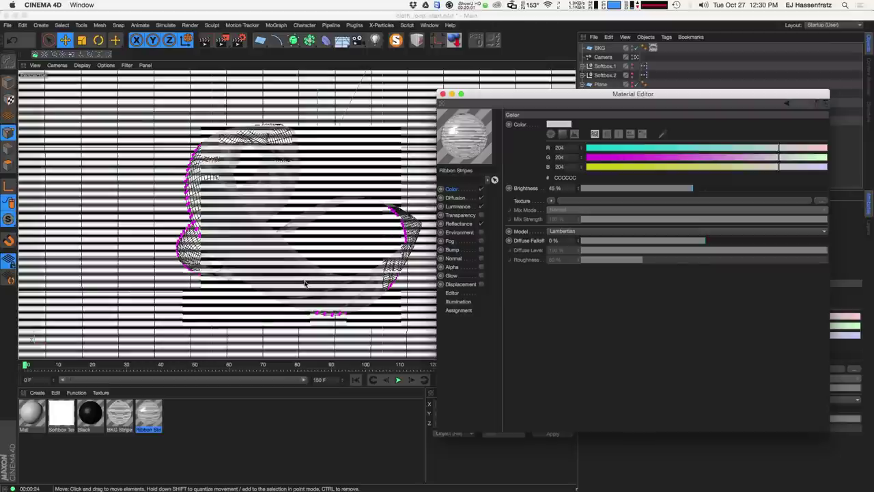
{"action": "left_click", "coordinate": [442, 94]}
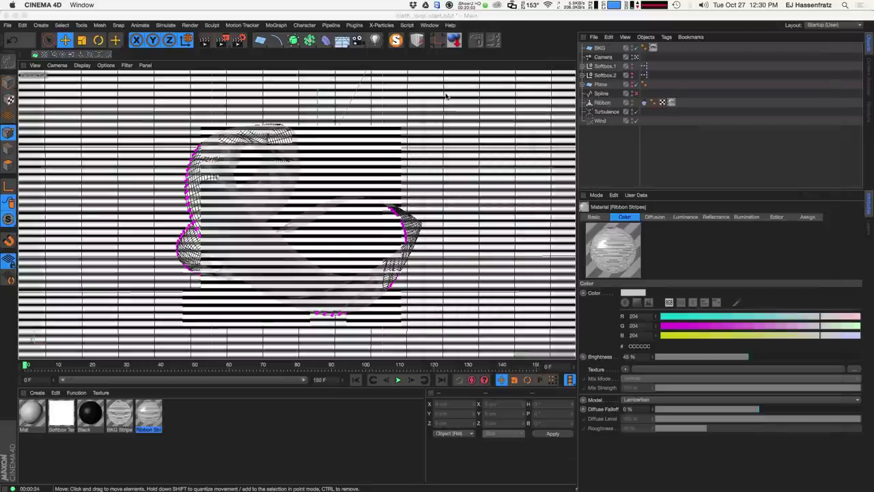
- With the Ribbon's texture tag selected, play the cloth simulation, stop it, and rewind to frame 0
{"action": "left_click", "coordinate": [671, 102]}
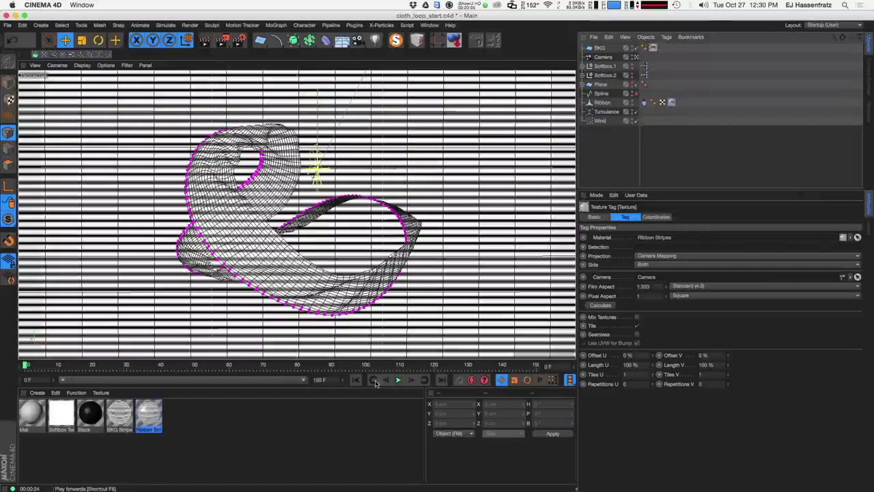
{"action": "left_click", "coordinate": [398, 380]}
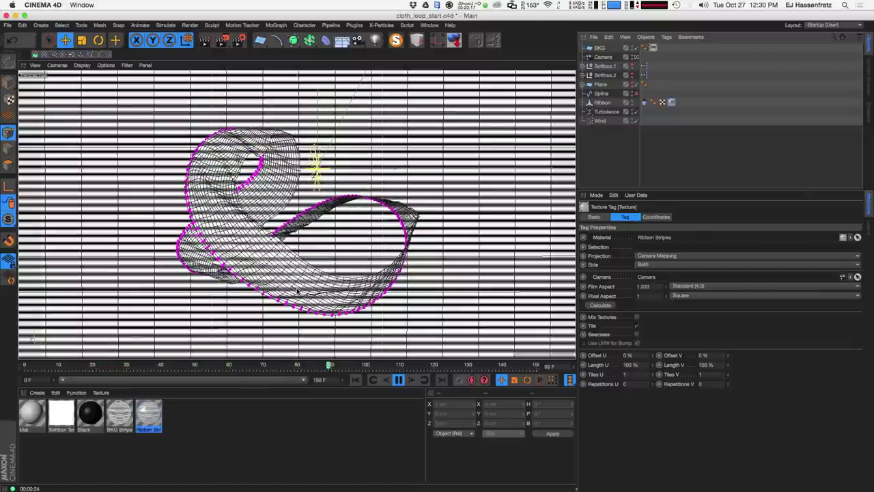
{"action": "left_click", "coordinate": [398, 379]}
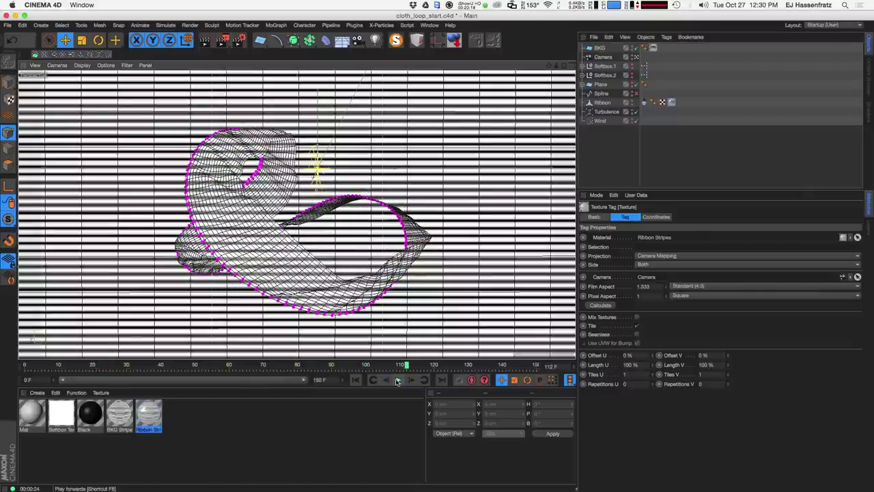
{"action": "left_click", "coordinate": [356, 380]}
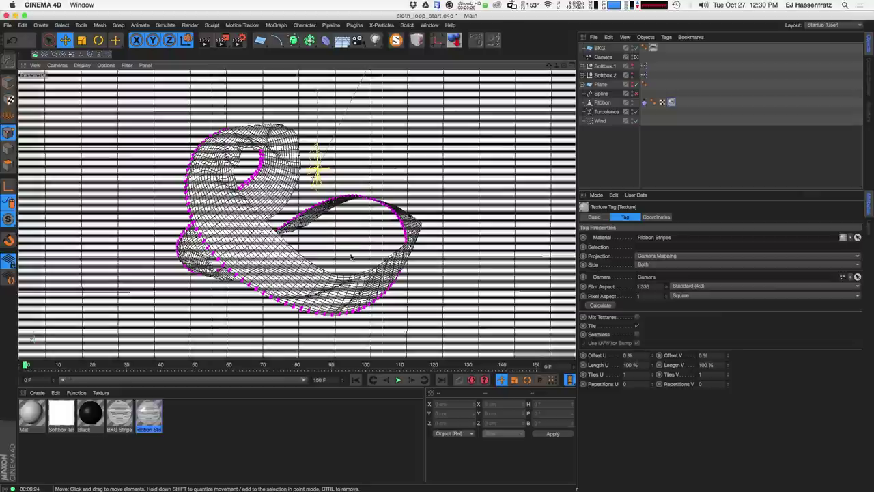
{"action": "left_click", "coordinate": [607, 102]}
- Add a Stick Texture tag to the Ribbon object
{"action": "right_click", "coordinate": [608, 103]}
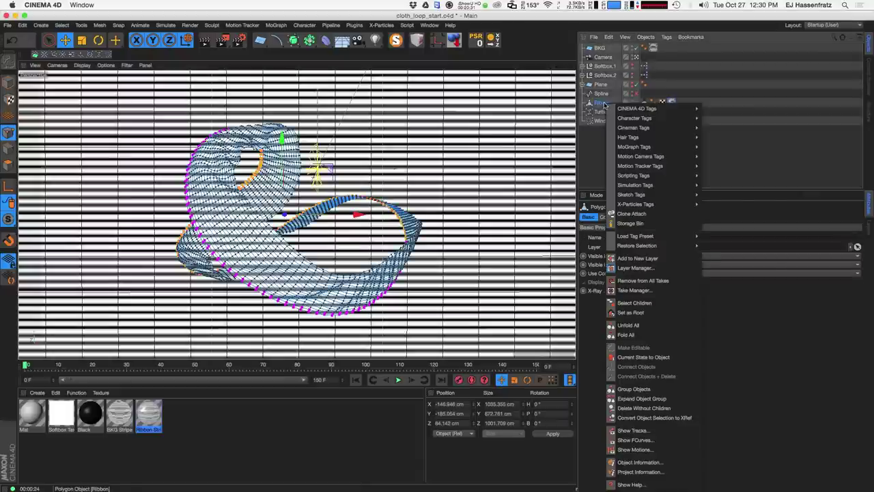
{"action": "mouse_move", "coordinate": [632, 109]}
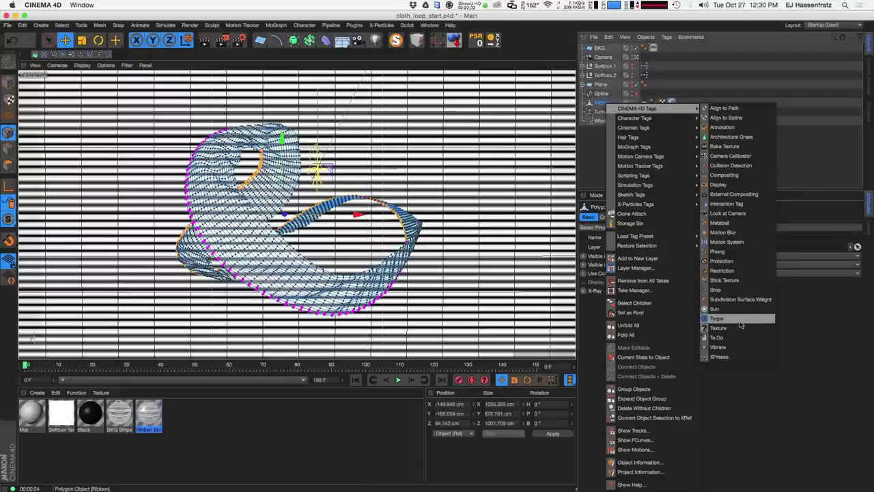
{"action": "left_click", "coordinate": [737, 281]}
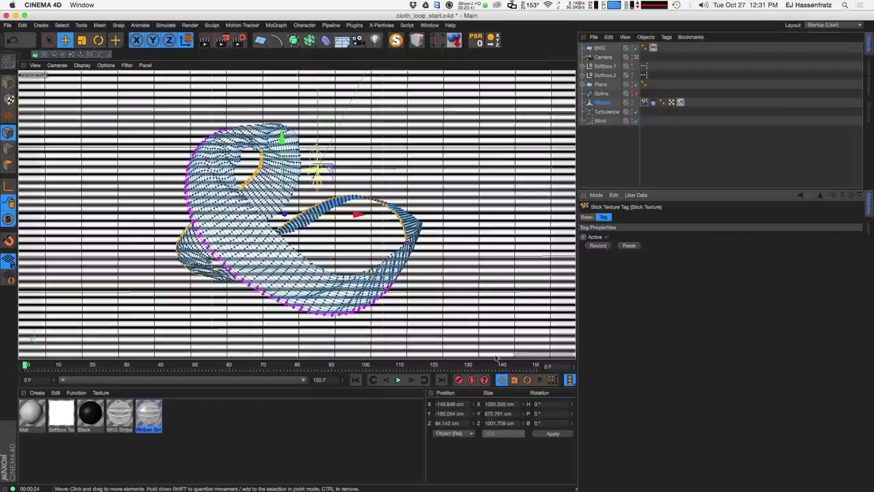
- Play the simulation to check the stuck stripes and stop it at frame 108
{"action": "left_click", "coordinate": [398, 382]}
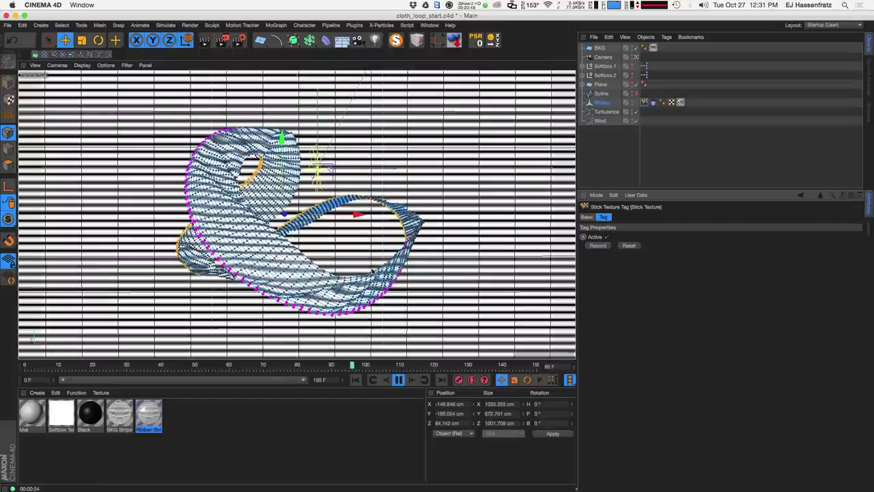
{"action": "left_click", "coordinate": [399, 380]}
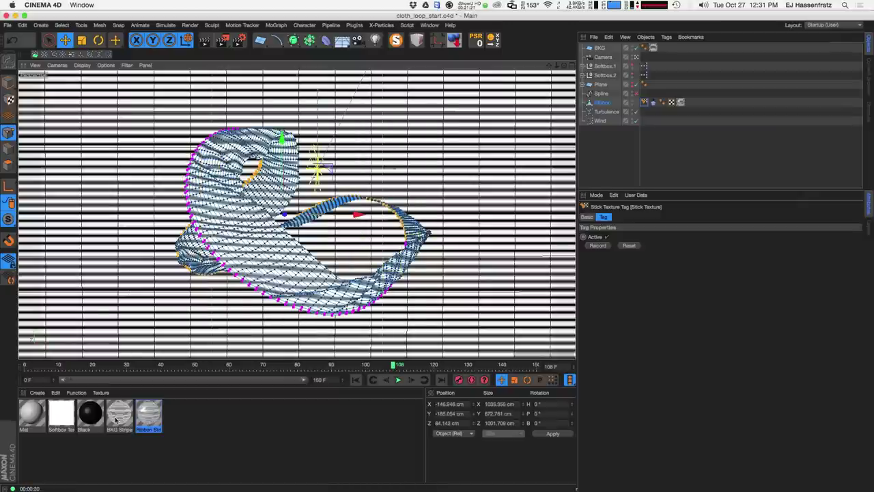
{"action": "double_click", "coordinate": [149, 413]}
- Set the Diffusion Ambient Occlusion shader's Maximum Ray Length to 400 cm
{"action": "left_click", "coordinate": [155, 167]}
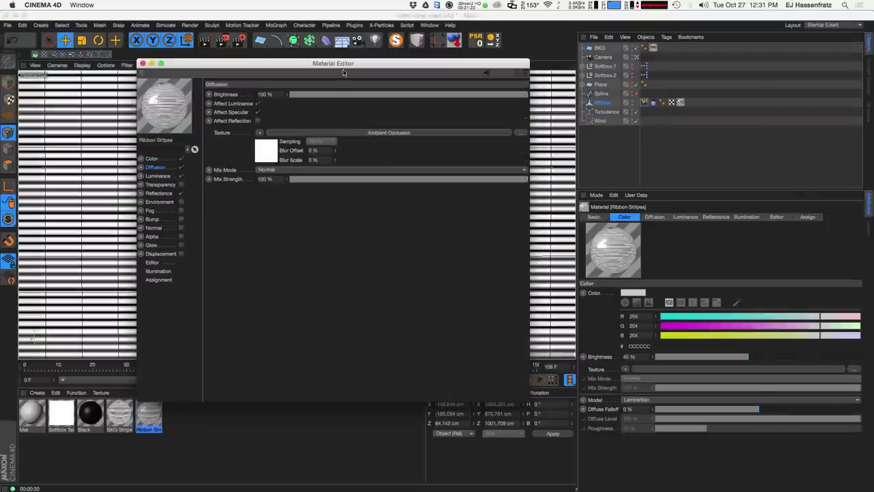
{"action": "left_click_drag", "start_coordinate": [344, 72], "coordinate": [581, 85]}
{"action": "left_click", "coordinate": [565, 145]}
{"action": "left_click_drag", "start_coordinate": [536, 198], "coordinate": [544, 179]}
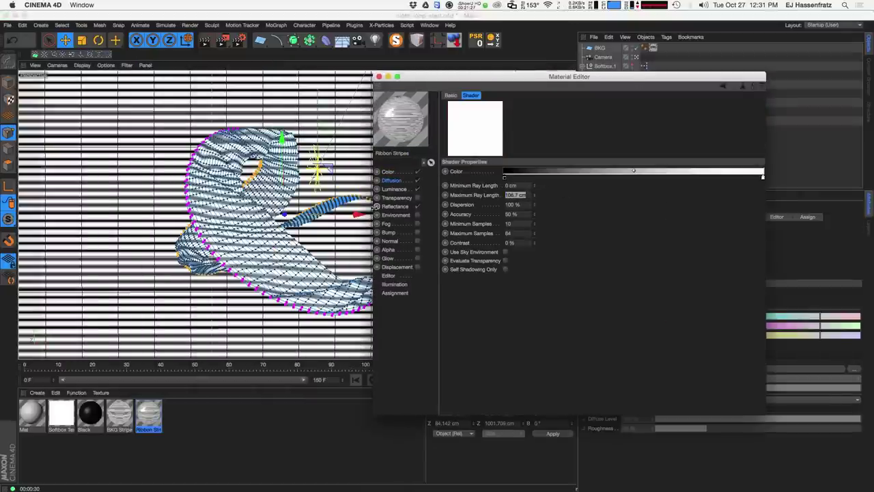
{"action": "key", "text": "Return"}
{"action": "left_click", "coordinate": [486, 196]}
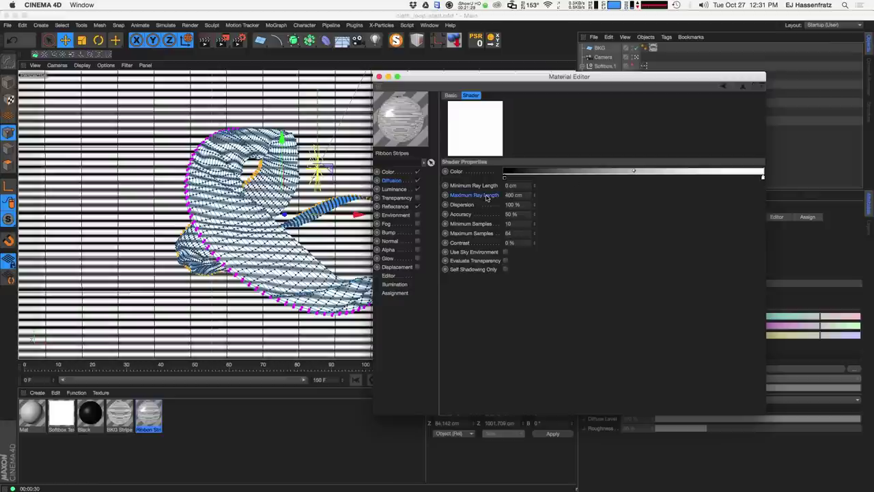
- Try different luminance brightness and mix strength values, and switch the Luminance mix mode to Add
{"action": "left_click", "coordinate": [386, 172]}
{"action": "left_click", "coordinate": [403, 189]}
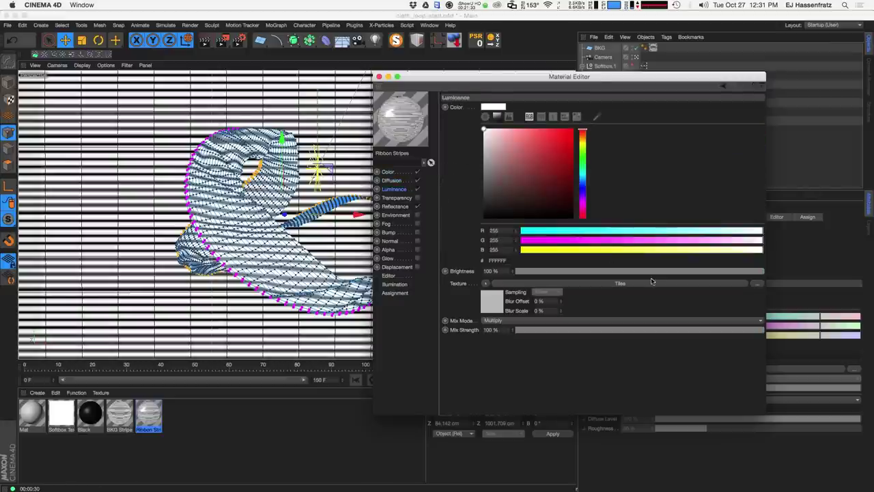
{"action": "left_click_drag", "start_coordinate": [648, 272], "coordinate": [763, 273]}
{"action": "left_click_drag", "start_coordinate": [651, 331], "coordinate": [695, 335]}
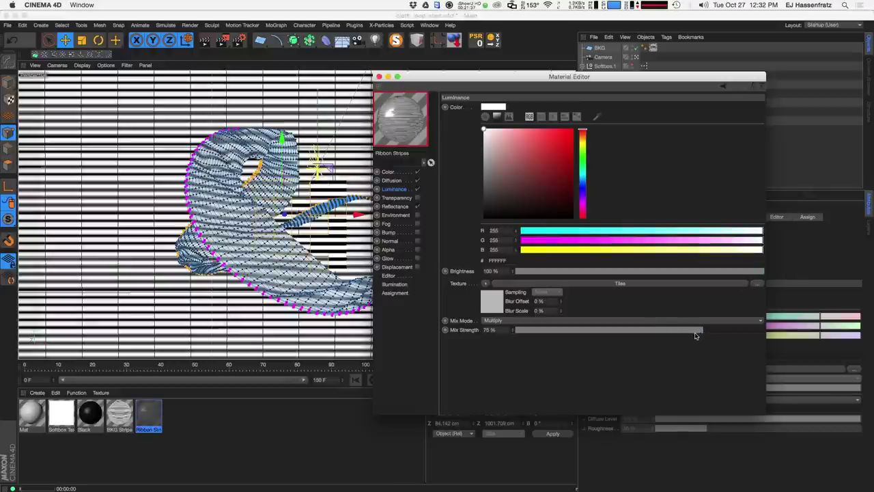
{"action": "left_click", "coordinate": [663, 273]}
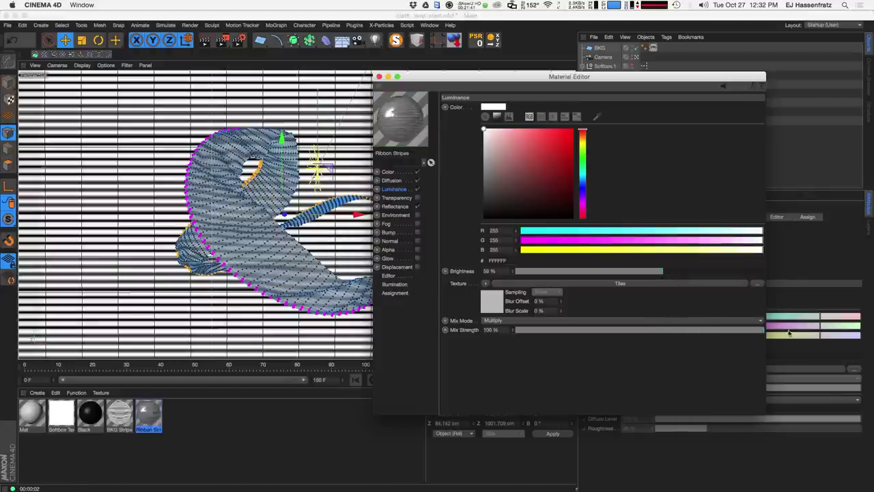
{"action": "left_click", "coordinate": [682, 320]}
{"action": "left_click", "coordinate": [683, 339]}
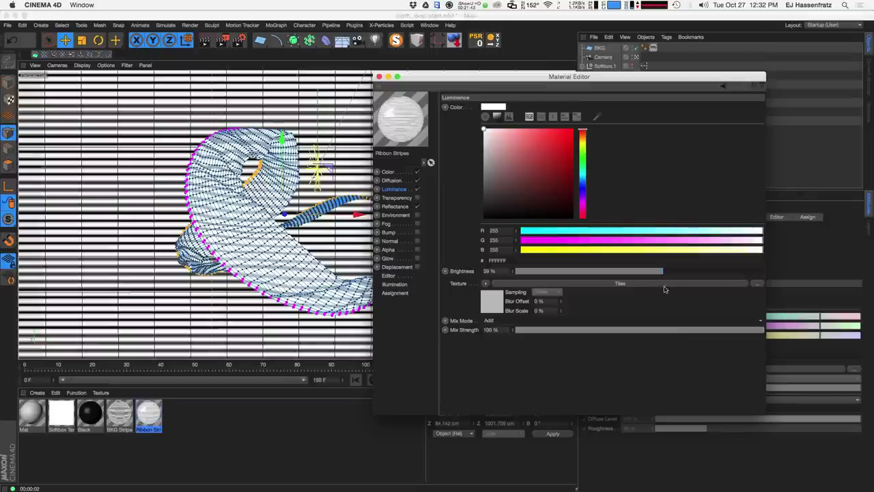
{"action": "mouse_move", "coordinate": [604, 271]}
{"action": "left_mouse_down"}
{"action": "mouse_move", "coordinate": [552, 272]}
{"action": "mouse_move", "coordinate": [611, 274]}
{"action": "left_mouse_up"}
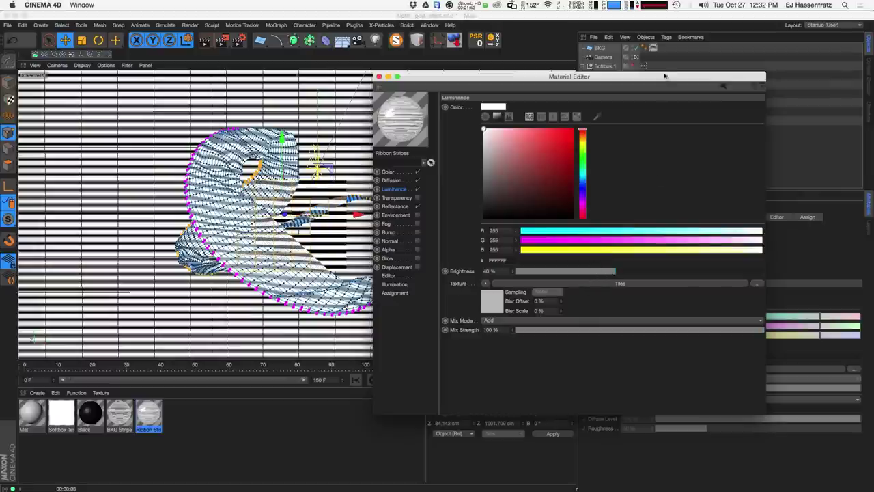
- Restore luminance mix strength to 100%, set luminance brightness to 0%, and set Color brightness to 80%
{"action": "left_click_drag", "start_coordinate": [644, 77], "coordinate": [684, 96]}
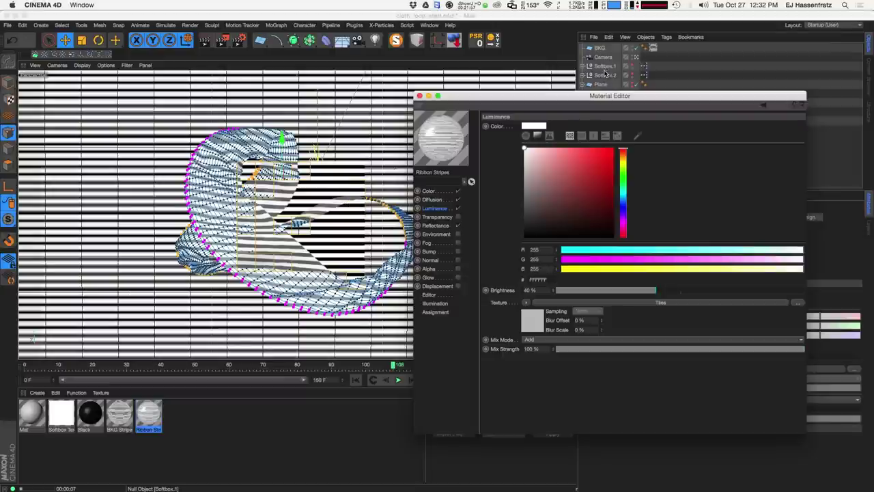
{"action": "left_click", "coordinate": [631, 350]}
{"action": "left_click_drag", "start_coordinate": [657, 353], "coordinate": [804, 350]}
{"action": "left_click_drag", "start_coordinate": [655, 291], "coordinate": [554, 291]}
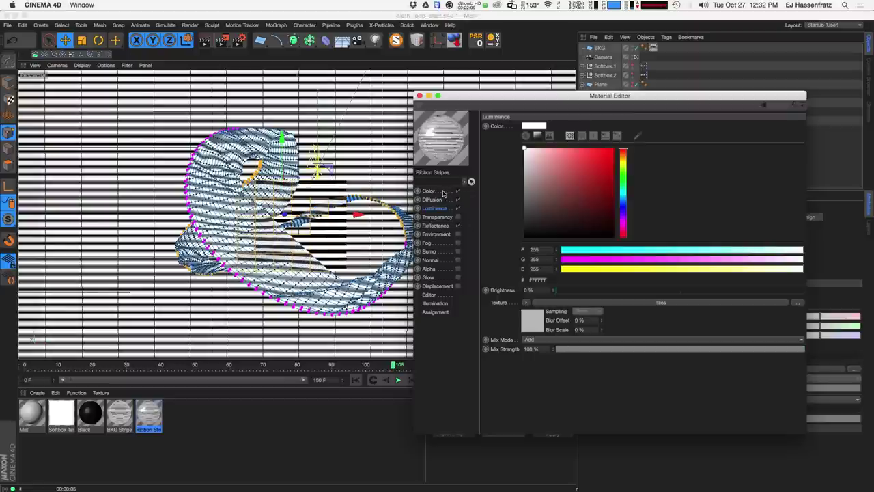
{"action": "left_click", "coordinate": [443, 193]}
{"action": "left_click", "coordinate": [690, 191]}
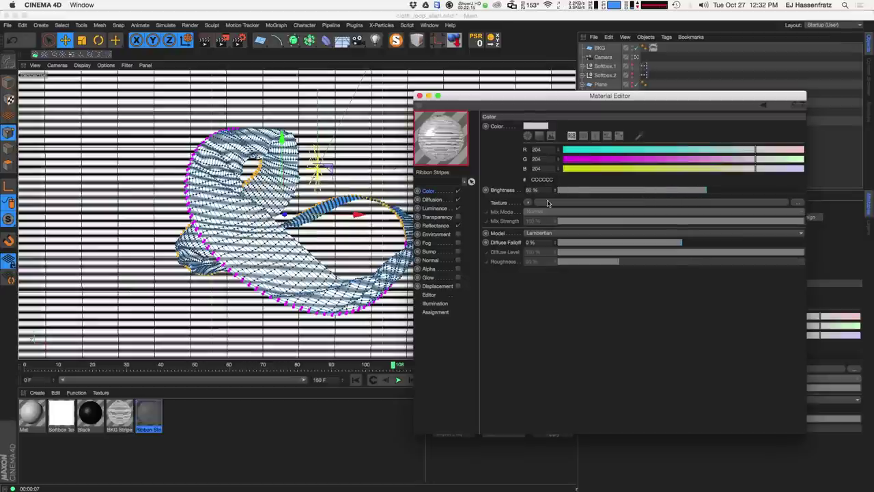
- In Reflectance, narrow the Default Specular width and raise its strength to about 48%
{"action": "left_click", "coordinate": [435, 225]}
{"action": "mouse_move", "coordinate": [686, 287]}
{"action": "left_mouse_down"}
{"action": "mouse_move", "coordinate": [710, 294]}
{"action": "mouse_move", "coordinate": [697, 294]}
{"action": "left_mouse_up"}
{"action": "left_click", "coordinate": [634, 313]}
{"action": "left_click_drag", "start_coordinate": [634, 312], "coordinate": [647, 313]}
{"action": "left_click_drag", "start_coordinate": [679, 287], "coordinate": [641, 285]}
{"action": "left_click", "coordinate": [671, 313]}
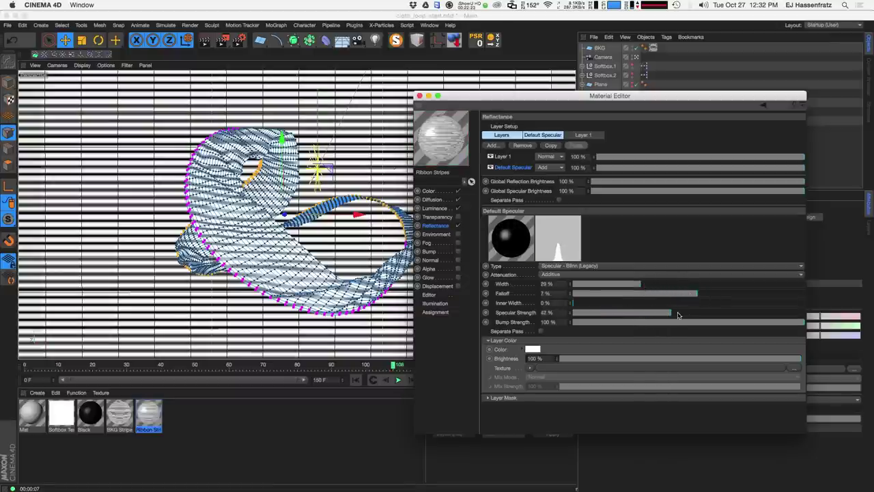
{"action": "left_click_drag", "start_coordinate": [680, 313], "coordinate": [684, 313]}
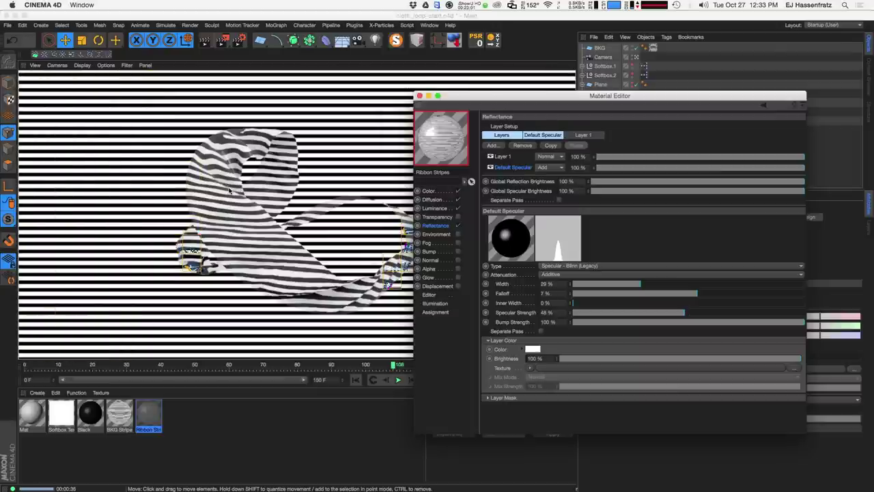
- Review Layer 1, settle specular at 18% width, -11% falloff, 51% strength, and close the editor
{"action": "left_click", "coordinate": [228, 187]}
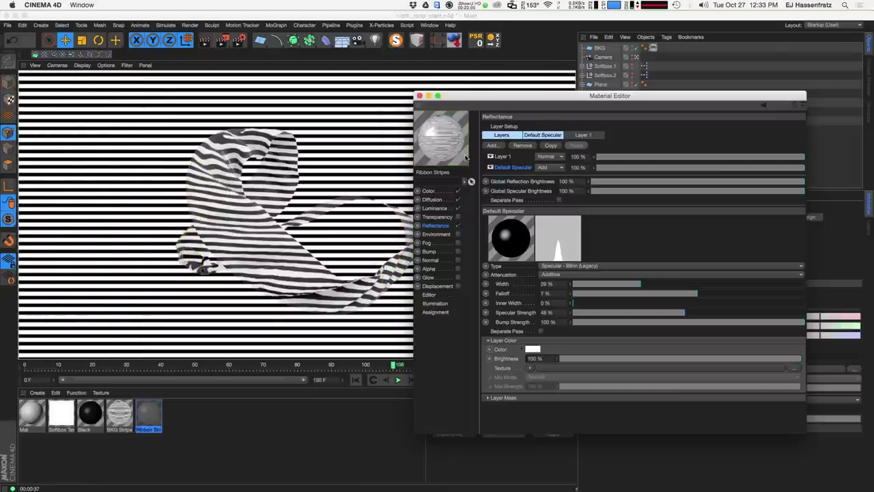
{"action": "left_click", "coordinate": [504, 156]}
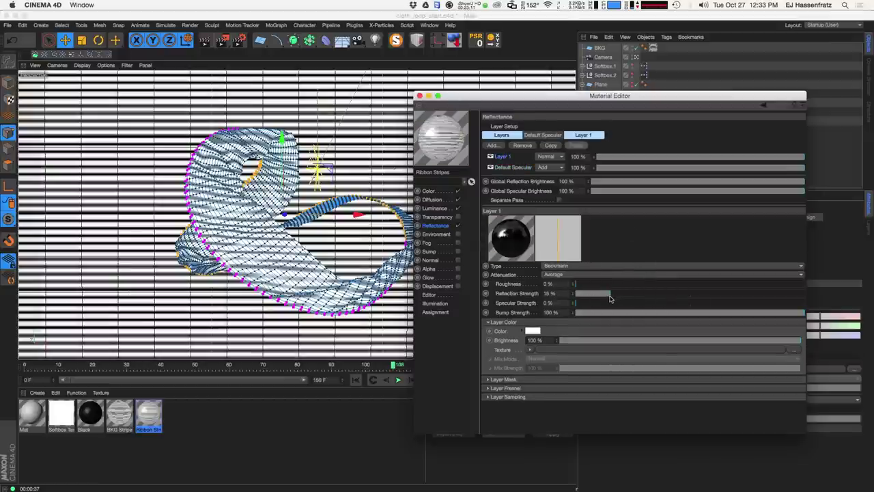
{"action": "left_click", "coordinate": [513, 166]}
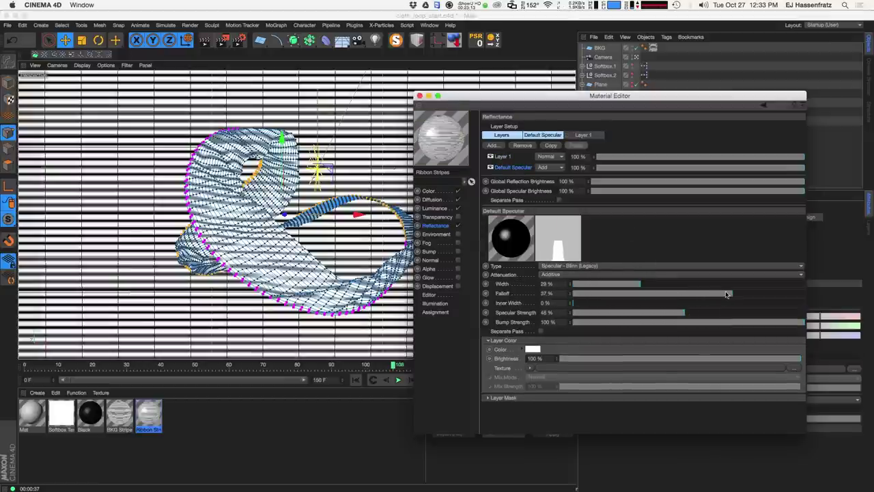
{"action": "left_click_drag", "start_coordinate": [727, 293], "coordinate": [714, 294]}
{"action": "left_click_drag", "start_coordinate": [636, 284], "coordinate": [629, 287]}
{"action": "left_click_drag", "start_coordinate": [715, 294], "coordinate": [676, 294]}
{"action": "left_click", "coordinate": [682, 312]}
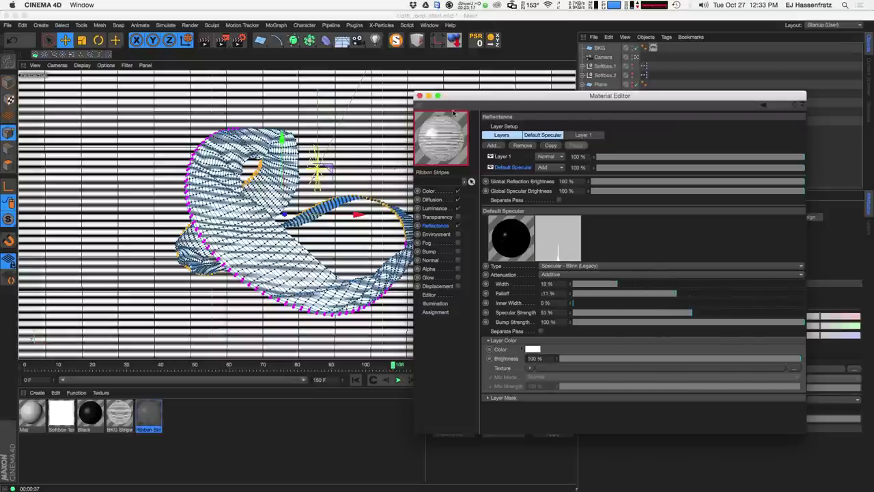
{"action": "left_click", "coordinate": [420, 96]}
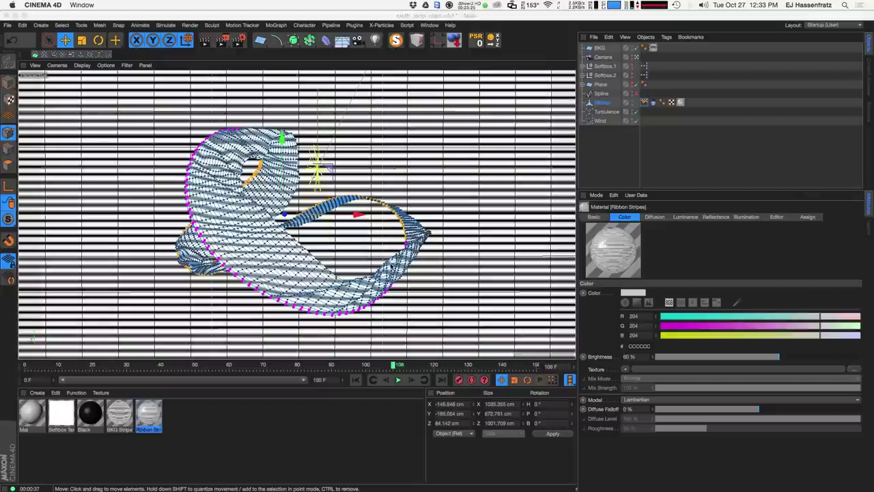
- Add a Cloth Surface, nest the Ribbon under it, and check it with a Ctrl+R interactive render
{"action": "left_click", "coordinate": [476, 141]}
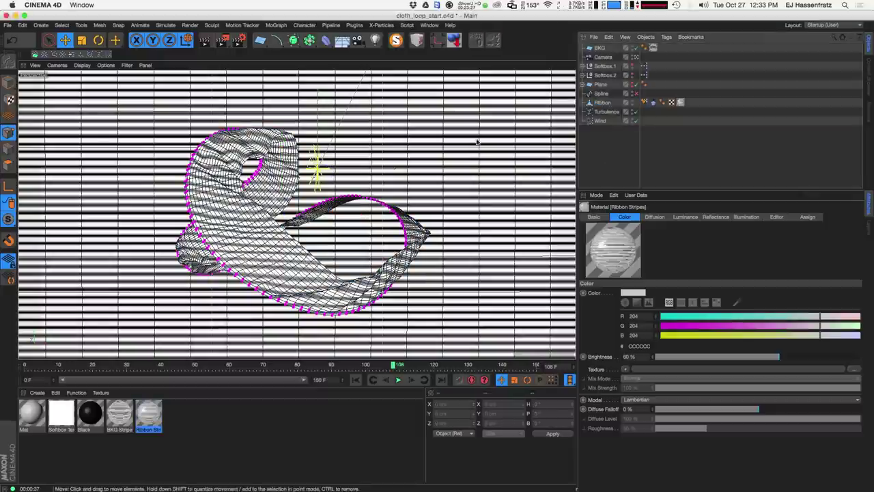
{"action": "left_click", "coordinate": [165, 24]}
{"action": "mouse_move", "coordinate": [179, 39]}
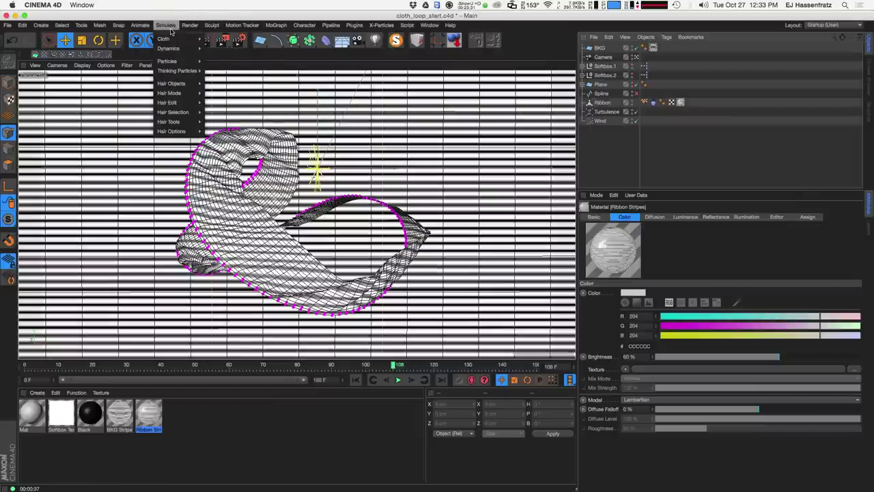
{"action": "left_click", "coordinate": [229, 42]}
{"action": "left_click_drag", "start_coordinate": [618, 48], "coordinate": [613, 108]}
{"action": "left_click", "coordinate": [603, 112]}
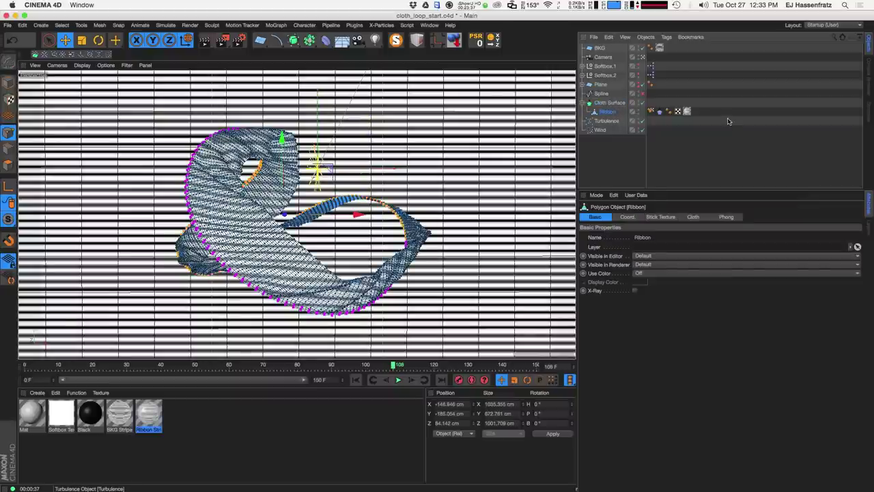
{"action": "left_click", "coordinate": [609, 103]}
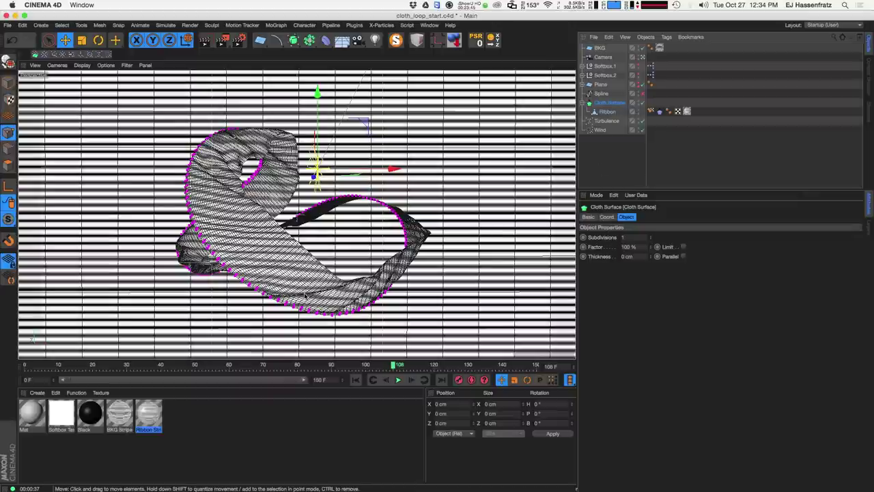
{"action": "key", "text": "ctrl+r"}
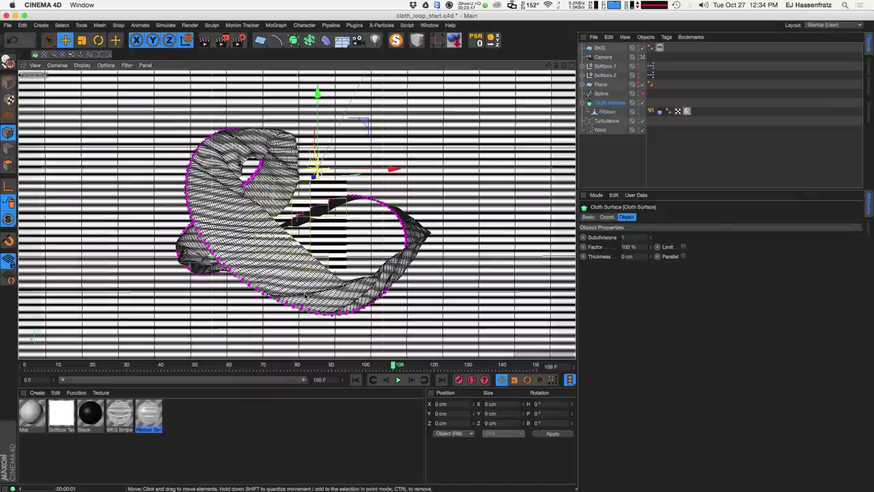
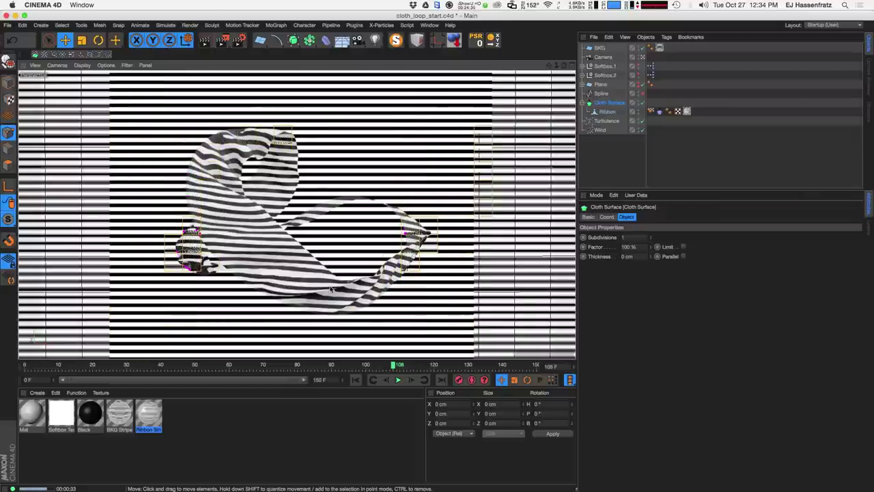
- Raise Ribbon Stripes colour brightness to 81% and lower luminance mix strength (Add) to about 86%
{"action": "double_click", "coordinate": [146, 417]}
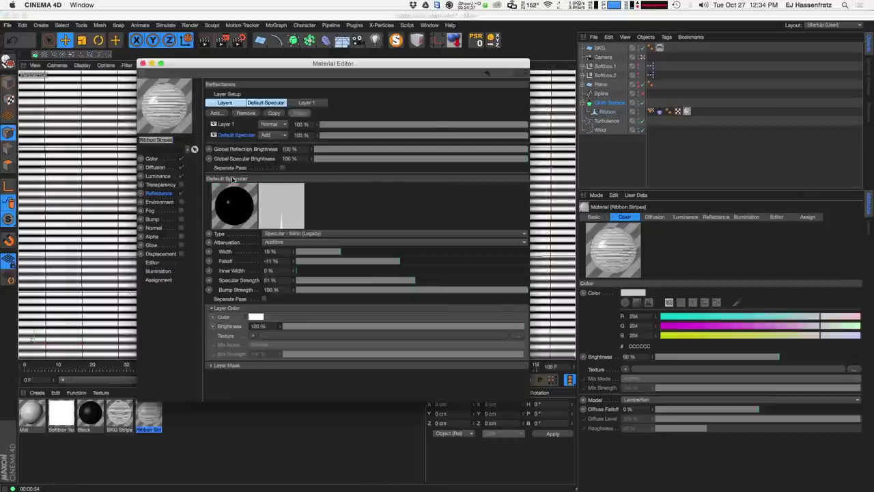
{"action": "left_click", "coordinate": [151, 159]}
{"action": "left_click_drag", "start_coordinate": [432, 160], "coordinate": [481, 160]}
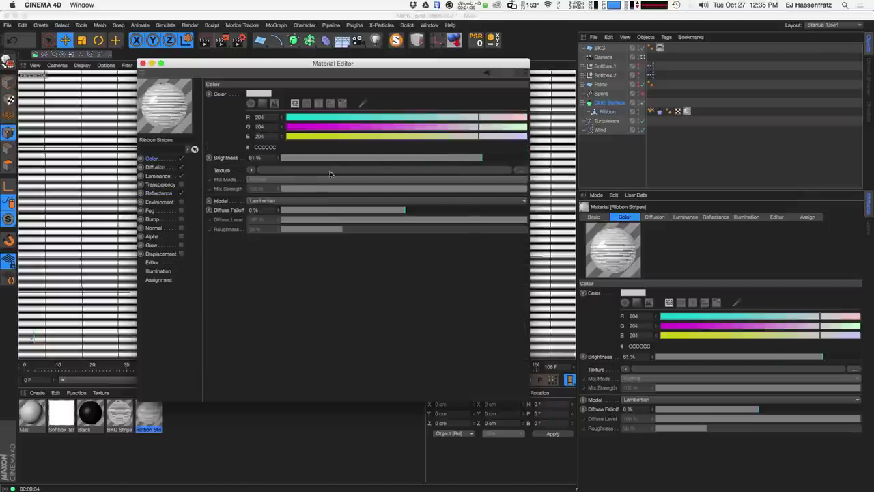
{"action": "left_click", "coordinate": [158, 175]}
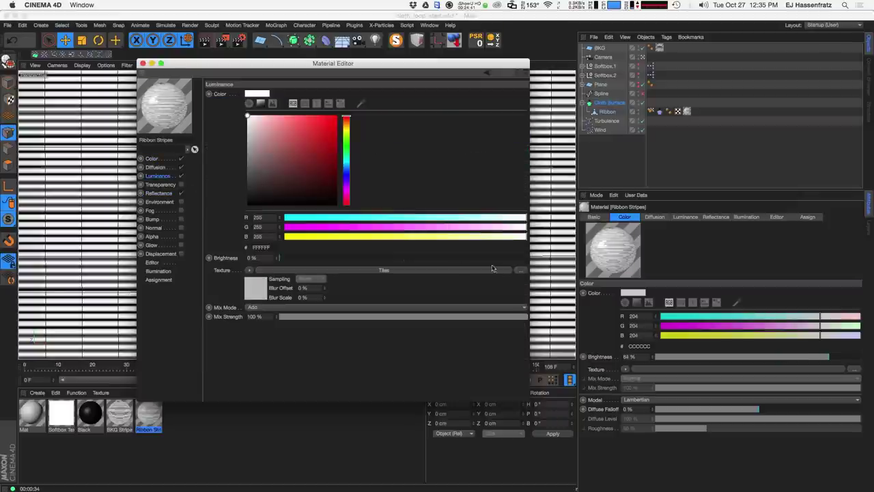
{"action": "left_click", "coordinate": [497, 310]}
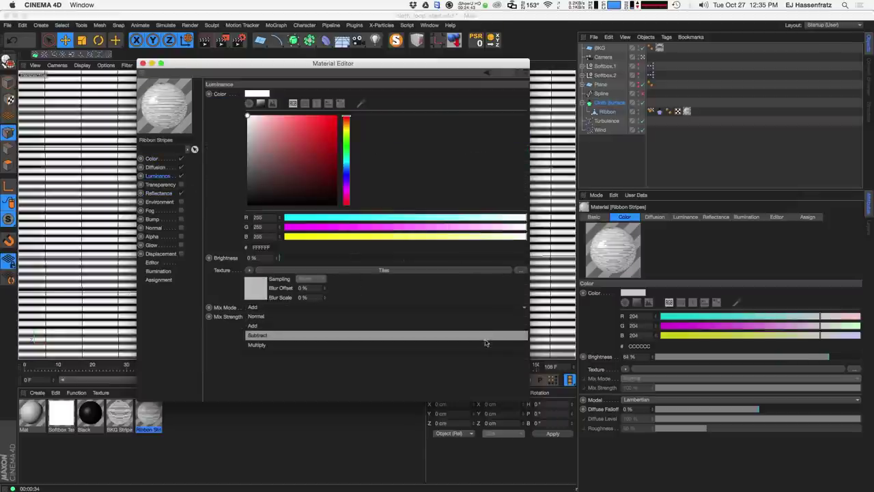
{"action": "left_click", "coordinate": [485, 342]}
{"action": "left_click", "coordinate": [469, 311]}
{"action": "left_click", "coordinate": [478, 327]}
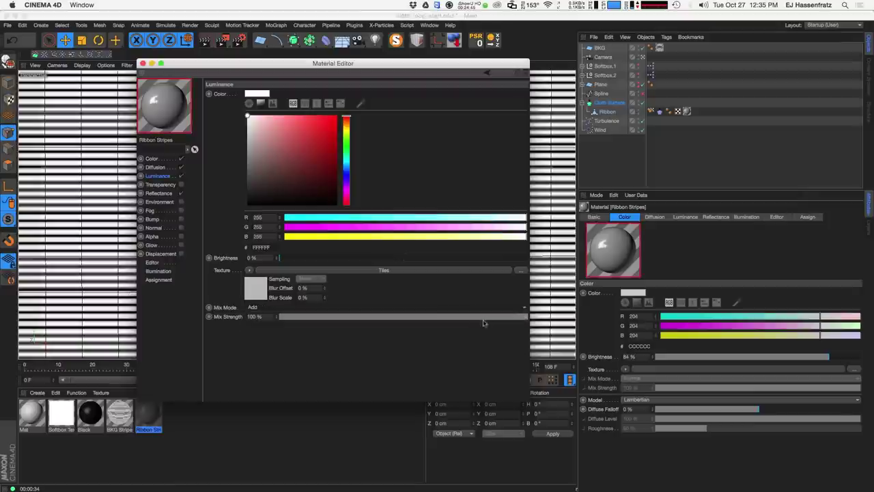
{"action": "left_click", "coordinate": [504, 316]}
{"action": "left_click_drag", "start_coordinate": [504, 320], "coordinate": [496, 321]}
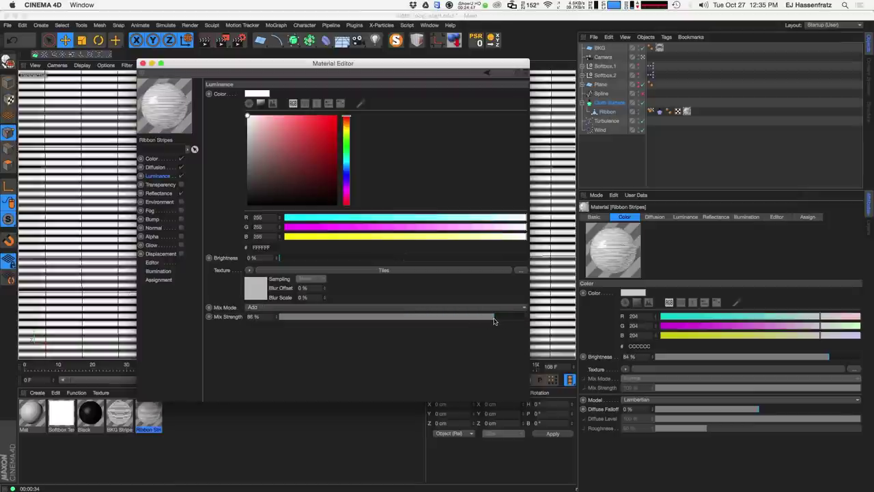
{"action": "left_click", "coordinate": [142, 64]}
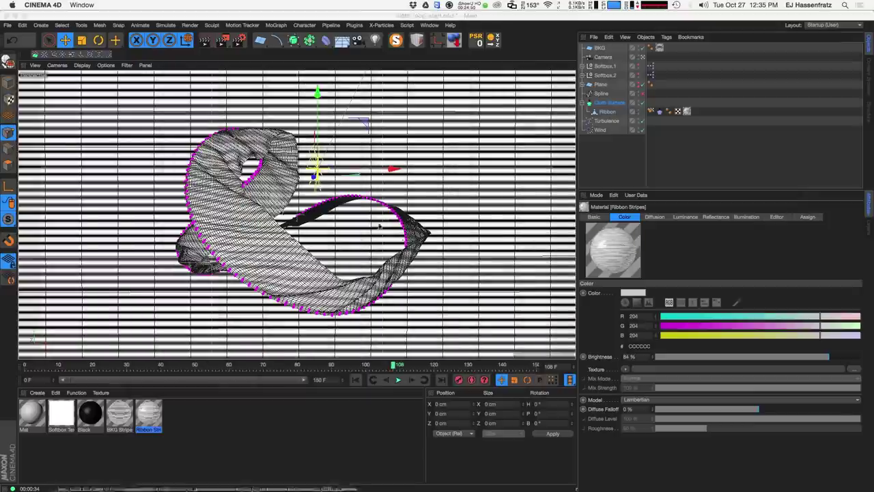
- Soften the Ribbon Stripes specular: narrower width, strength 30% and falloff 2%
{"action": "double_click", "coordinate": [149, 413]}
{"action": "left_click", "coordinate": [167, 168]}
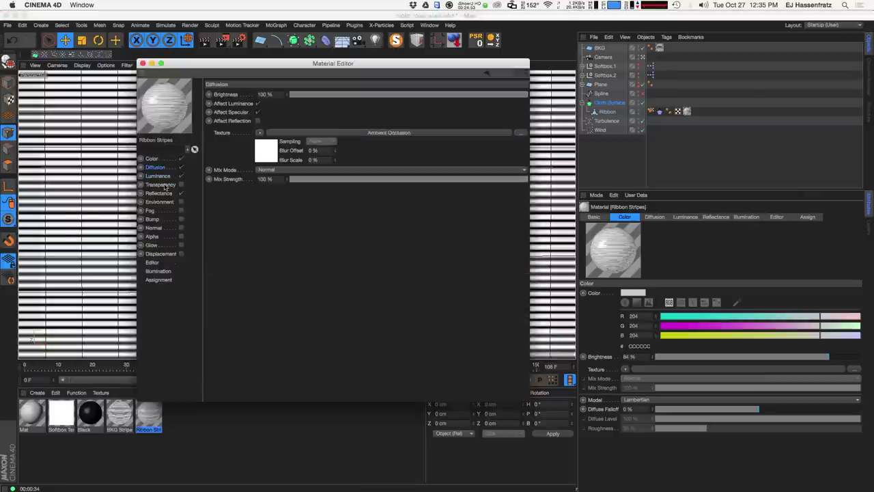
{"action": "left_click", "coordinate": [170, 196]}
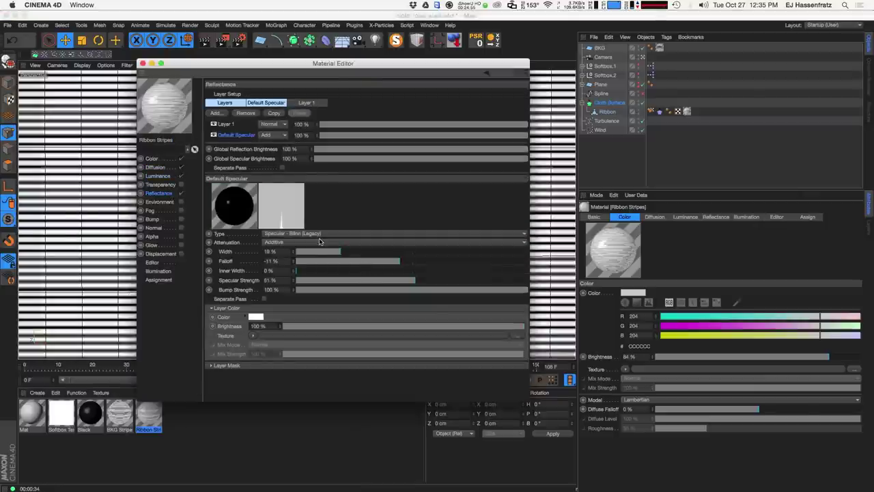
{"action": "mouse_move", "coordinate": [339, 251]}
{"action": "left_mouse_down"}
{"action": "mouse_move", "coordinate": [322, 252]}
{"action": "mouse_move", "coordinate": [425, 262]}
{"action": "mouse_move", "coordinate": [348, 252]}
{"action": "left_mouse_up"}
{"action": "left_click_drag", "start_coordinate": [386, 280], "coordinate": [366, 280]}
{"action": "left_click_drag", "start_coordinate": [453, 262], "coordinate": [398, 280]}
{"action": "left_click", "coordinate": [142, 63]}
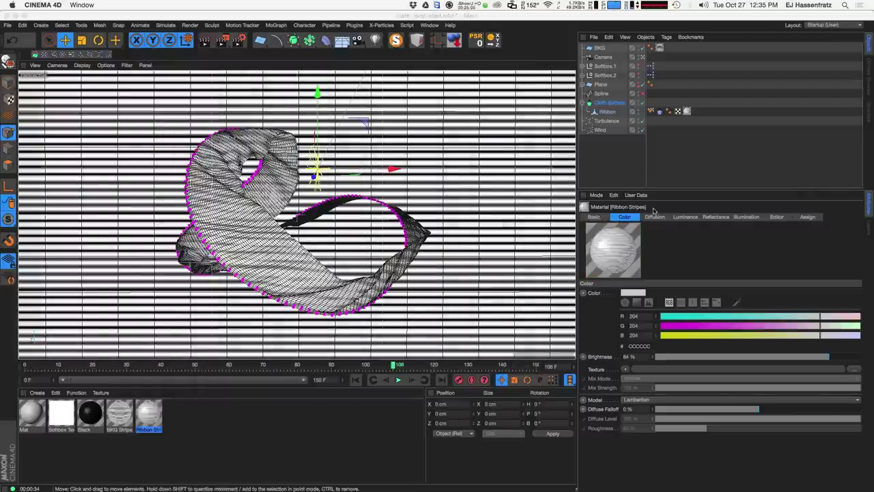
- Play the cloth simulation from the start and check the Cloth Surface object's settings
{"action": "left_click", "coordinate": [679, 172]}
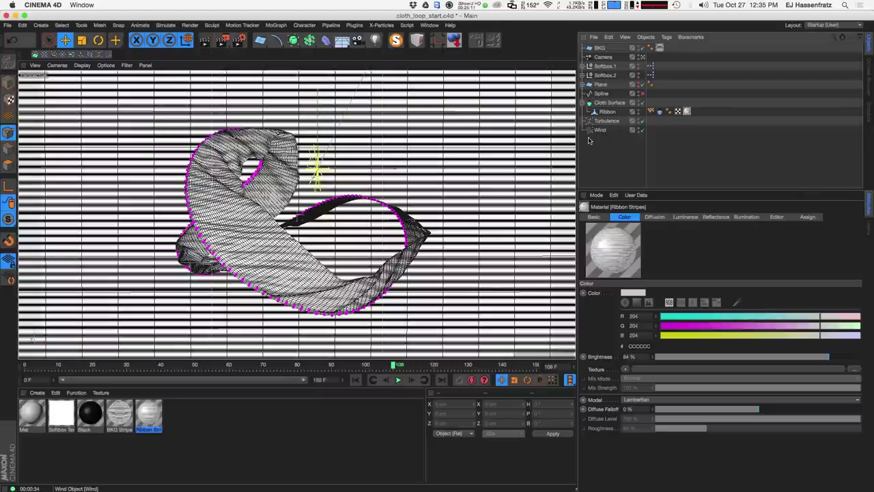
{"action": "left_click", "coordinate": [355, 379]}
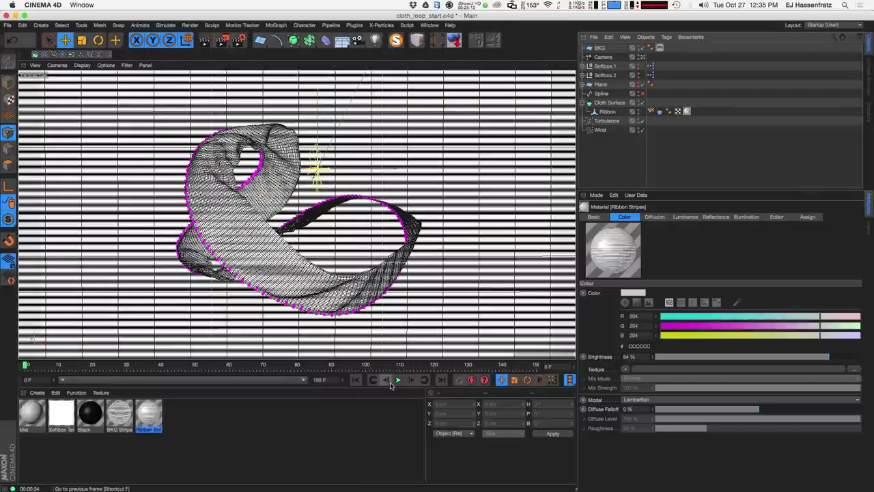
{"action": "left_click", "coordinate": [398, 380]}
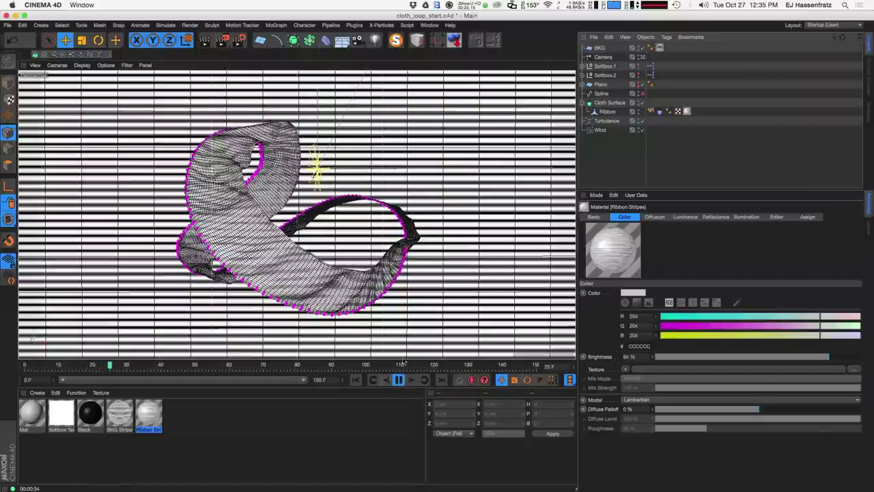
{"action": "left_click", "coordinate": [609, 102]}
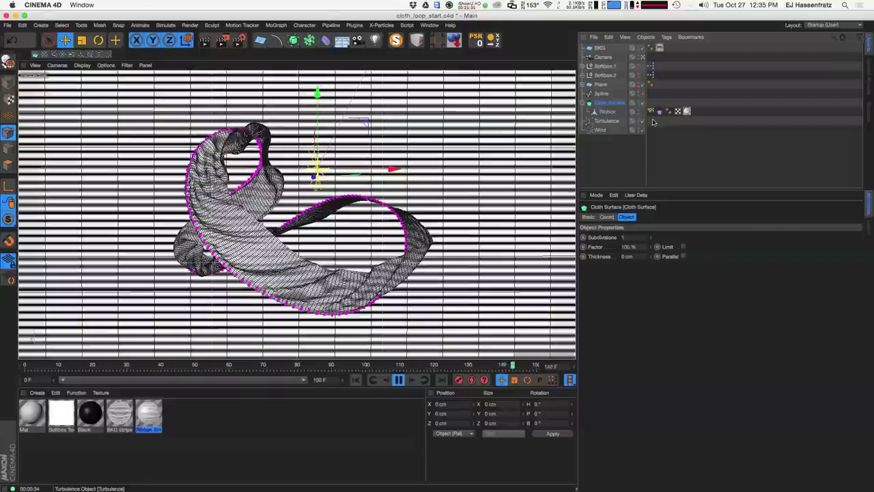
- Inspect the Ribbon's Texture, Cloth and Stick Texture tags, then stop playback and step back to the start
{"action": "left_click", "coordinate": [687, 111]}
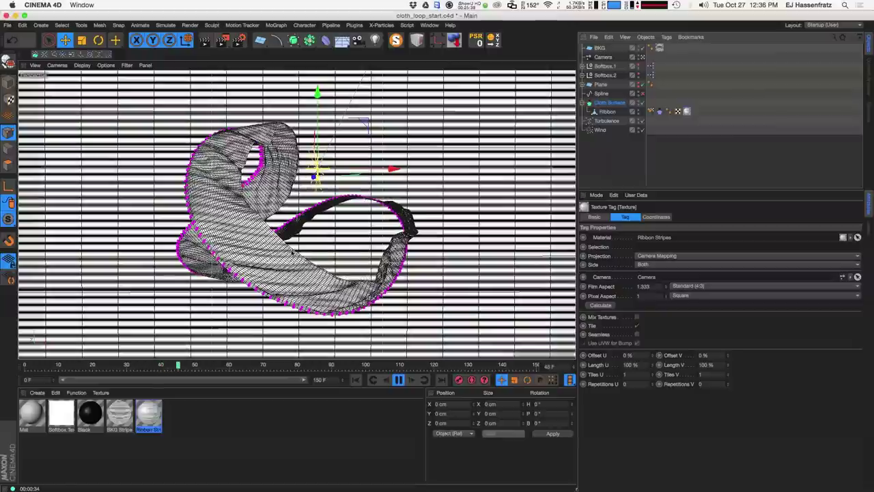
{"action": "left_click", "coordinate": [653, 112]}
{"action": "left_click", "coordinate": [656, 111]}
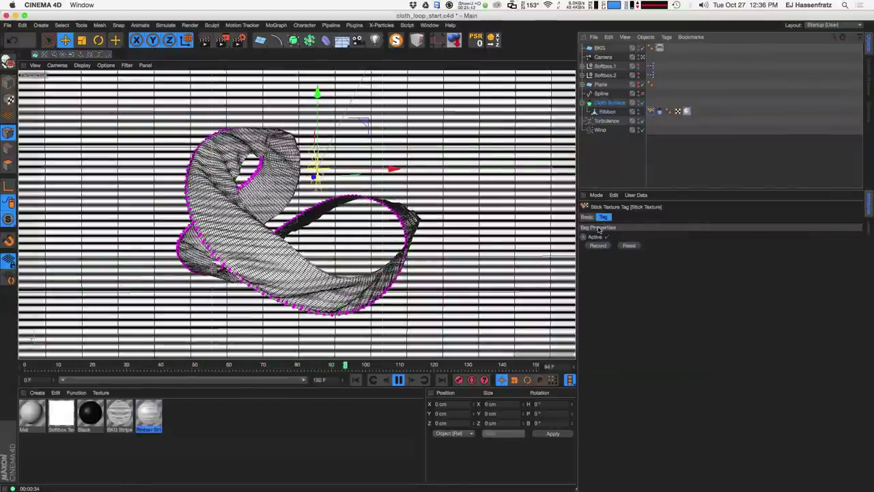
{"action": "left_click", "coordinate": [398, 380]}
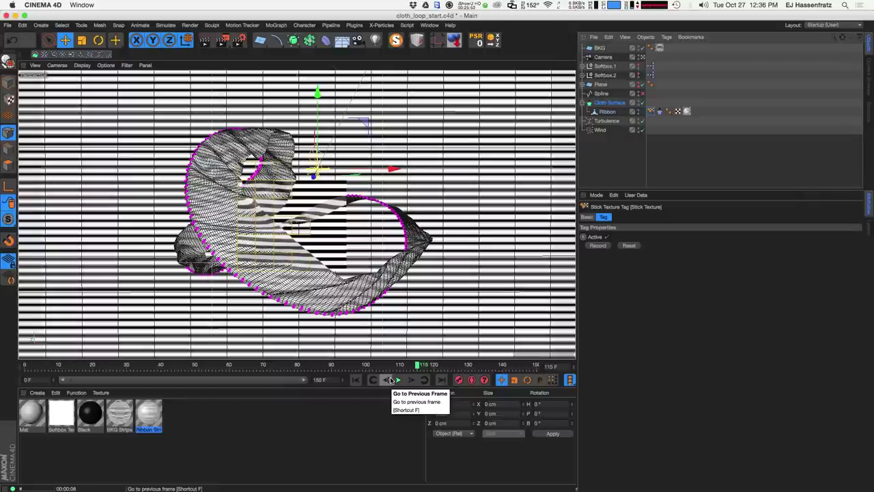
{"action": "left_click", "coordinate": [353, 382]}
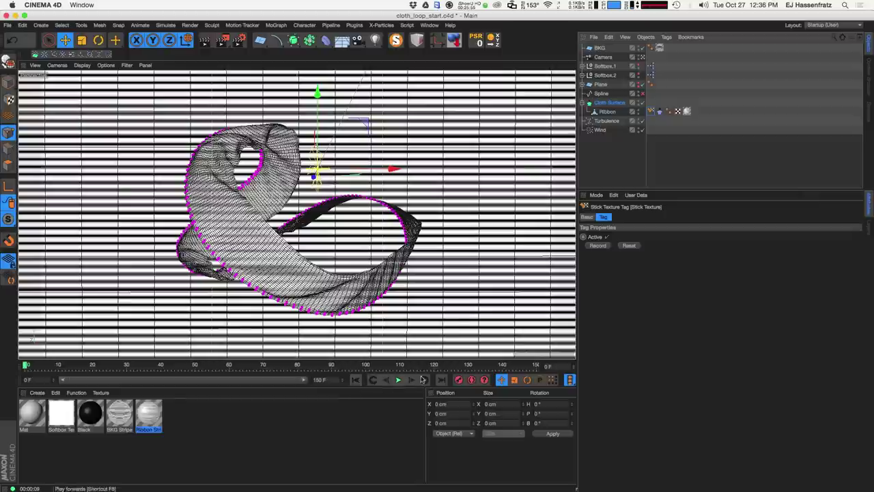
- Calculate the cache from the Ribbon's Cloth tag Cache settings at frame 0
{"action": "left_click", "coordinate": [636, 168]}
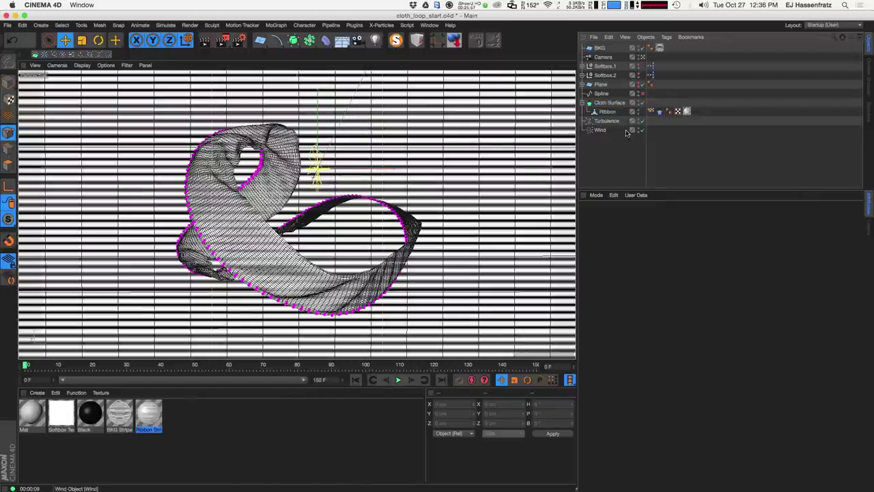
{"action": "left_click", "coordinate": [658, 111]}
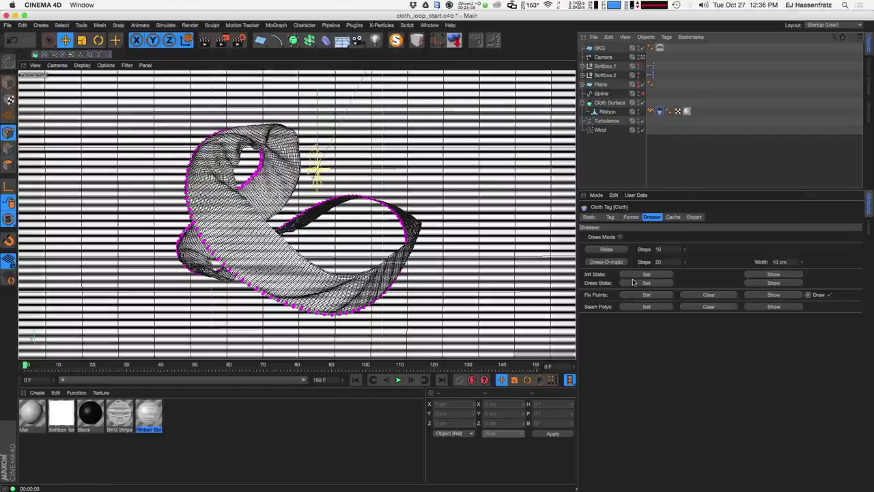
{"action": "left_click", "coordinate": [694, 217]}
{"action": "left_click", "coordinate": [673, 217]}
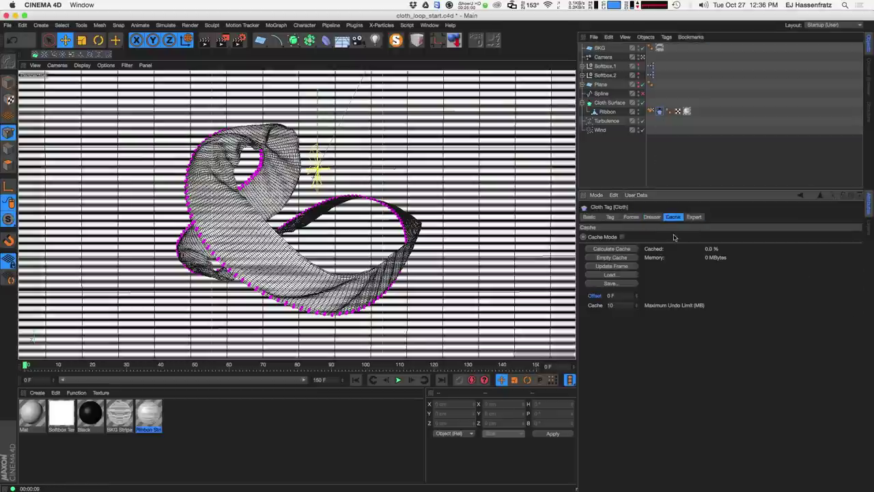
{"action": "left_click", "coordinate": [612, 249]}
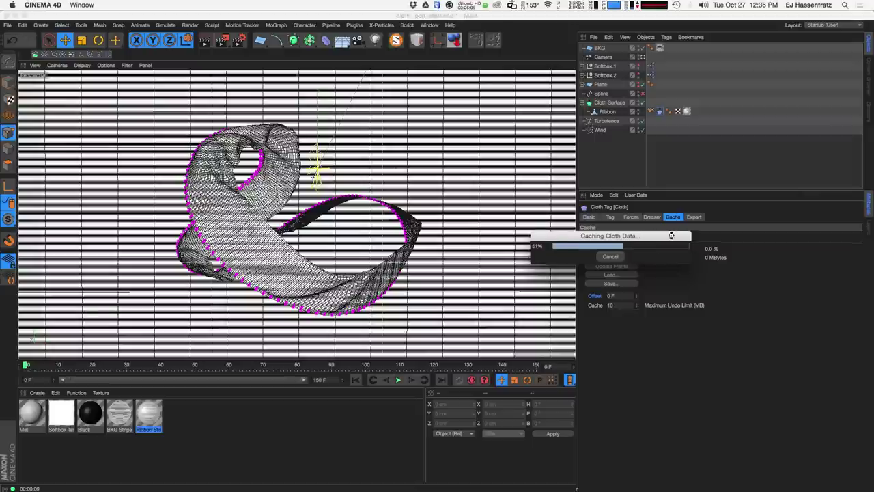
{"action": "left_click_drag", "start_coordinate": [641, 235], "coordinate": [613, 298]}
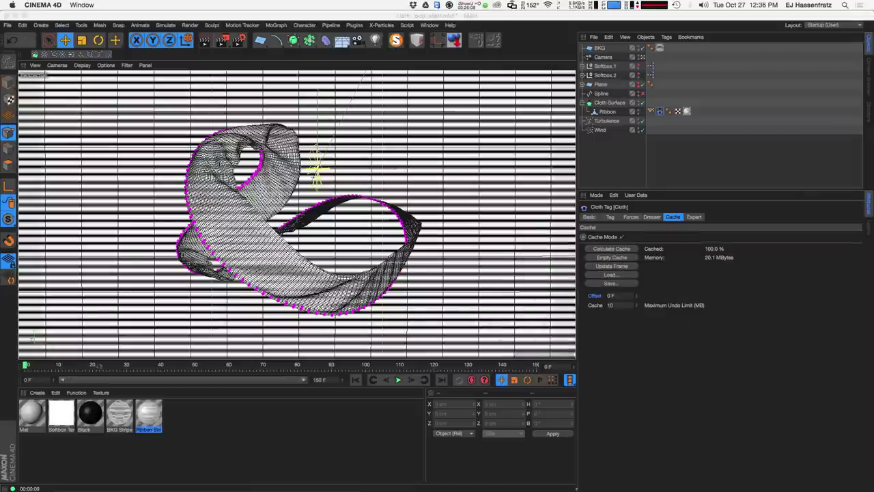
- Scrub to about frame 100 and play back the fully cached cloth animation
{"action": "left_click_drag", "start_coordinate": [65, 362], "coordinate": [25, 365]}
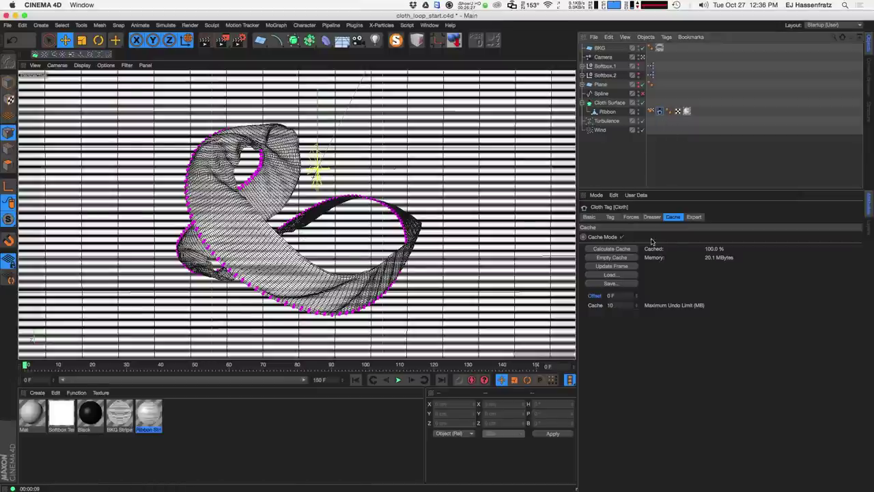
{"action": "left_click", "coordinate": [651, 217]}
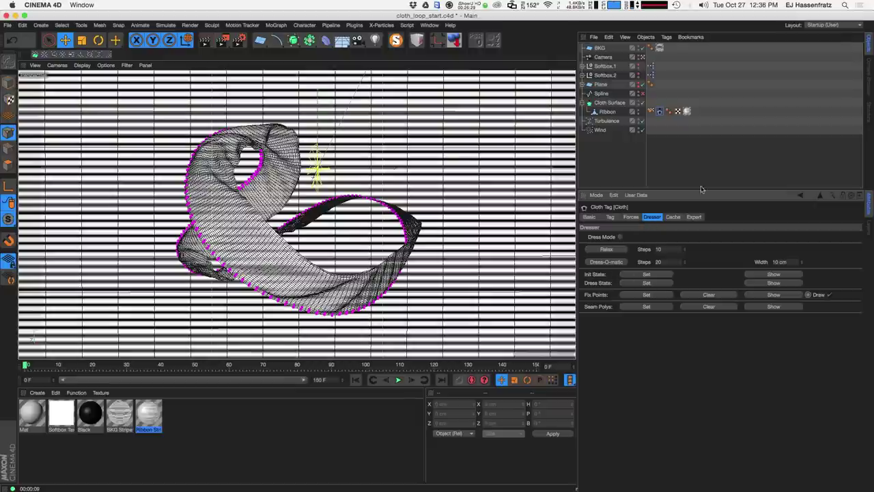
{"action": "left_click", "coordinate": [720, 169]}
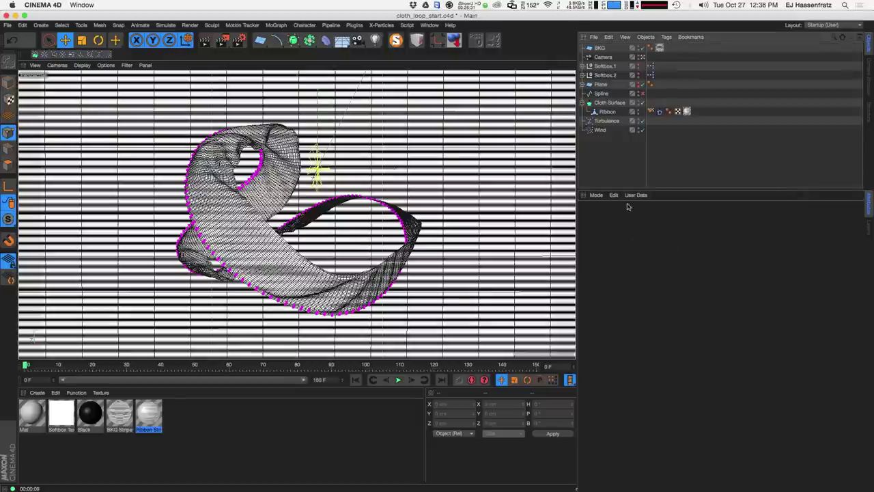
{"action": "left_click", "coordinate": [398, 380]}
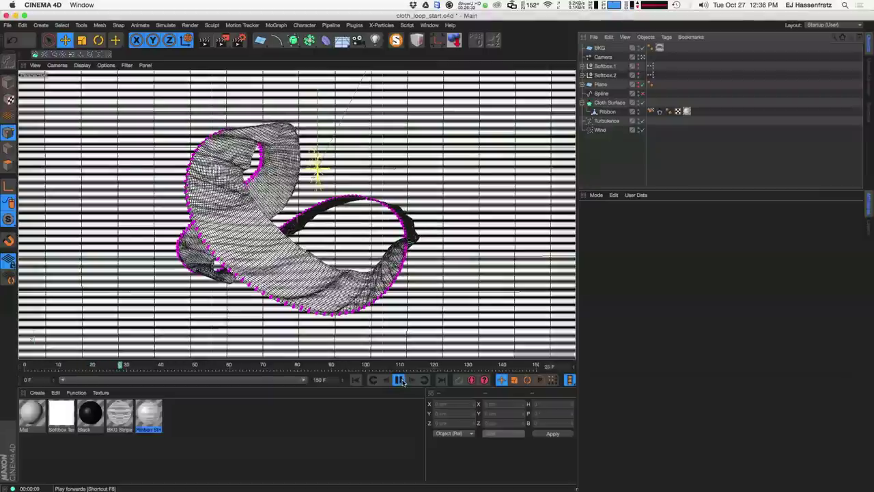
{"action": "left_click", "coordinate": [399, 379]}
- Rename the two Ribbon objects to Ribbon.1 and Ribbon.2
{"action": "left_click", "coordinate": [355, 380]}
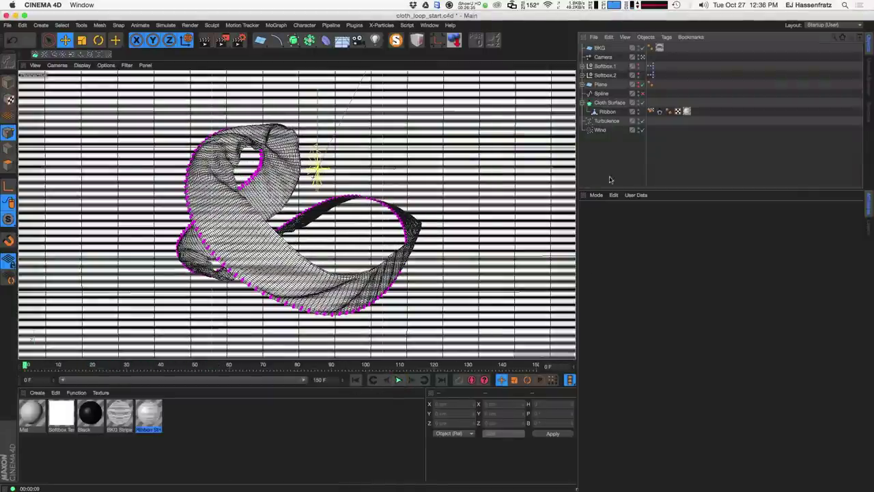
{"action": "left_click_drag", "start_coordinate": [607, 111], "coordinate": [614, 124]}
{"action": "key", "text": "Right"}
{"action": "type", "text": ".1"}
{"action": "key", "text": "Return"}
{"action": "double_click", "coordinate": [615, 130]}
{"action": "key", "text": "Right"}
{"action": "type", "text": ".2"}
{"action": "key", "text": "Return"}
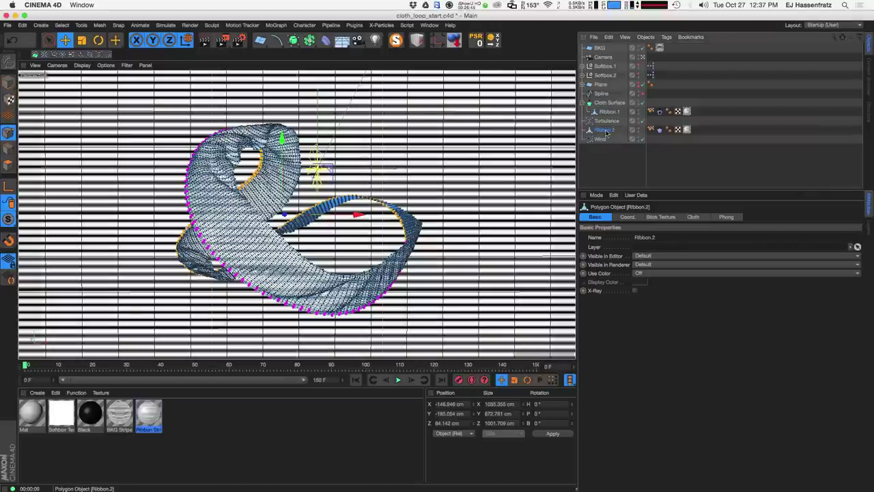
- Calculate the cloth cache on Ribbon.2's Cloth tag and play the cached result
{"action": "left_click", "coordinate": [659, 129]}
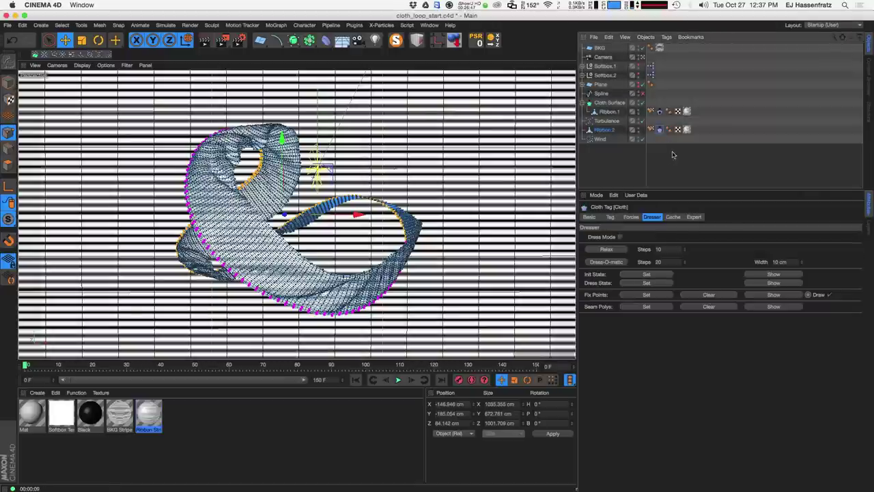
{"action": "left_click", "coordinate": [680, 217]}
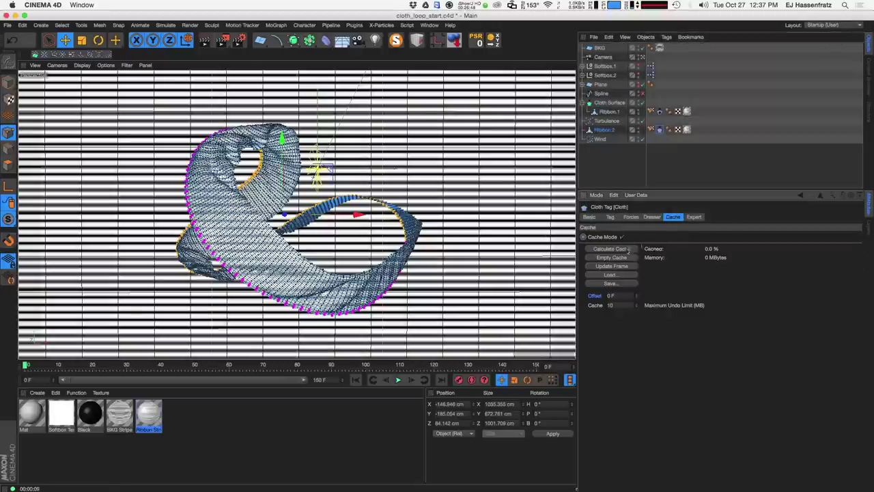
{"action": "left_click", "coordinate": [628, 250]}
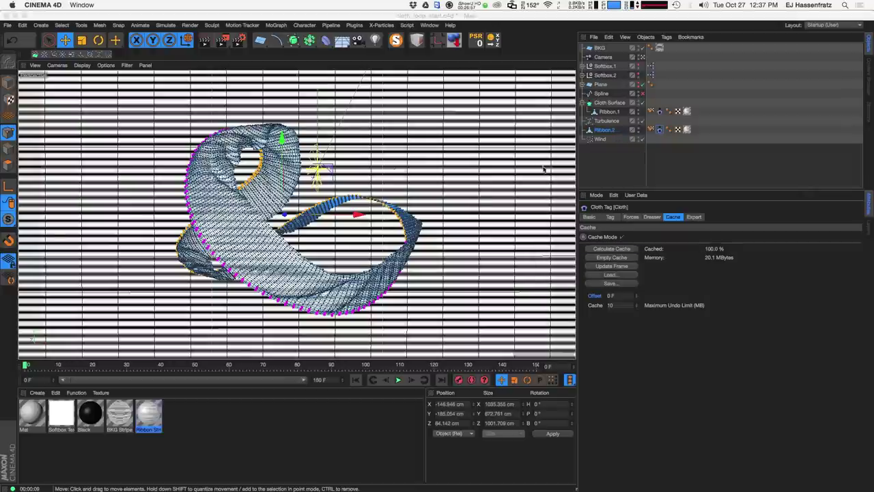
{"action": "key", "text": "F8"}
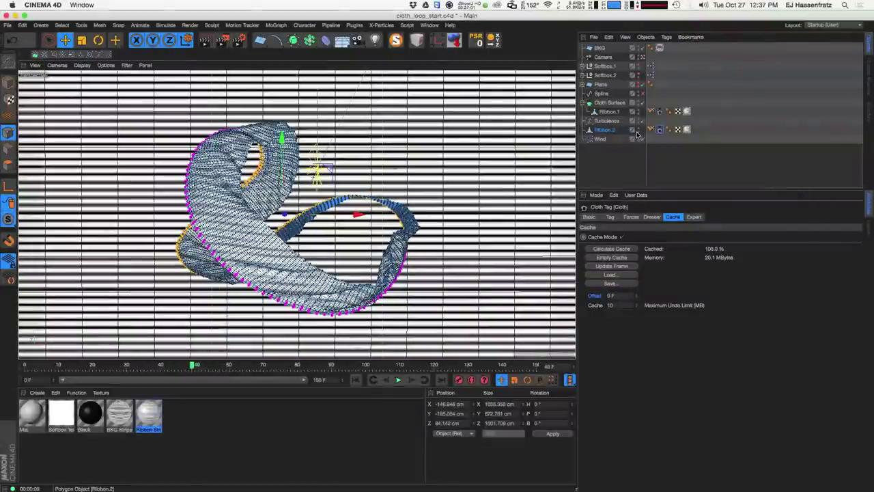
{"action": "left_click", "coordinate": [637, 154]}
- Add a Pose Morph tag to Ribbon.1 with Points enabled and Pose.0 active
{"action": "left_click", "coordinate": [609, 111]}
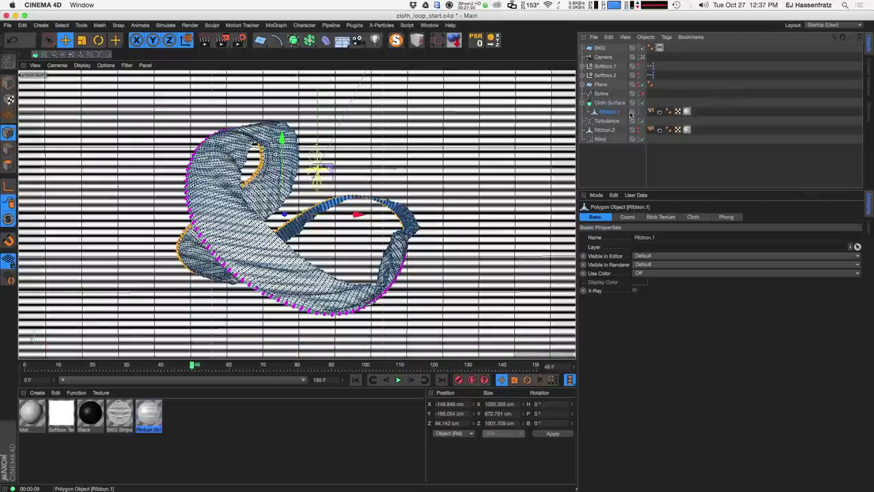
{"action": "right_click", "coordinate": [615, 114]}
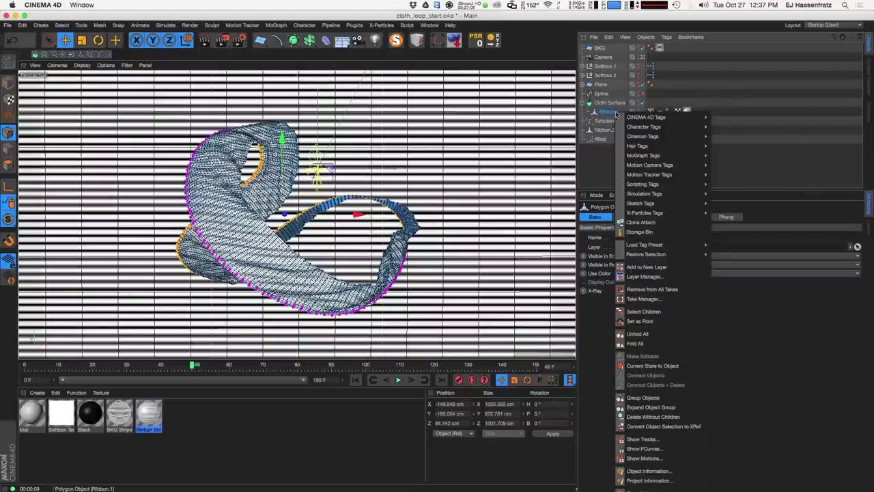
{"action": "mouse_move", "coordinate": [613, 115]}
{"action": "mouse_move", "coordinate": [678, 131]}
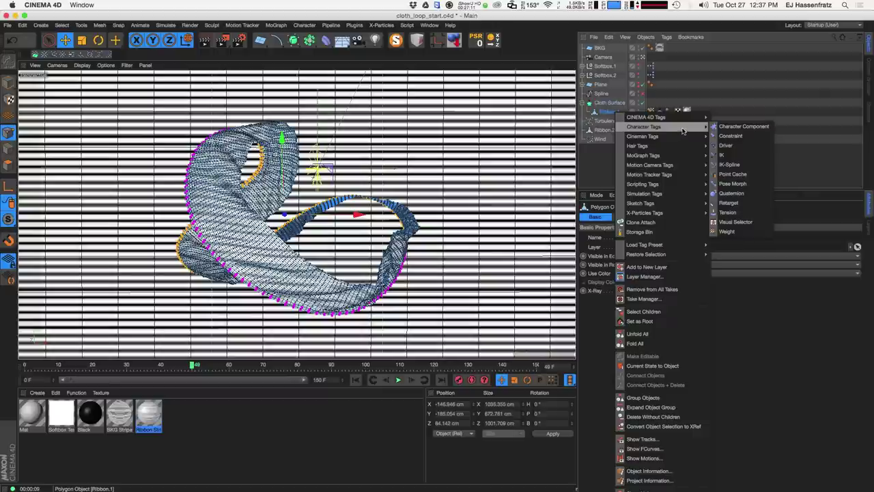
{"action": "left_click", "coordinate": [734, 184]}
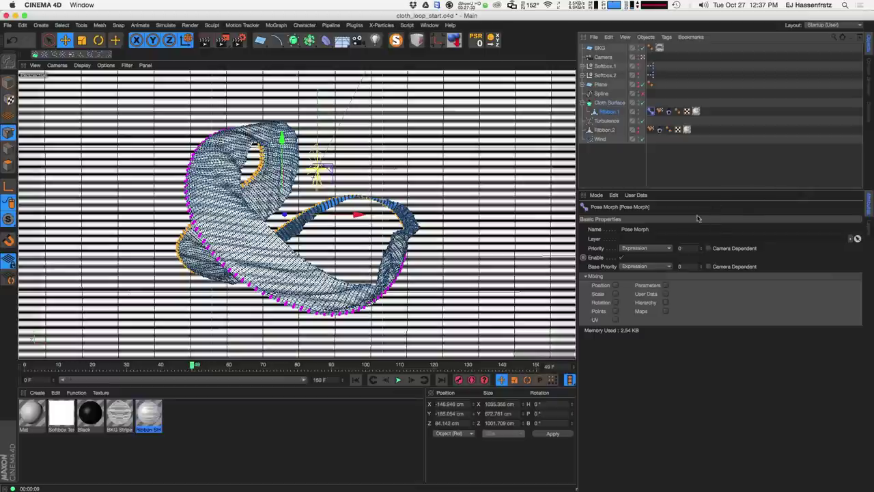
{"action": "left_click", "coordinate": [615, 312]}
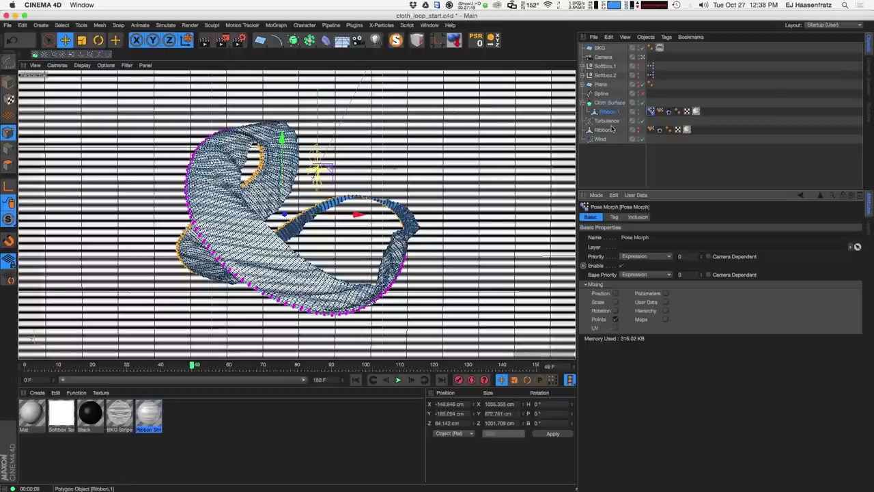
{"action": "left_click", "coordinate": [636, 216]}
{"action": "left_click", "coordinate": [615, 217]}
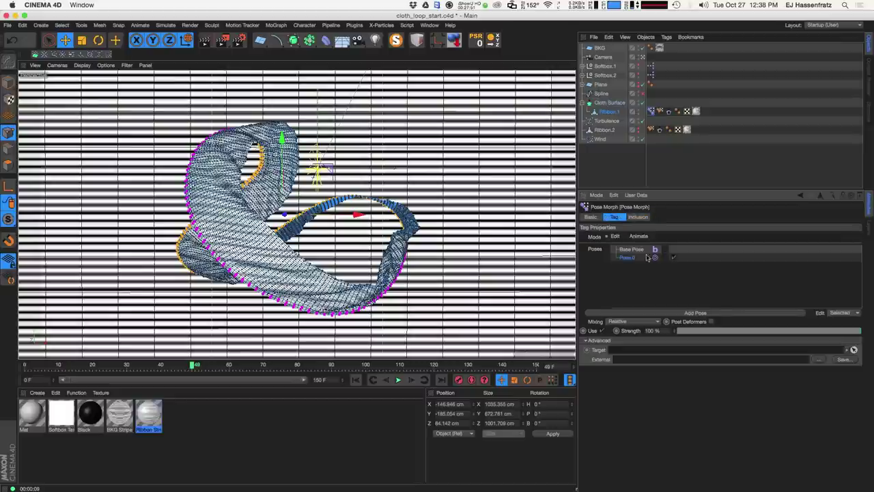
{"action": "left_click", "coordinate": [629, 256]}
- Hide Ribbon.1 in the viewport and make Ribbon.2 visible
{"action": "left_click", "coordinate": [605, 130]}
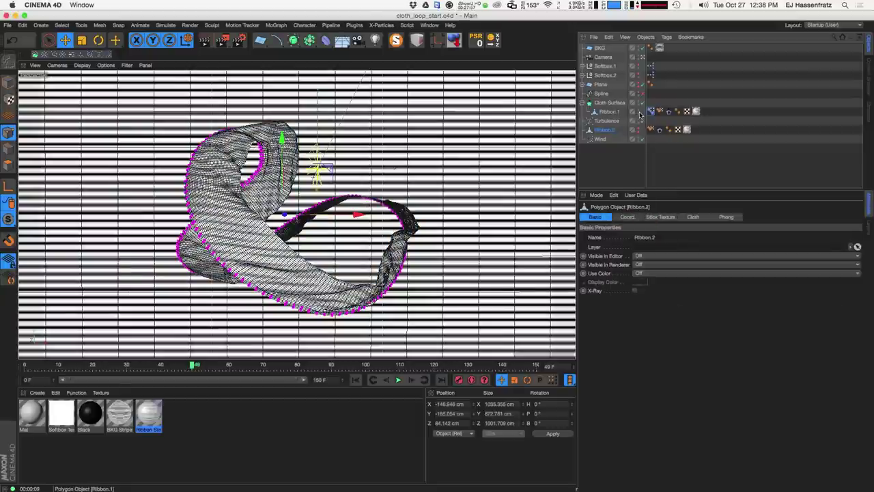
{"action": "left_click", "coordinate": [637, 111]}
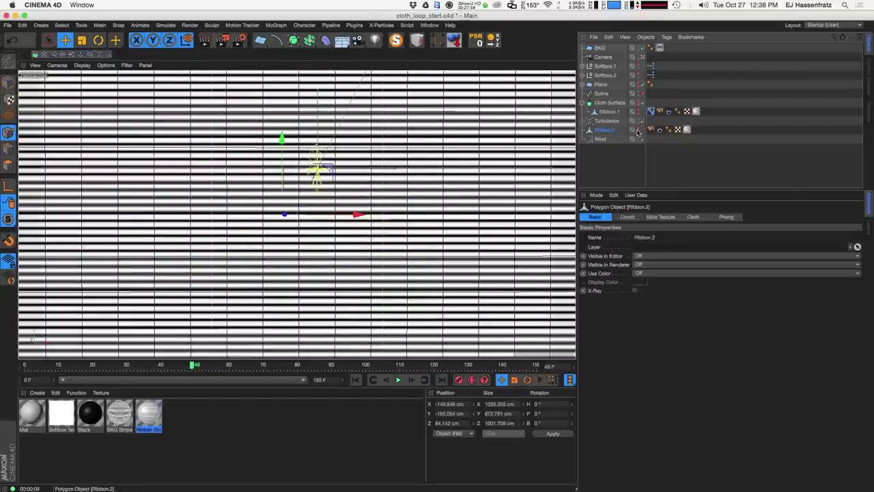
{"action": "left_click", "coordinate": [637, 129]}
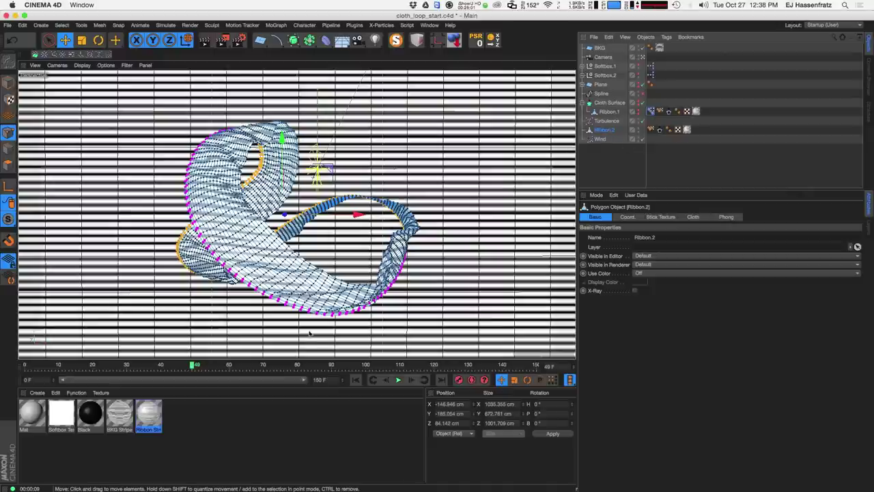
- Scrub the early frames, then reset Ribbon.2's cloth cache Offset to 0 F
{"action": "left_click_drag", "start_coordinate": [258, 365], "coordinate": [24, 365]}
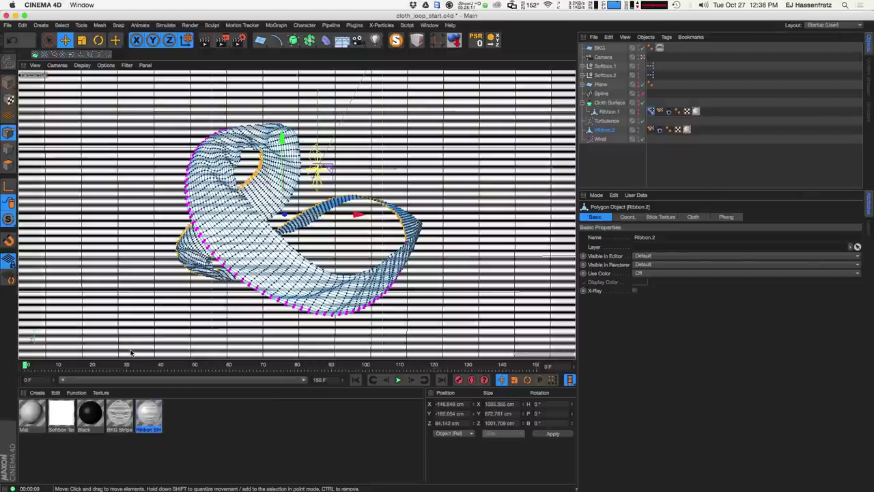
{"action": "mouse_move", "coordinate": [23, 363]}
{"action": "left_mouse_down"}
{"action": "mouse_move", "coordinate": [486, 364]}
{"action": "mouse_move", "coordinate": [25, 366]}
{"action": "left_mouse_up"}
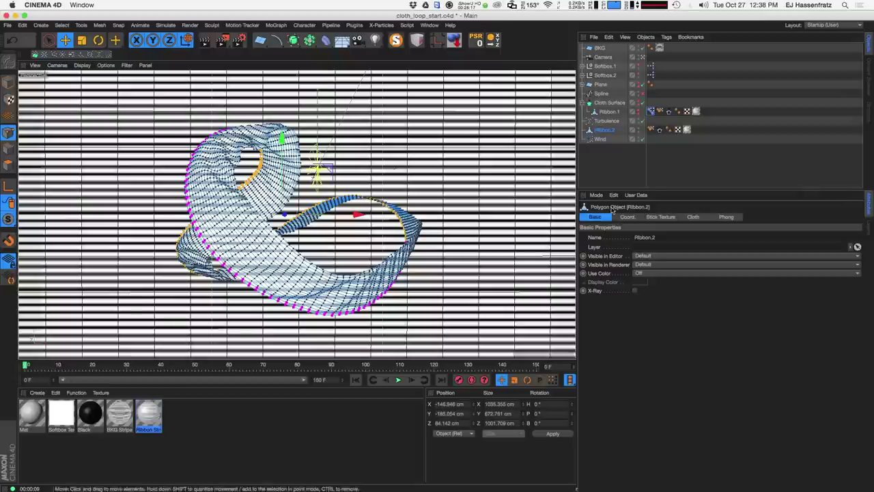
{"action": "left_click", "coordinate": [660, 129]}
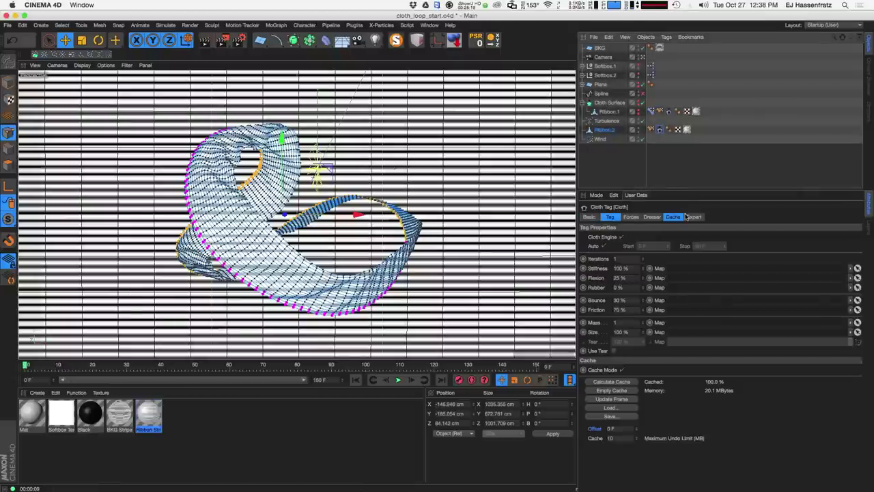
{"action": "left_click", "coordinate": [674, 217]}
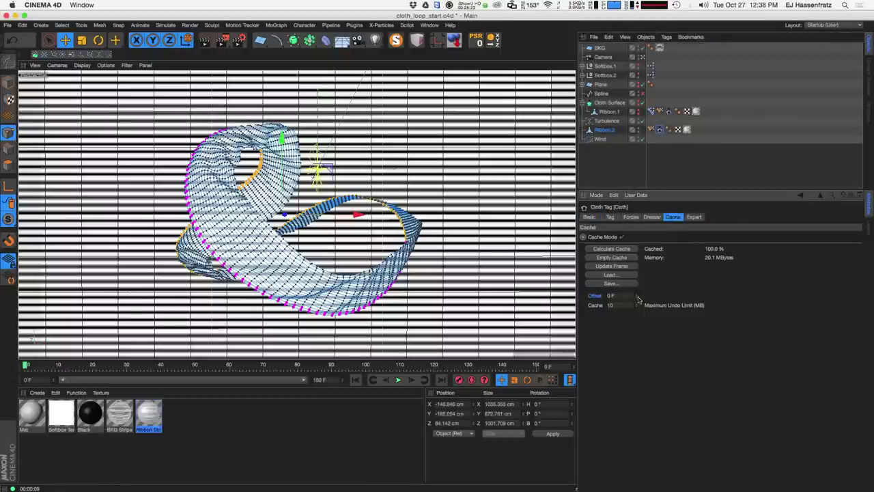
{"action": "left_click_drag", "start_coordinate": [635, 298], "coordinate": [634, 292]}
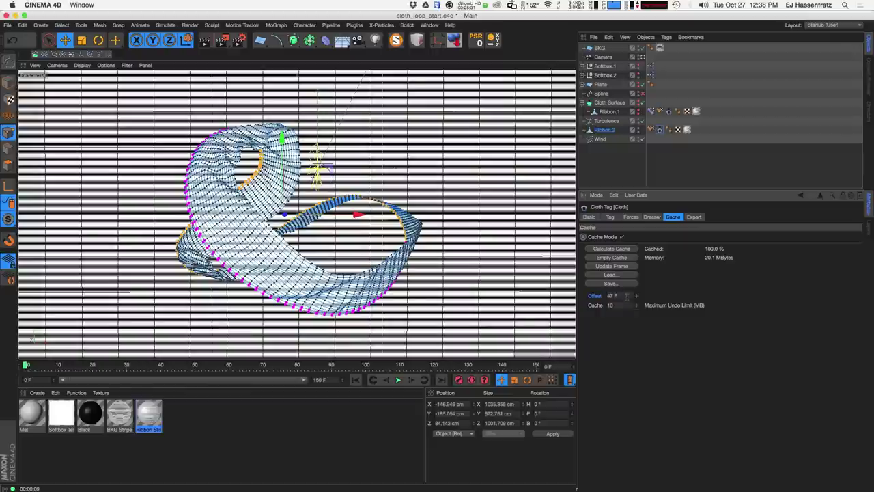
{"action": "type", "text": "0"}
{"action": "key", "text": "Return"}
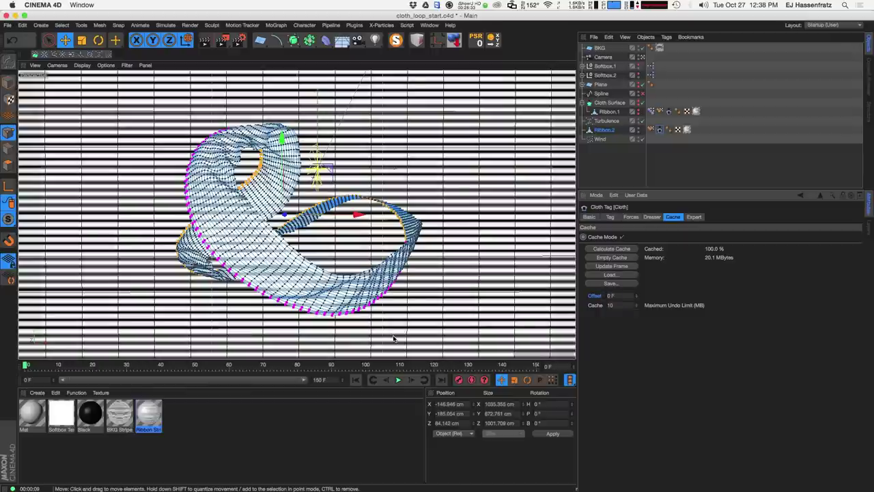
- Set the cache Offset to 160 F and scrub through to frame 150 to check it
{"action": "mouse_move", "coordinate": [25, 370]}
{"action": "left_mouse_down"}
{"action": "mouse_move", "coordinate": [137, 369]}
{"action": "mouse_move", "coordinate": [25, 370]}
{"action": "left_mouse_up"}
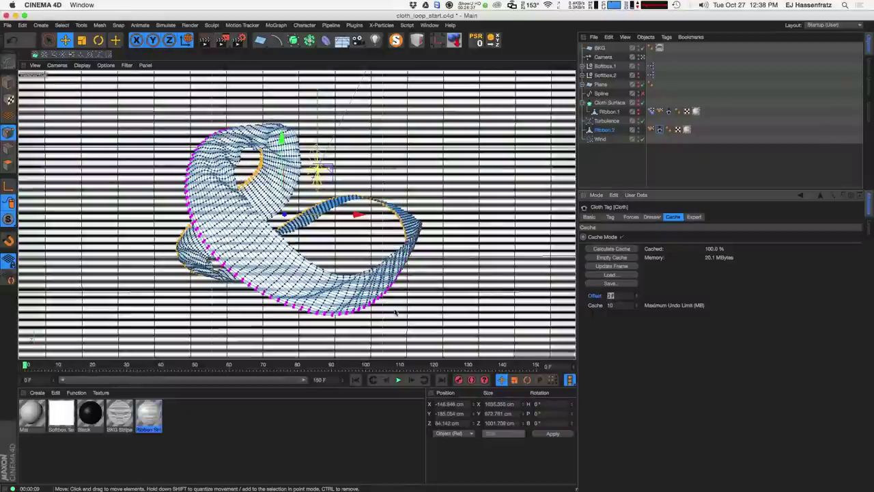
{"action": "left_click_drag", "start_coordinate": [27, 368], "coordinate": [107, 371]}
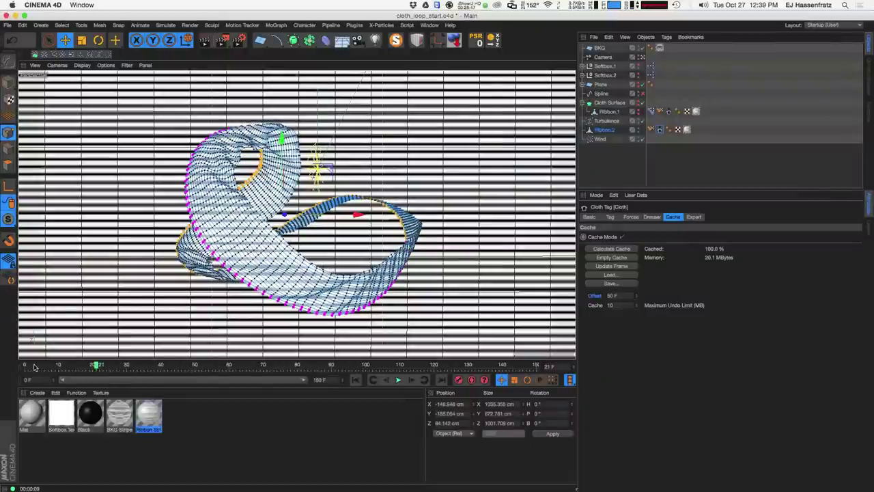
{"action": "left_click", "coordinate": [191, 366]}
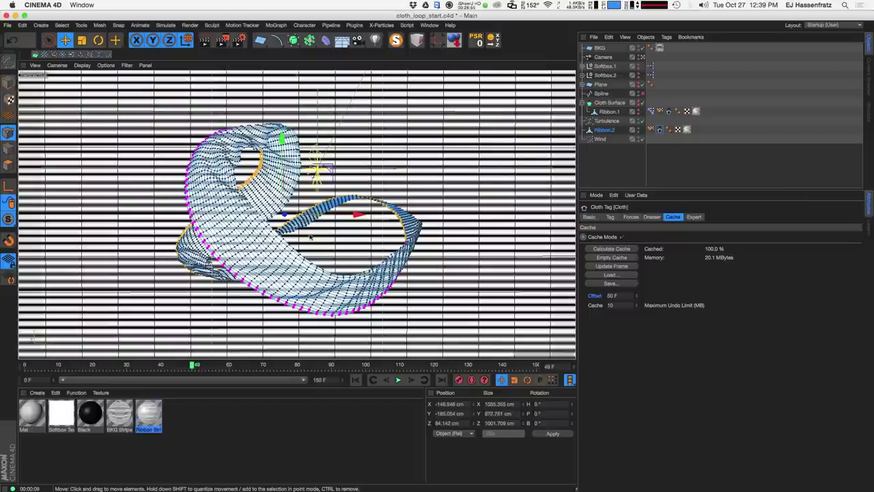
{"action": "left_click", "coordinate": [611, 295]}
{"action": "type", "text": "10"}
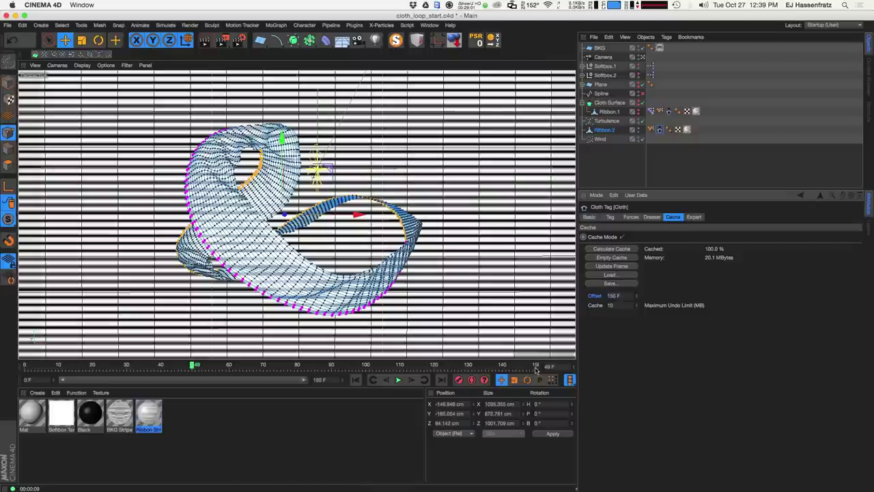
{"action": "left_click_drag", "start_coordinate": [241, 372], "coordinate": [543, 367]}
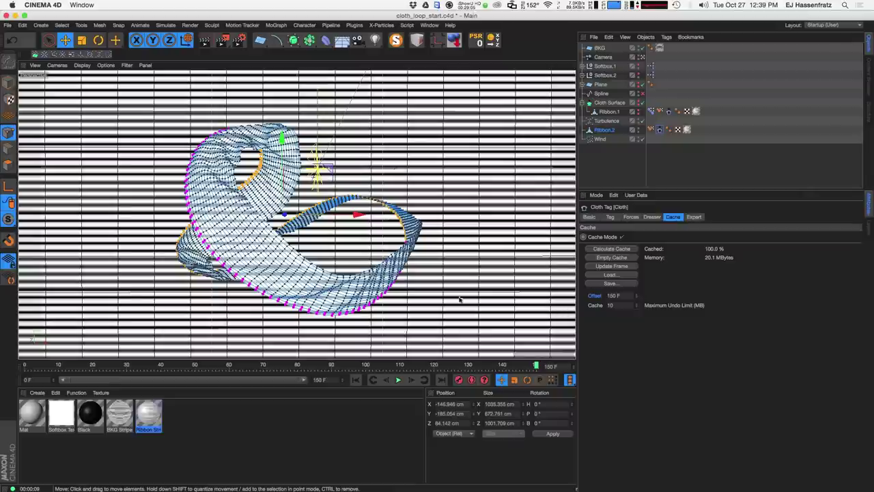
{"action": "left_click", "coordinate": [356, 380]}
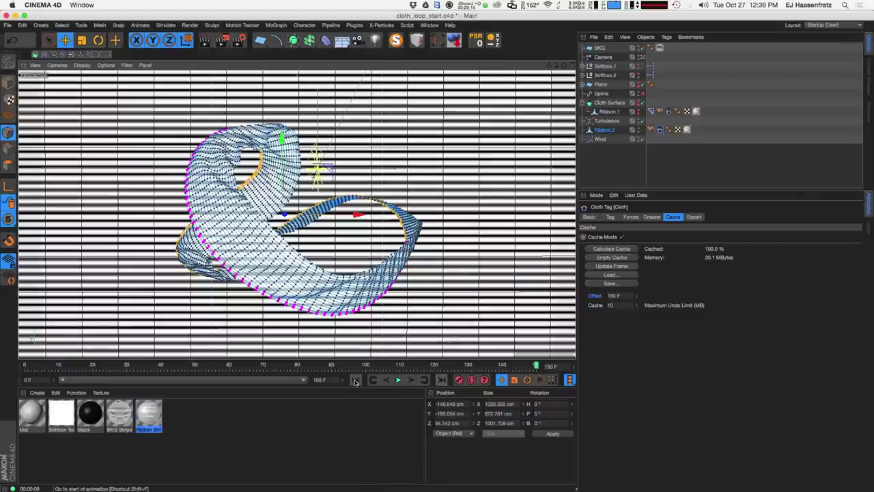
{"action": "left_click", "coordinate": [441, 379]}
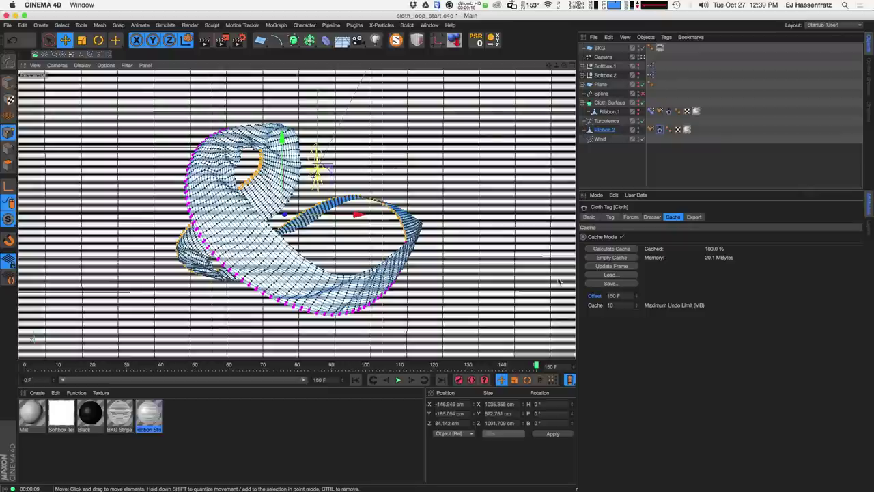
- Set Ribbon.2's Visible in Editor and Renderer to Off
{"action": "left_click", "coordinate": [611, 113]}
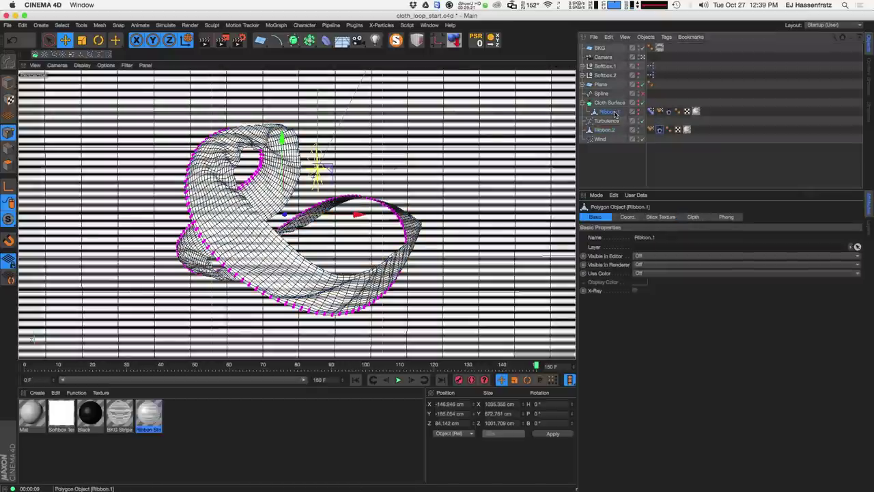
{"action": "left_click", "coordinate": [661, 130]}
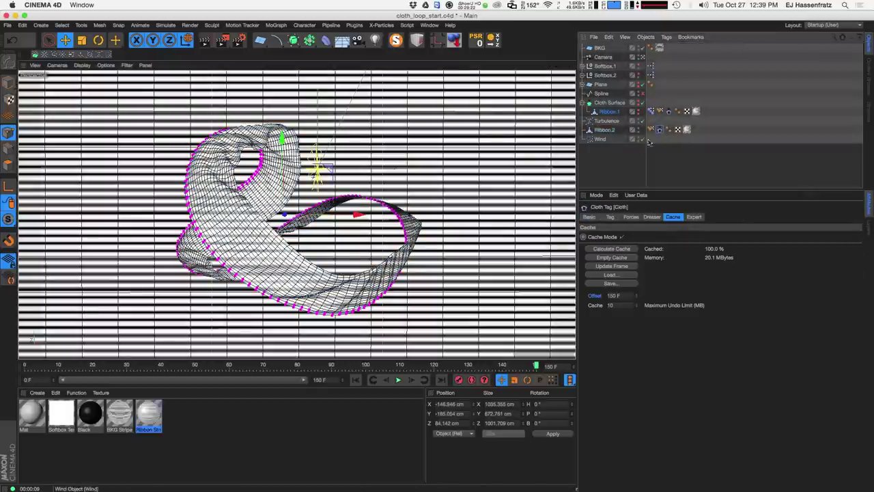
{"action": "left_click", "coordinate": [612, 131]}
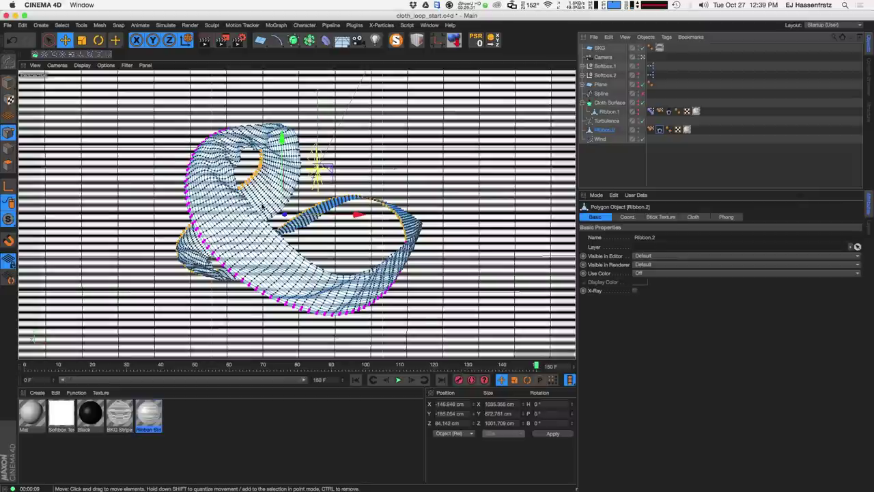
{"action": "left_click", "coordinate": [633, 129], "text": "ctrl"}
{"action": "left_click", "coordinate": [633, 102]}
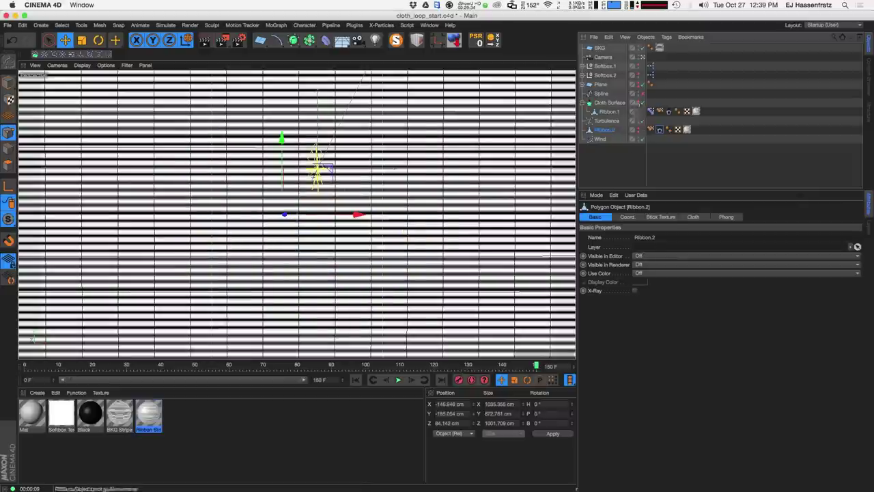
- Play Ribbon.1's cached cloth from frame 0, then open its Pose Morph tag
{"action": "left_click", "coordinate": [611, 112]}
{"action": "left_click", "coordinate": [355, 379]}
{"action": "left_click", "coordinate": [396, 380]}
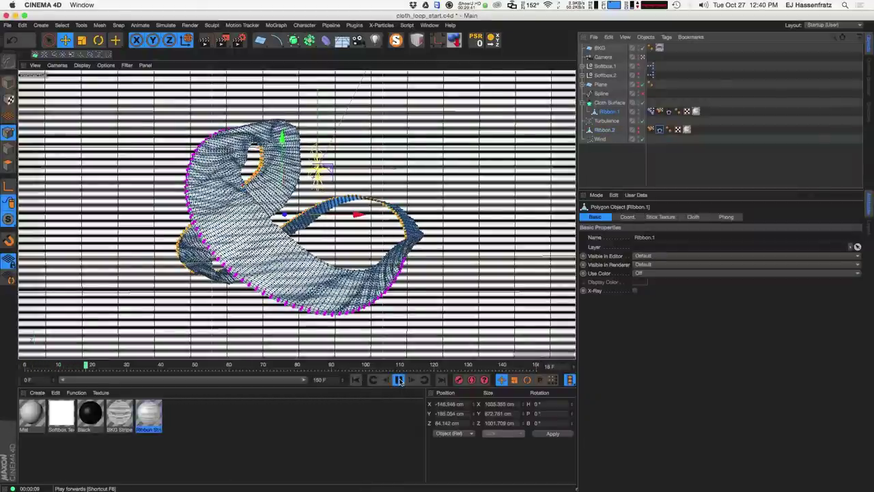
{"action": "left_click", "coordinate": [669, 111]}
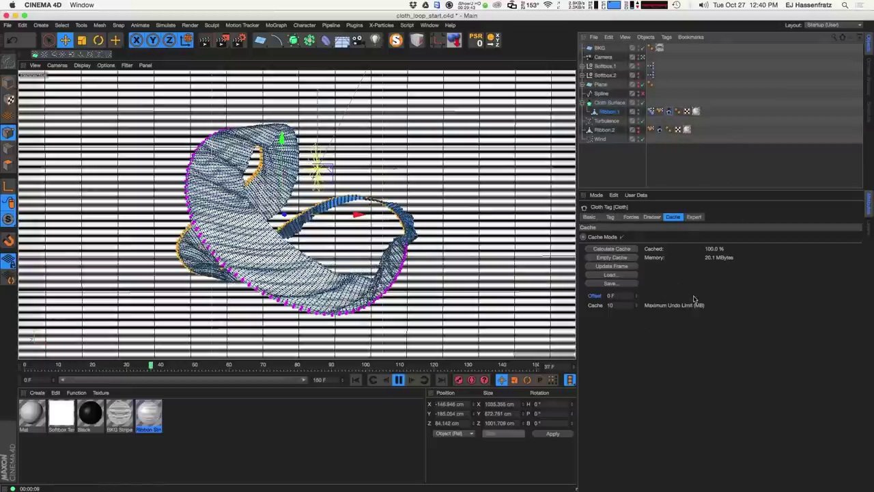
{"action": "left_click", "coordinate": [398, 381]}
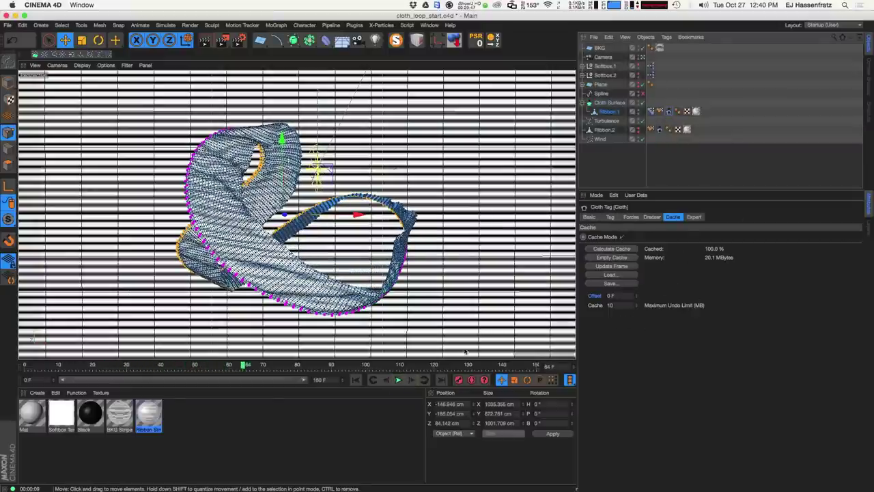
{"action": "left_click", "coordinate": [651, 111]}
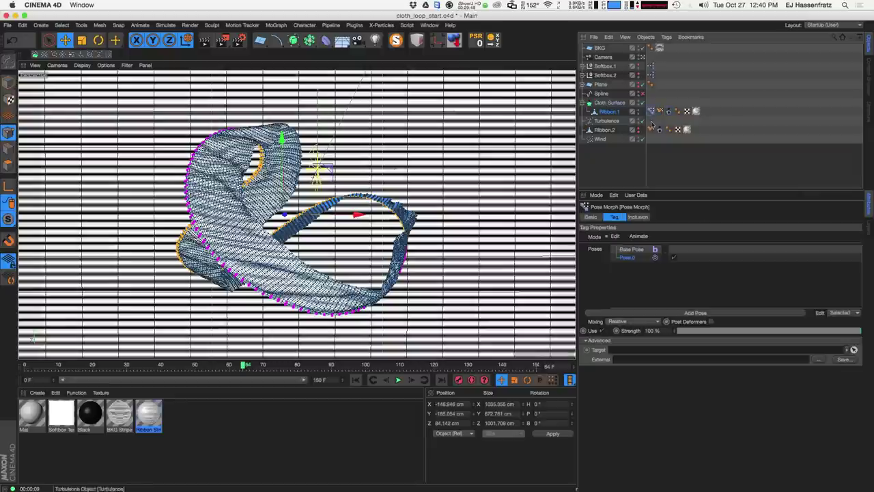
- Drag Ribbon.1 into the Base Pose Target field, then reselect the Pose Morph tag and Pose.0
{"action": "left_click", "coordinate": [626, 249]}
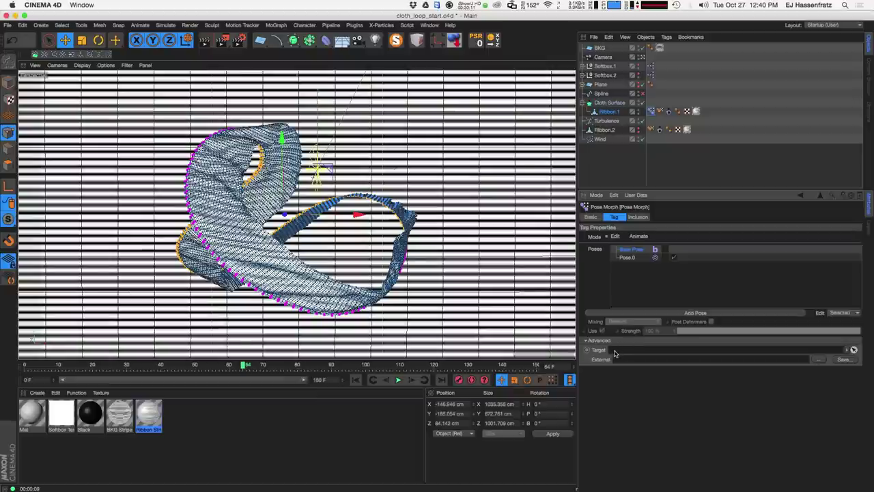
{"action": "left_click_drag", "start_coordinate": [615, 112], "coordinate": [628, 349]}
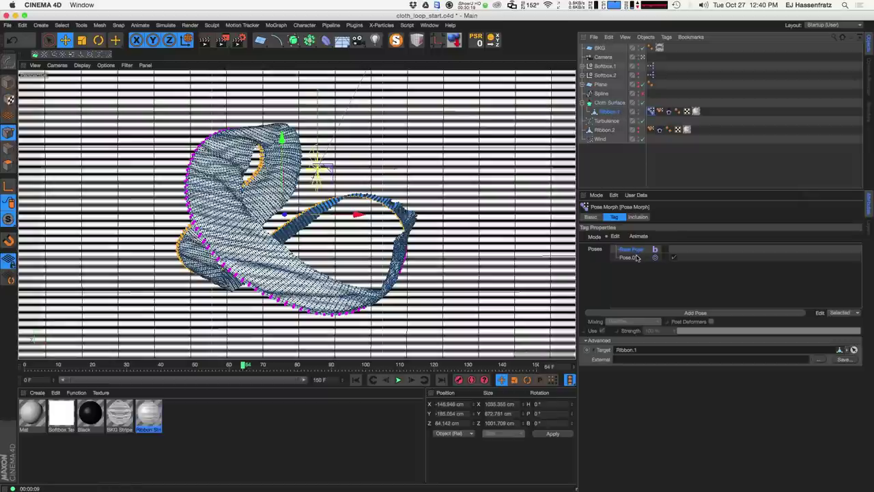
{"action": "left_click", "coordinate": [604, 130]}
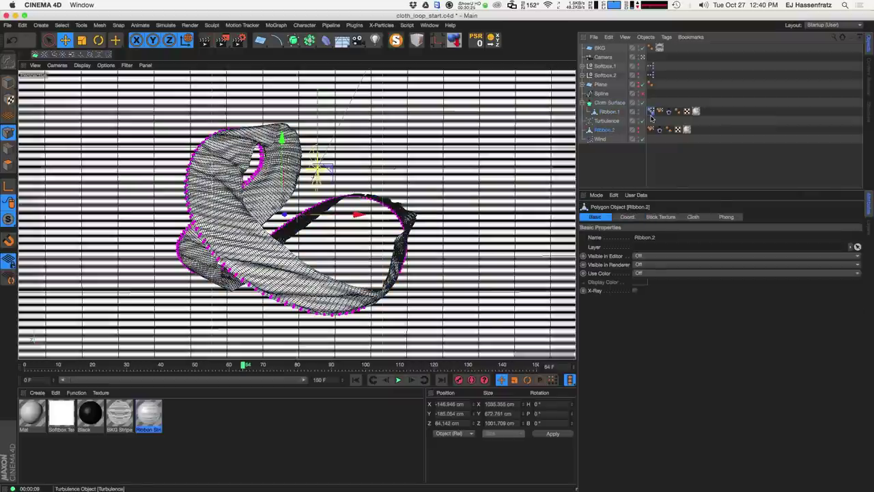
{"action": "left_click", "coordinate": [607, 112]}
{"action": "left_click", "coordinate": [651, 110]}
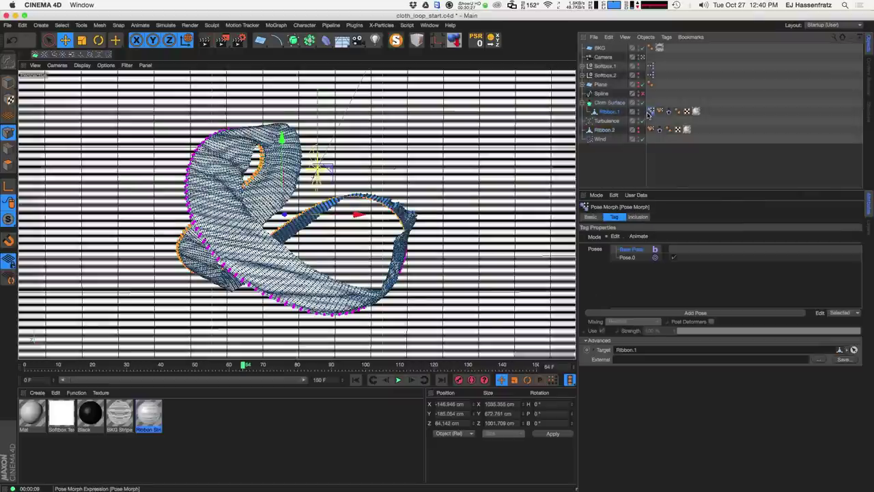
{"action": "left_click_drag", "start_coordinate": [608, 130], "coordinate": [651, 111]}
{"action": "left_click", "coordinate": [628, 258]}
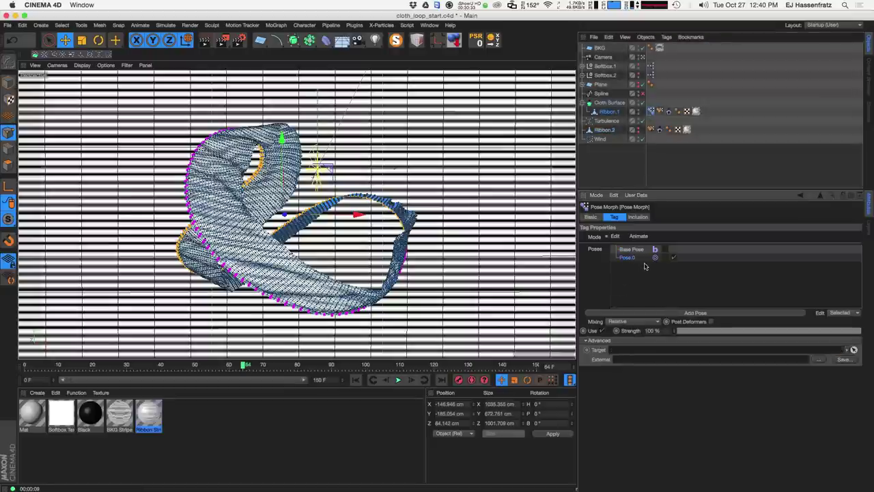
- Rename Pose.0 to 'initial State' and link Ribbon.2 as its target
{"action": "double_click", "coordinate": [638, 260]}
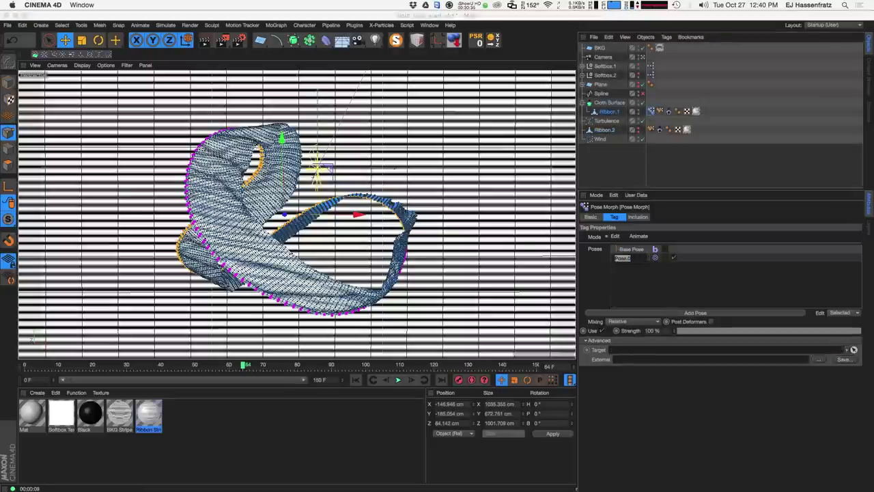
{"action": "type", "text": "in"}
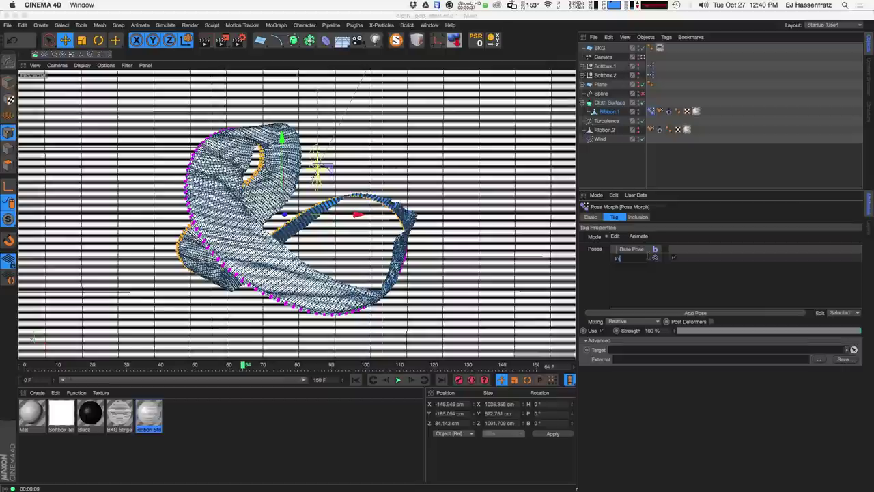
{"action": "type", "text": "itial State"}
{"action": "key", "text": "Return"}
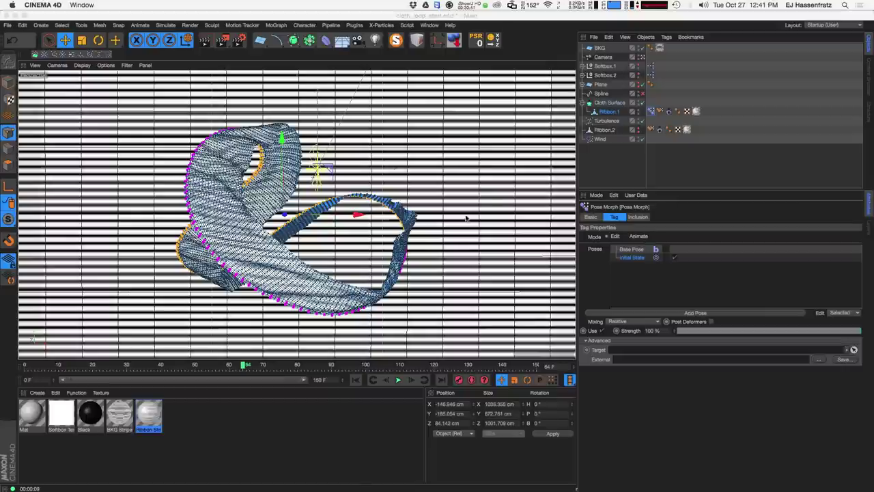
{"action": "left_click_drag", "start_coordinate": [605, 130], "coordinate": [623, 350]}
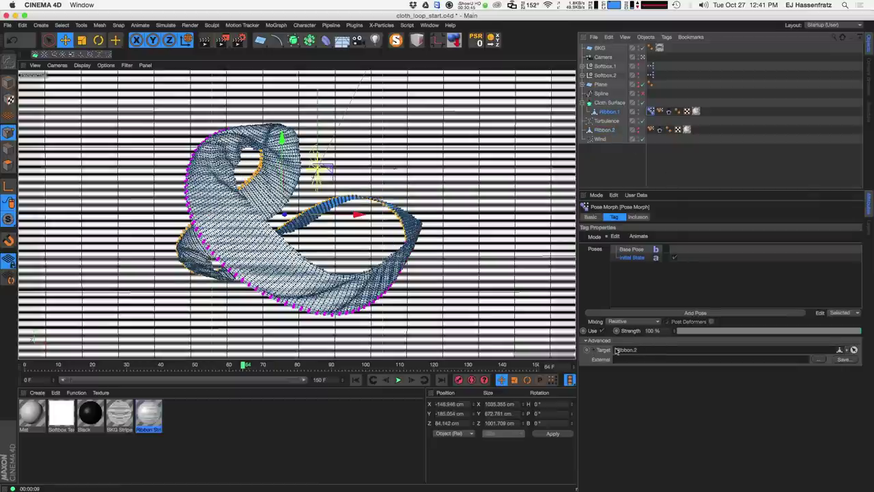
- Test the Initial State strength between 0% and 100%, leaving it at 0%
{"action": "left_click_drag", "start_coordinate": [833, 333], "coordinate": [862, 331]}
{"action": "left_click", "coordinate": [356, 380]}
{"action": "left_click_drag", "start_coordinate": [478, 365], "coordinate": [589, 365]}
{"action": "left_click_drag", "start_coordinate": [853, 331], "coordinate": [599, 330]}
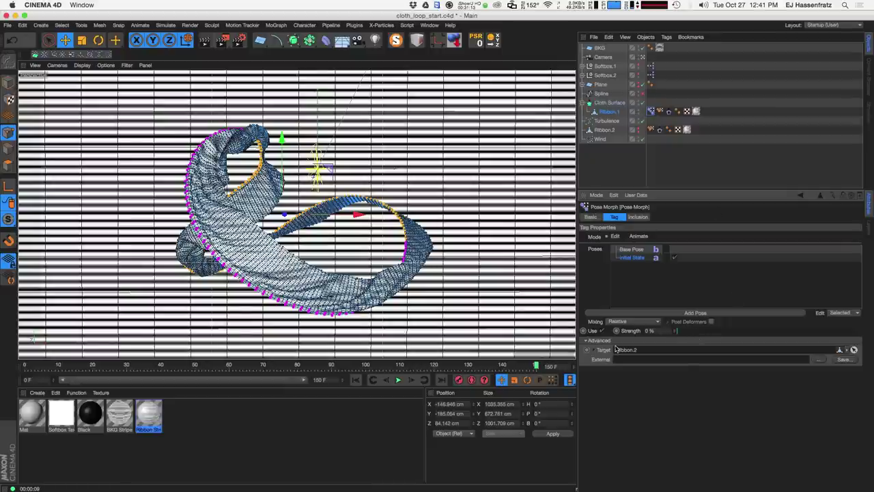
{"action": "left_click_drag", "start_coordinate": [676, 331], "coordinate": [872, 330]}
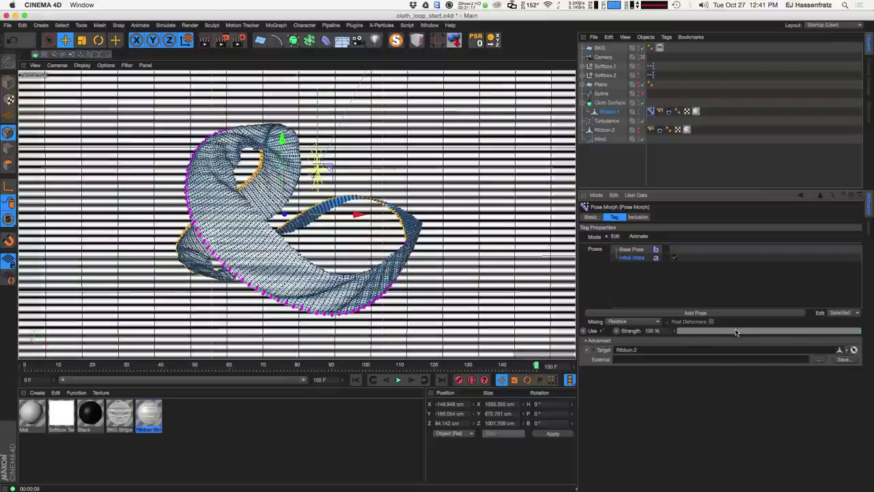
{"action": "left_click", "coordinate": [355, 380]}
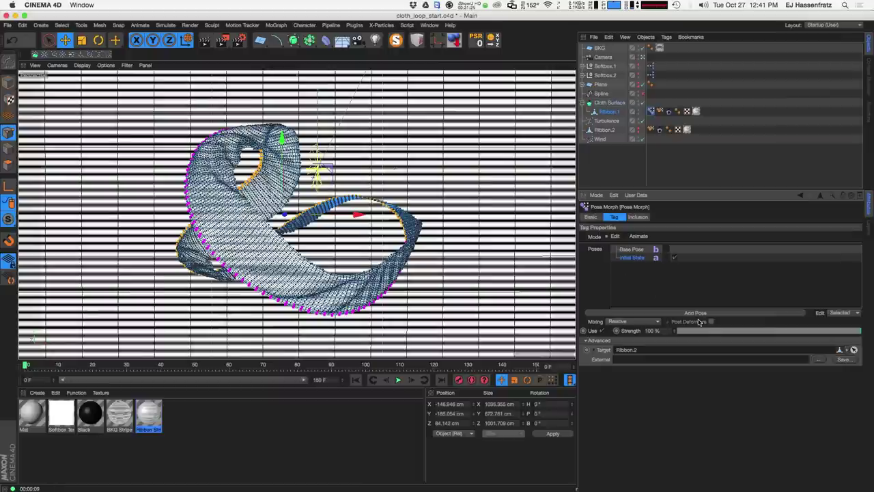
{"action": "left_click_drag", "start_coordinate": [789, 330], "coordinate": [559, 365]}
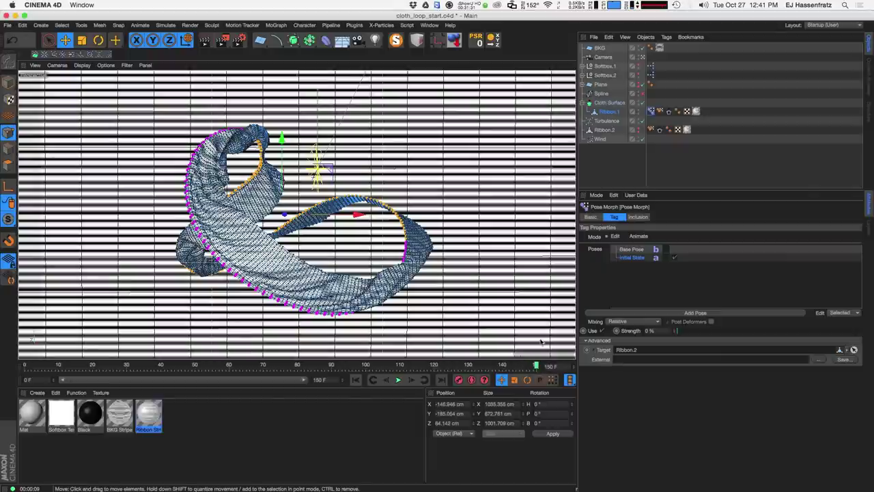
- Compare the first and last frames and play the loop, returning to frame 0
{"action": "left_click", "coordinate": [356, 380]}
{"action": "left_click", "coordinate": [441, 379]}
{"action": "left_click", "coordinate": [372, 383]}
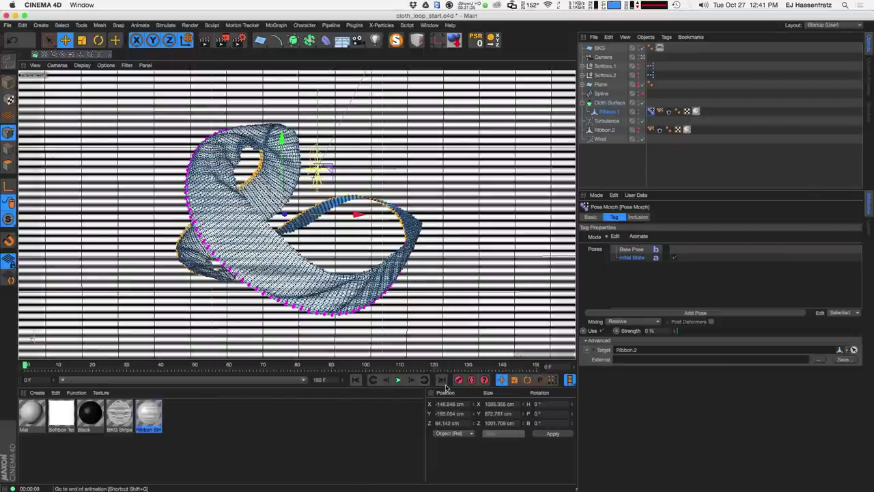
{"action": "left_click", "coordinate": [398, 380]}
{"action": "left_click", "coordinate": [398, 380]}
{"action": "left_click", "coordinate": [356, 380]}
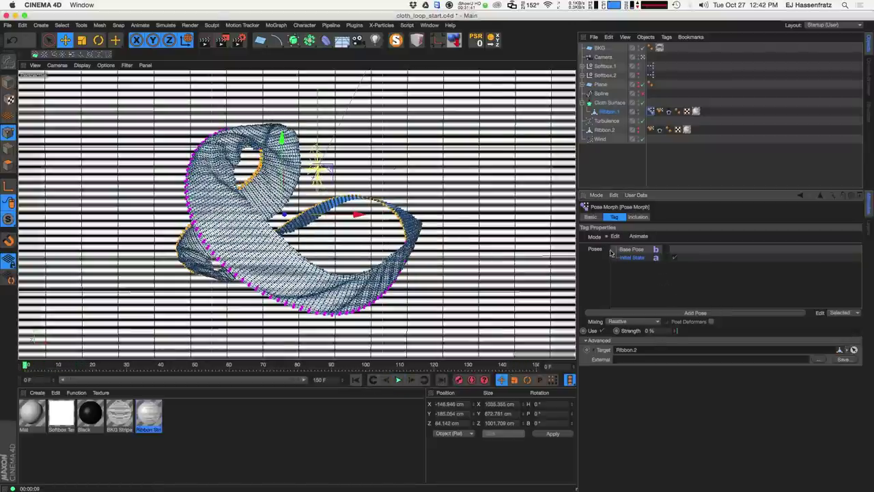
- Keyframe Initial State strength at 0% on frame 121 and 100% on frame 150
{"action": "left_click", "coordinate": [628, 236]}
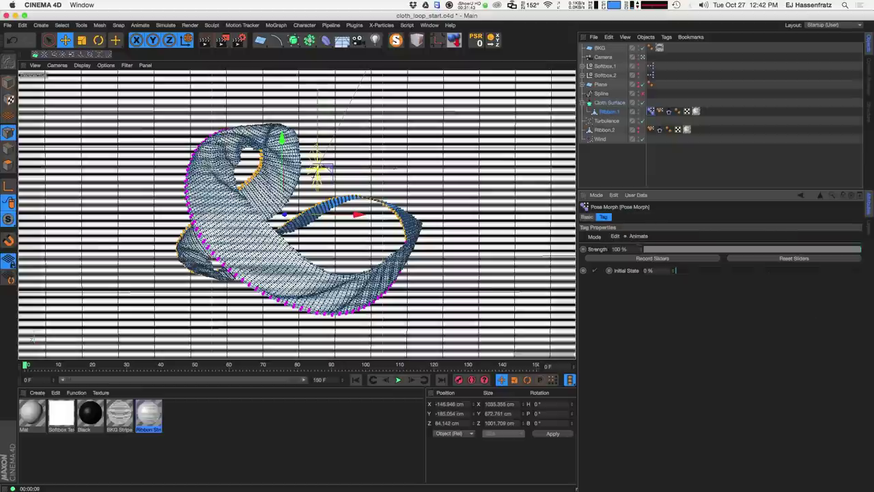
{"action": "left_click", "coordinate": [472, 365]}
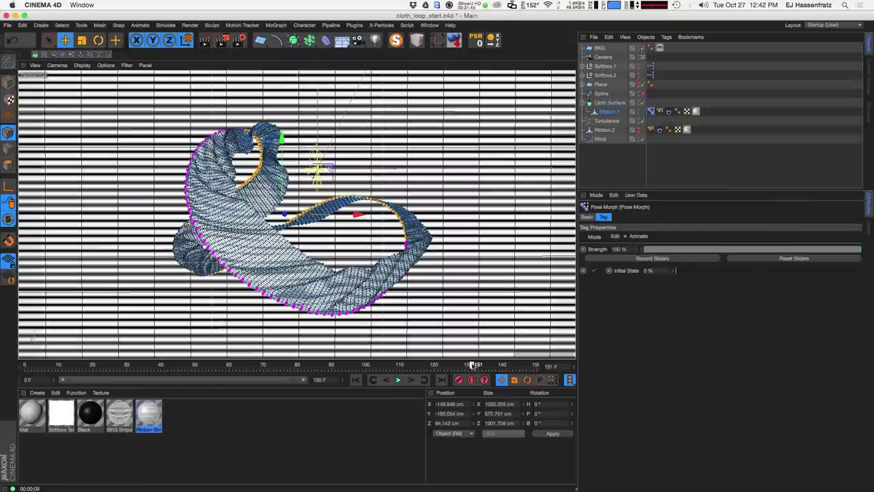
{"action": "left_click_drag", "start_coordinate": [472, 367], "coordinate": [437, 366]}
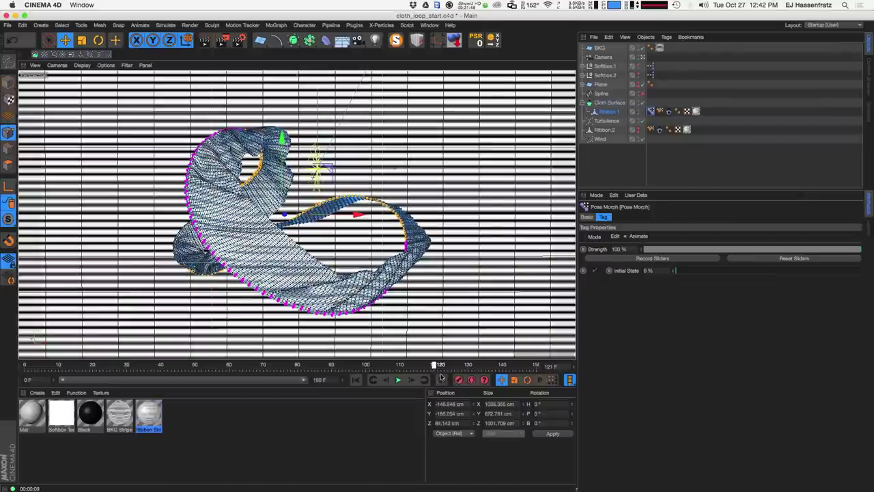
{"action": "left_click", "coordinate": [608, 271]}
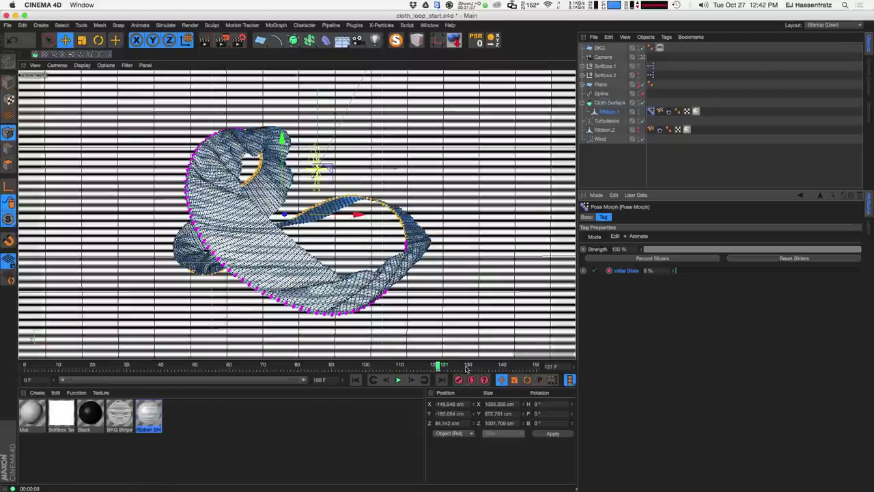
{"action": "left_click_drag", "start_coordinate": [443, 369], "coordinate": [535, 367]}
{"action": "left_click_drag", "start_coordinate": [688, 273], "coordinate": [872, 280]}
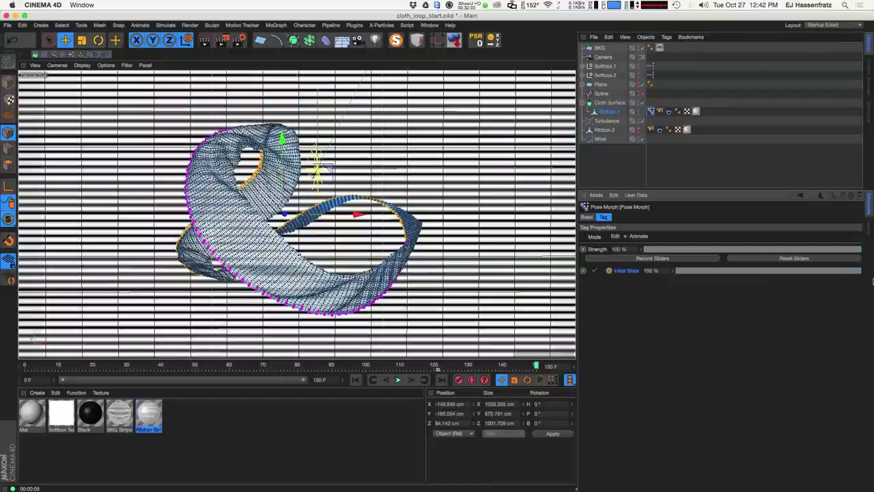
{"action": "left_click", "coordinate": [609, 270]}
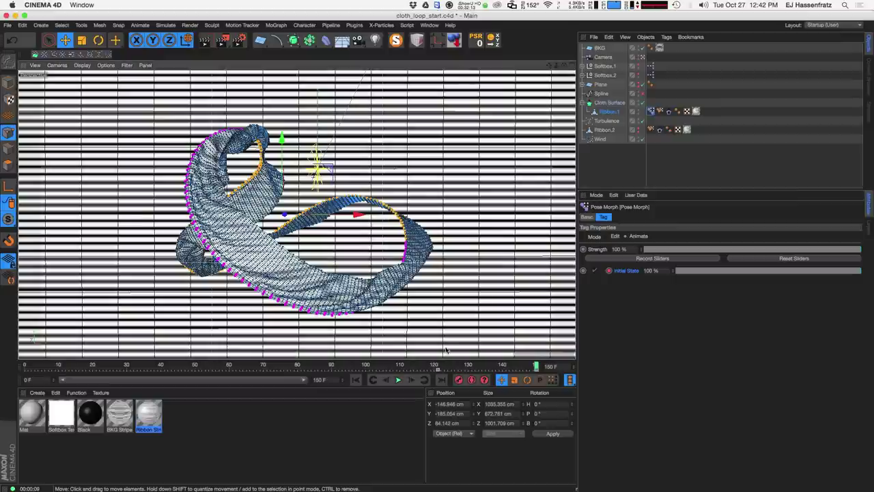
- Play and step between loop start and end, then show the cloth tag's cache settings
{"action": "left_click", "coordinate": [398, 380]}
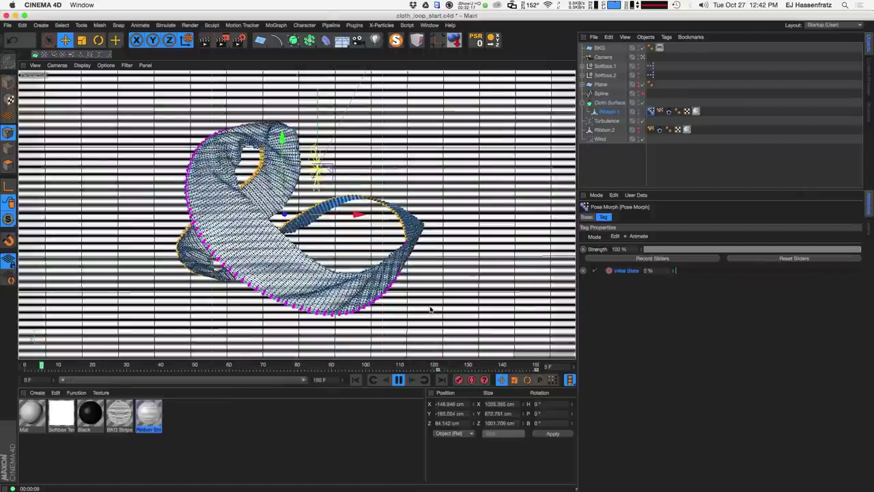
{"action": "left_click", "coordinate": [398, 379]}
{"action": "left_click", "coordinate": [437, 367]}
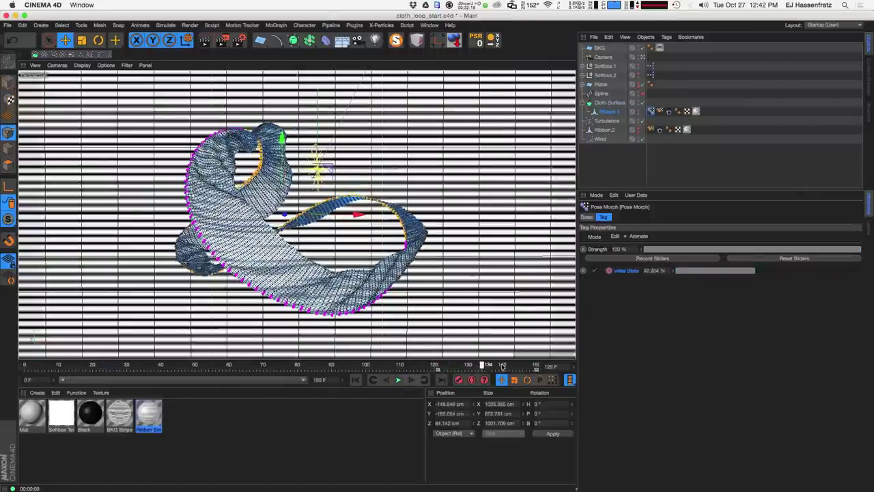
{"action": "left_click", "coordinate": [356, 379]}
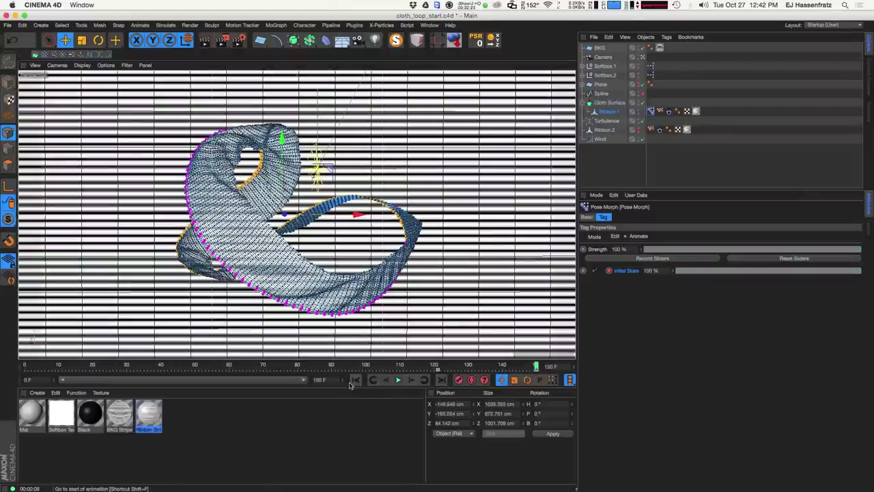
{"action": "left_click", "coordinate": [443, 381]}
{"action": "left_click", "coordinate": [386, 384]}
{"action": "left_click", "coordinate": [441, 379]}
{"action": "left_click", "coordinate": [356, 379]}
{"action": "left_click", "coordinate": [432, 381]}
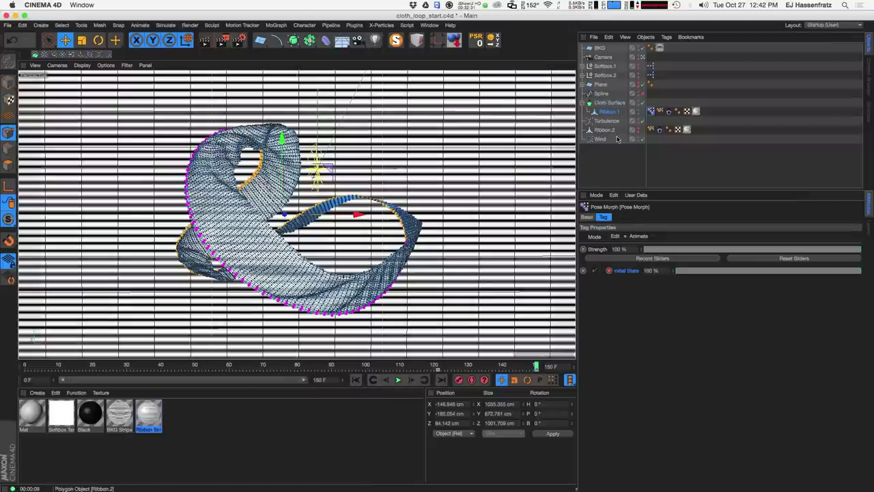
{"action": "left_click", "coordinate": [660, 129]}
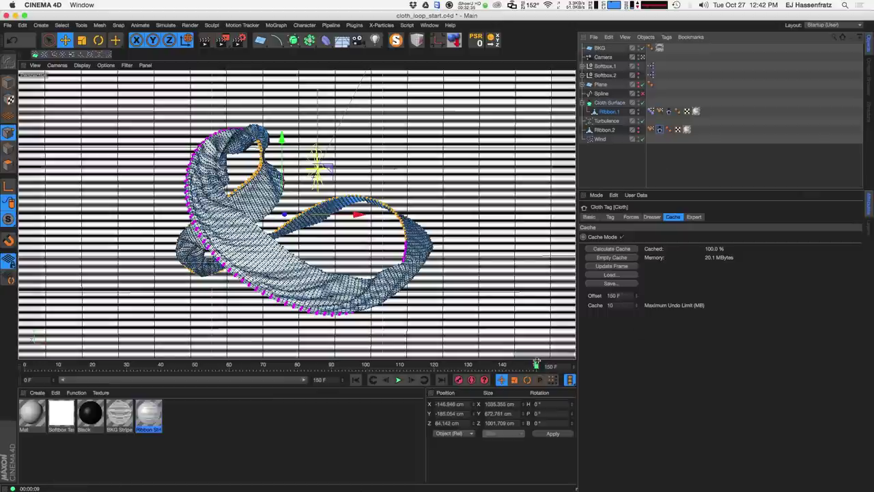
- Select Ribbon.2's Cloth tag and check that its cache Offset reads 0 F
{"action": "left_click", "coordinate": [389, 301]}
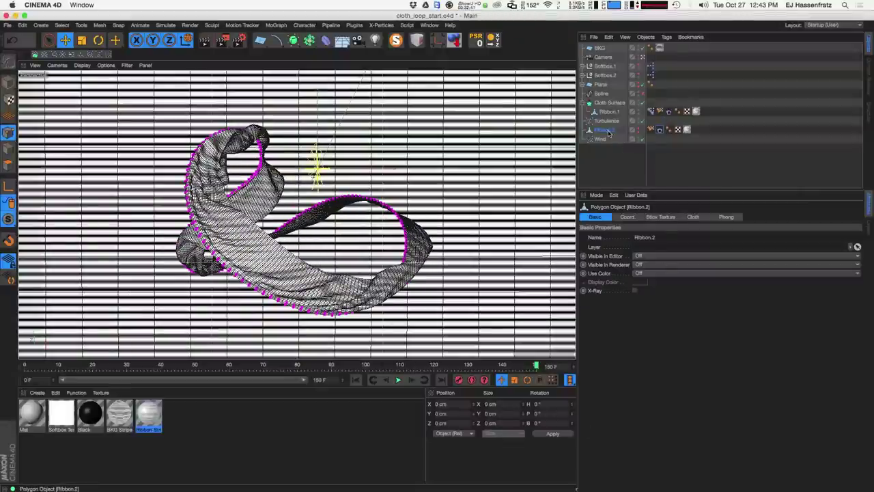
{"action": "left_click", "coordinate": [668, 112]}
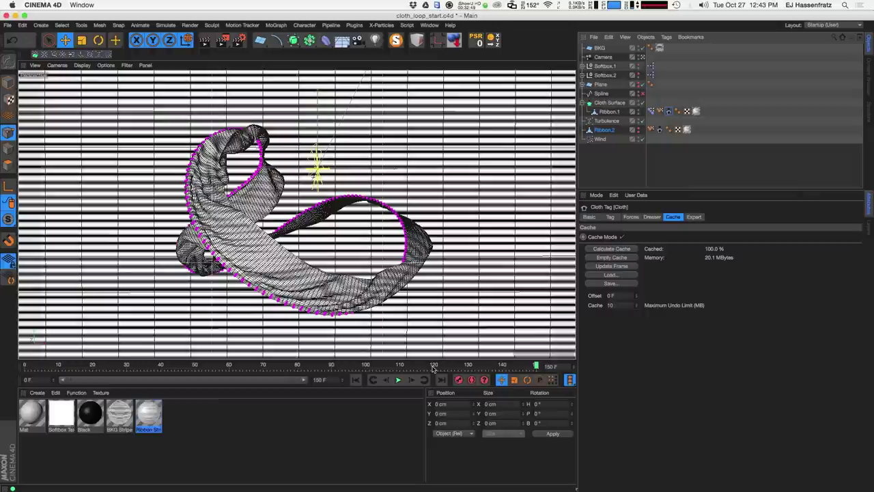
{"action": "left_click", "coordinate": [626, 132]}
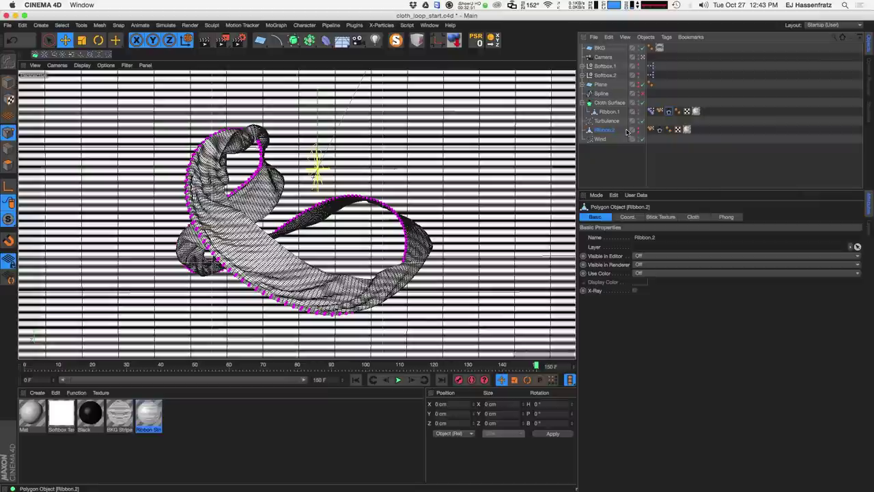
{"action": "left_click", "coordinate": [669, 111]}
- Open the Timeline, scrub to about frame 127 and play the animation, then stop it
{"action": "left_click", "coordinate": [428, 25]}
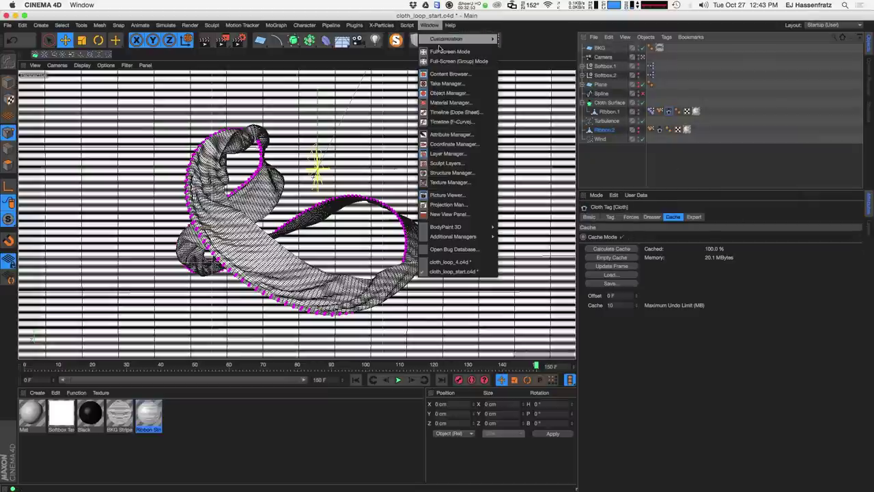
{"action": "left_click", "coordinate": [464, 121]}
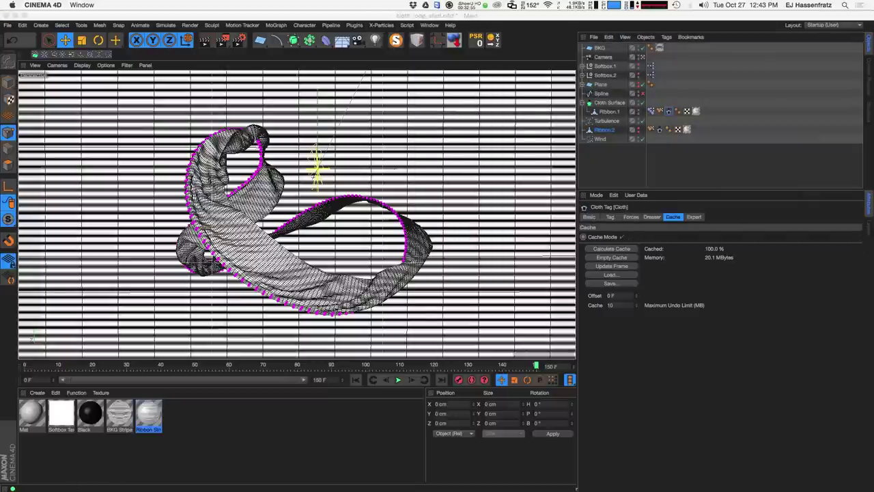
{"action": "left_click_drag", "start_coordinate": [396, 367], "coordinate": [471, 367]}
{"action": "left_click", "coordinate": [398, 380]}
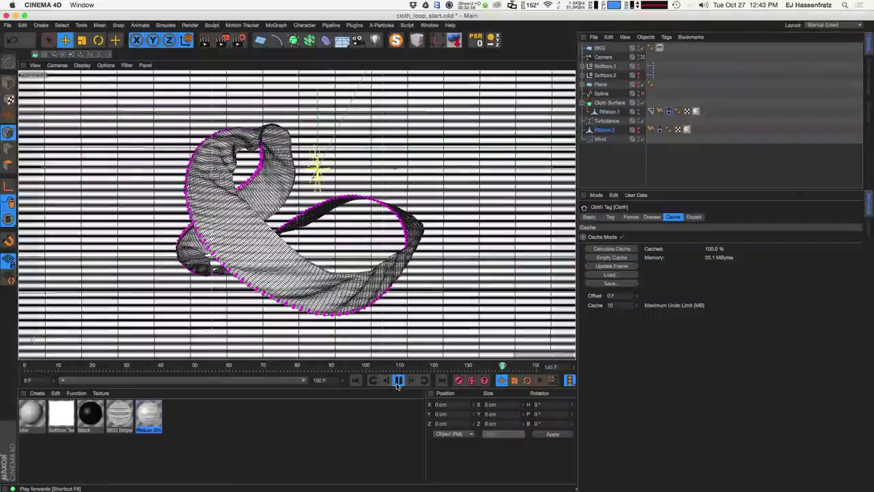
{"action": "left_click", "coordinate": [487, 369]}
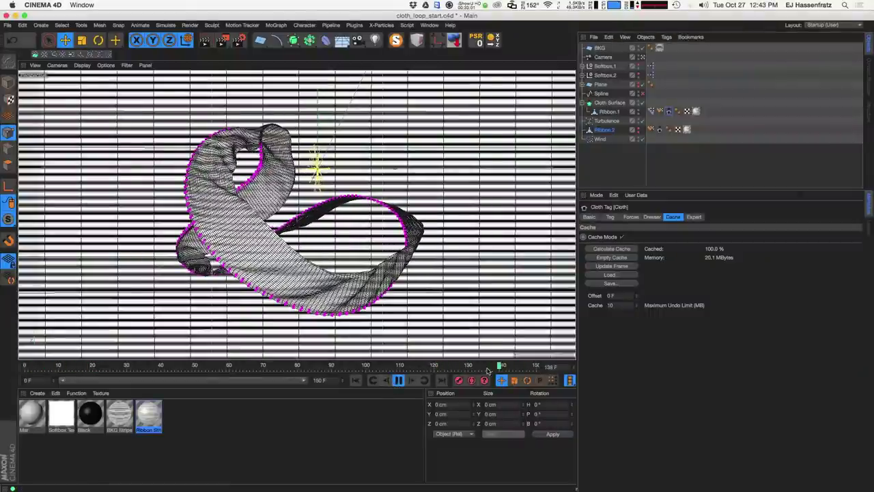
{"action": "key", "text": "F8"}
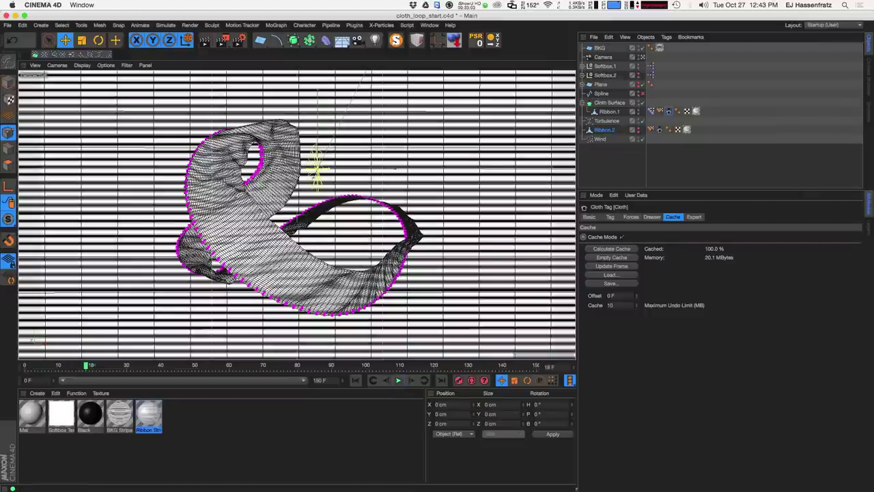
- Open the Timeline Dope Sheet and expand the Pose Morph track to show Initial State Strength
{"action": "key", "text": "shift+F3"}
{"action": "left_click_drag", "start_coordinate": [602, 137], "coordinate": [458, 324]}
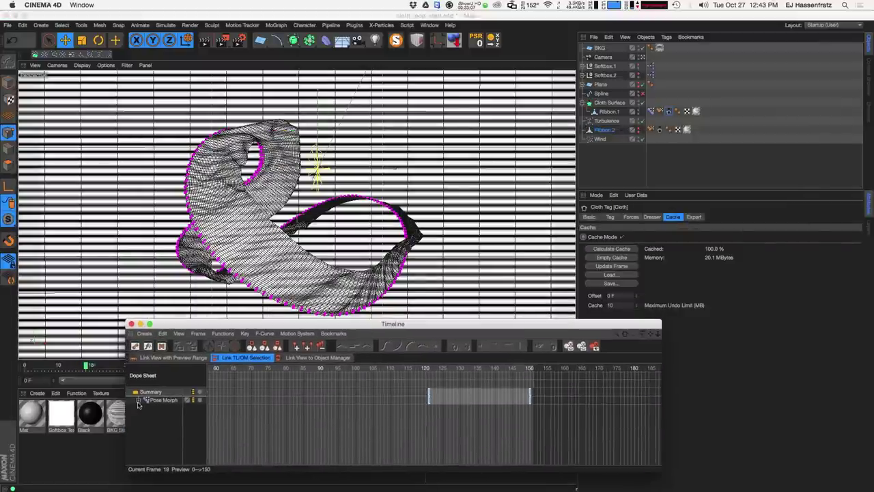
{"action": "left_click", "coordinate": [138, 400]}
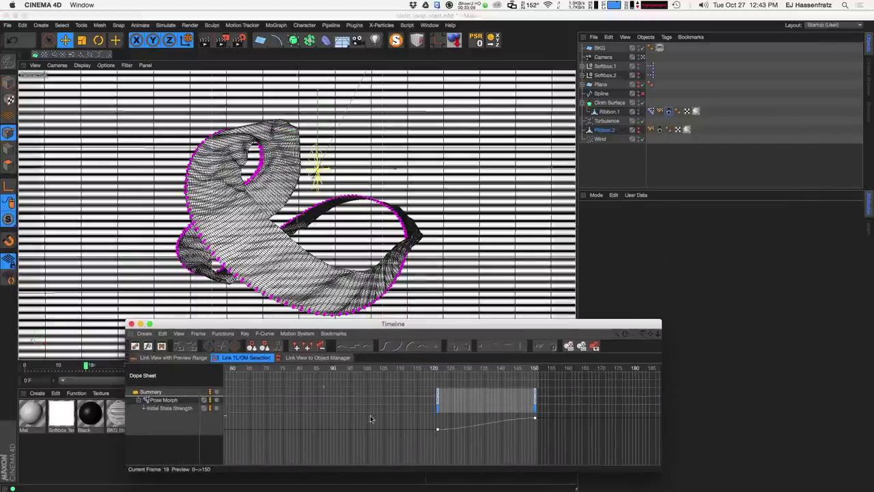
- Switch both Initial State Strength keys (frames 121–150) to Linear interpolation and close the Timeline
{"action": "left_click", "coordinate": [535, 416]}
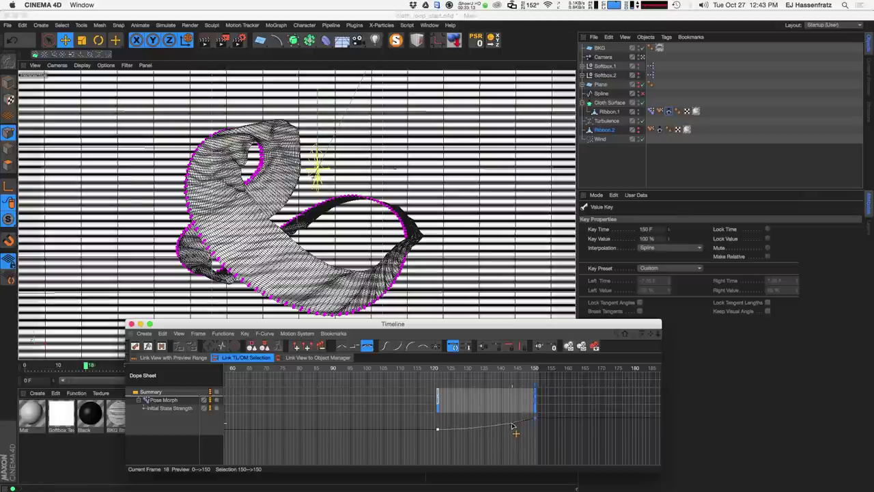
{"action": "left_click_drag", "start_coordinate": [513, 427], "coordinate": [516, 428]}
{"action": "left_click_drag", "start_coordinate": [409, 328], "coordinate": [439, 308]}
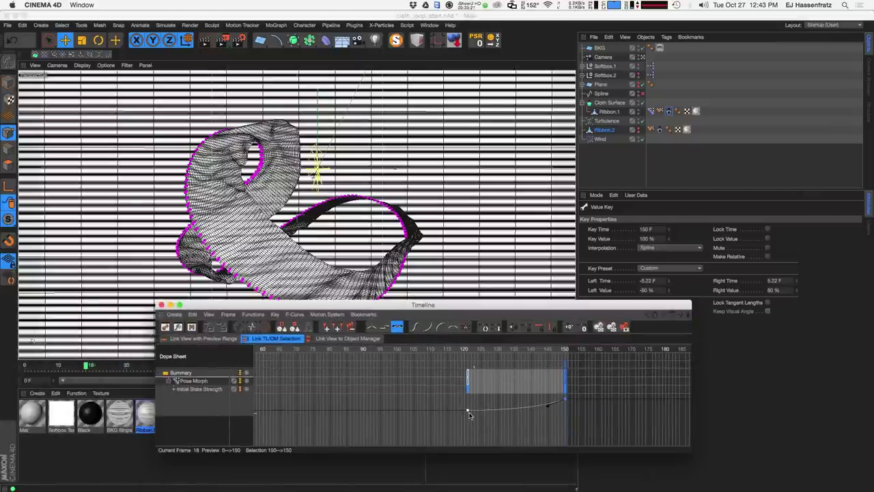
{"action": "left_click_drag", "start_coordinate": [449, 383], "coordinate": [608, 418]}
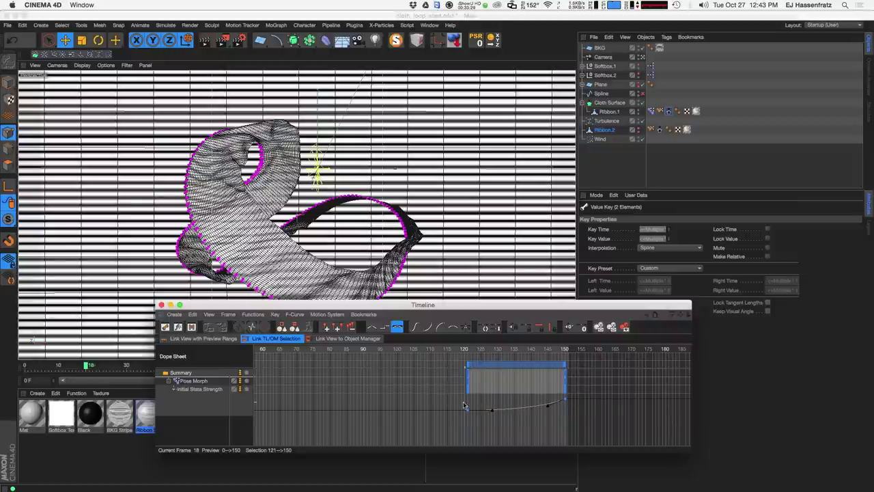
{"action": "left_click", "coordinate": [371, 327]}
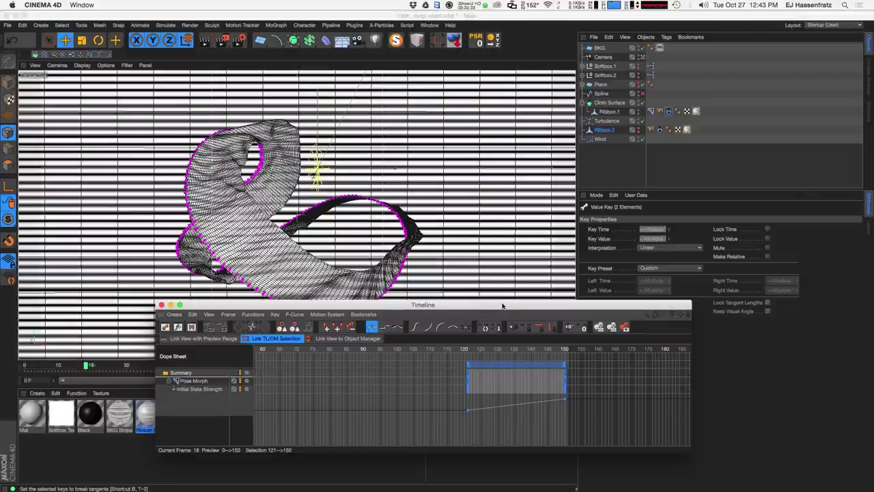
{"action": "left_click_drag", "start_coordinate": [502, 307], "coordinate": [481, 305]}
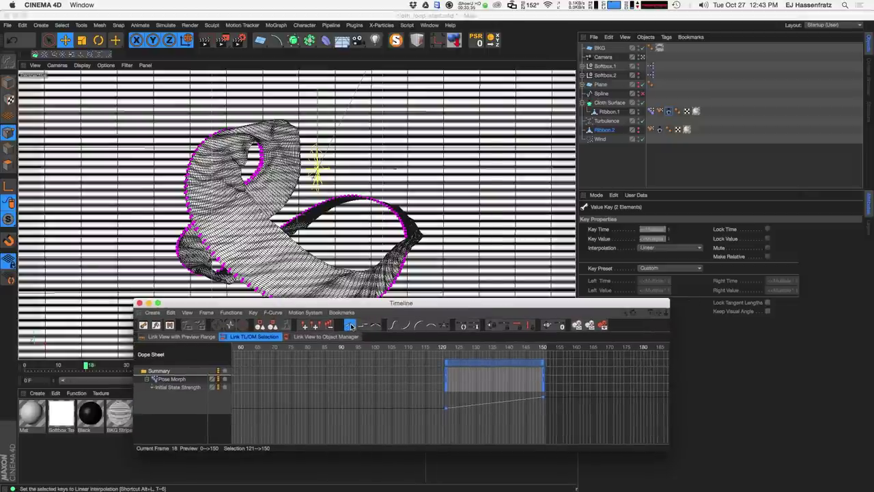
{"action": "key", "text": "shift+F3"}
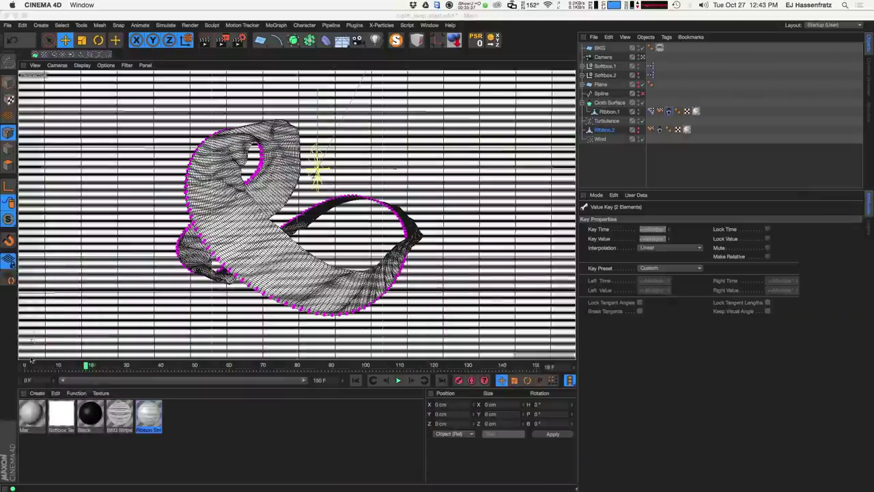
- Play the loop with the Timeline reopened and stop at frame 150
{"action": "left_click", "coordinate": [398, 380]}
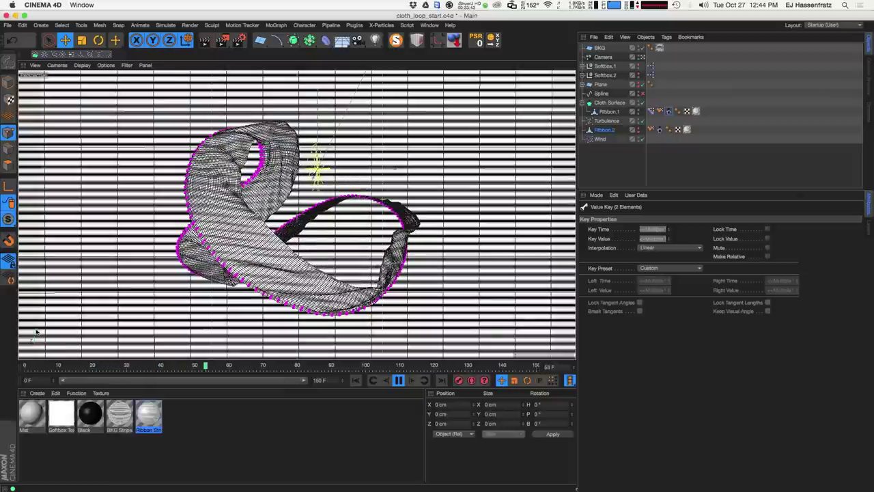
{"action": "key", "text": "shift+F3"}
{"action": "left_click_drag", "start_coordinate": [478, 159], "coordinate": [702, 43]}
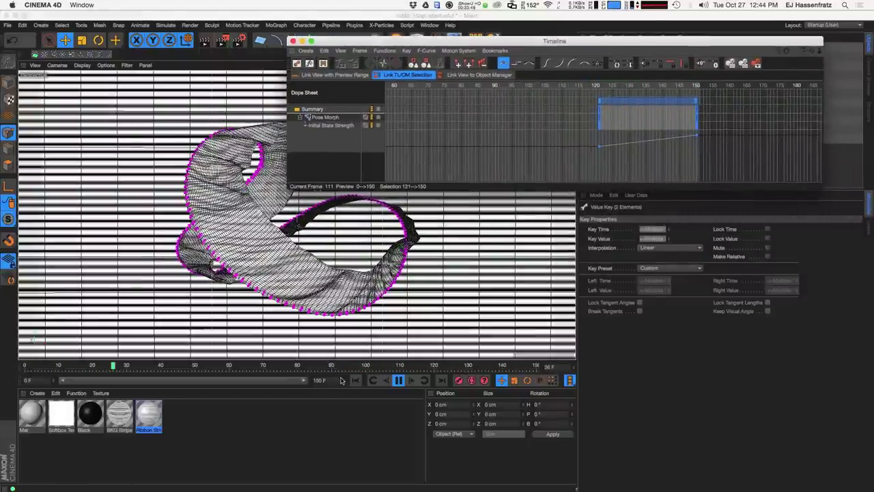
{"action": "left_click", "coordinate": [398, 380]}
{"action": "left_click", "coordinate": [536, 366]}
{"action": "left_click_drag", "start_coordinate": [581, 41], "coordinate": [353, 346]}
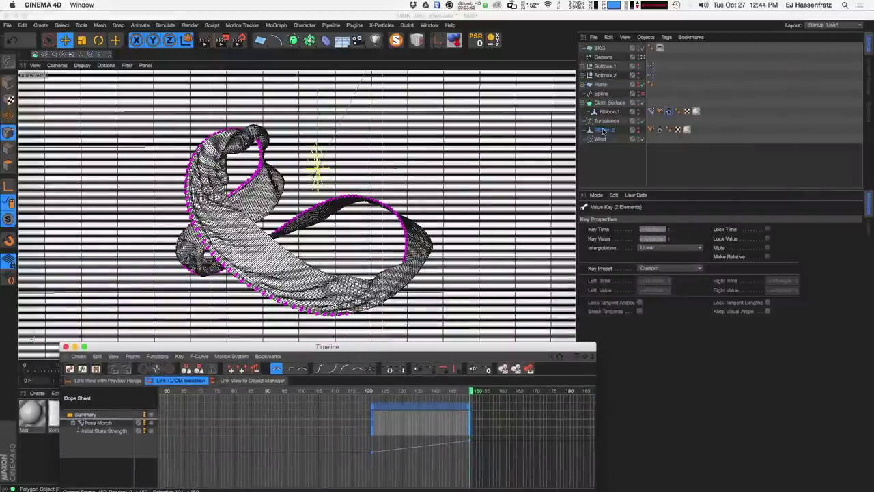
- Reset Ribbon.2's cloth cache Offset to 0 F
{"action": "left_click", "coordinate": [658, 129]}
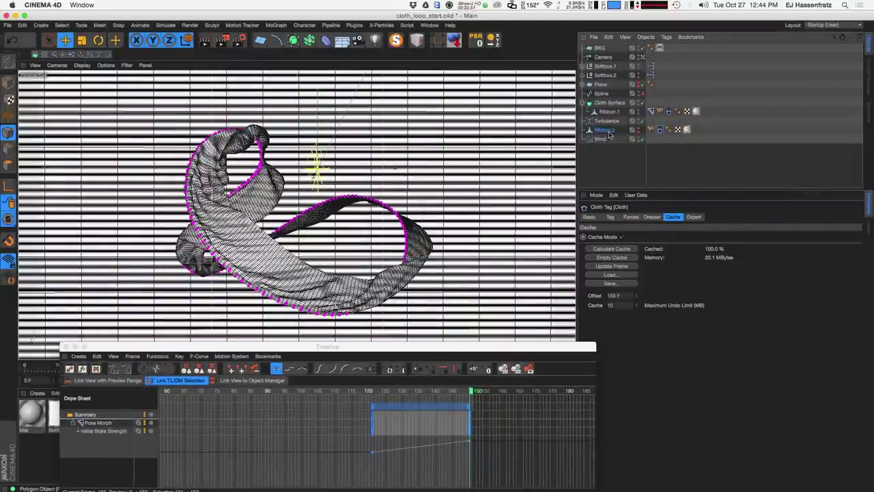
{"action": "left_click_drag", "start_coordinate": [464, 346], "coordinate": [520, 336]}
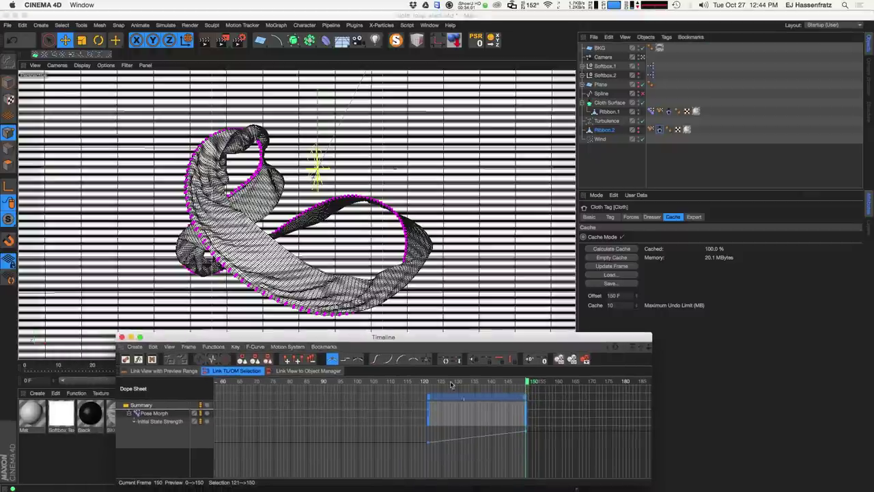
{"action": "scroll", "coordinate": [389, 403], "scroll_direction": "down", "scroll_amount": 5}
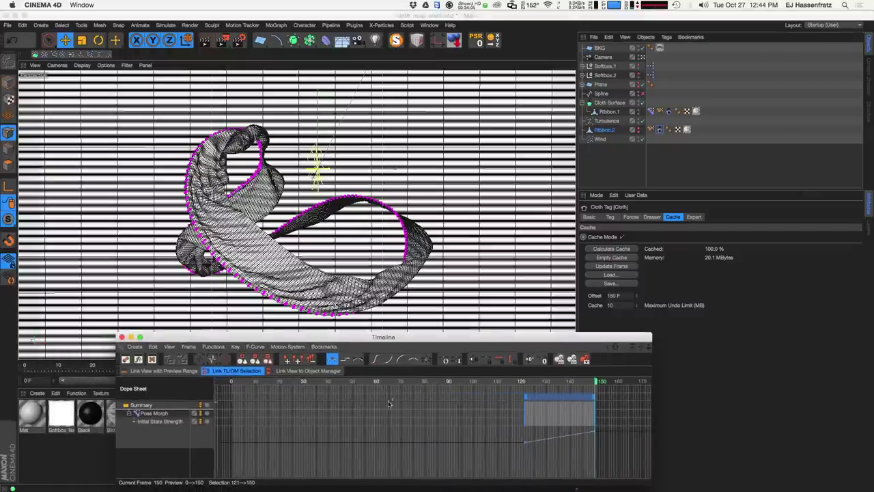
{"action": "scroll", "coordinate": [388, 404], "scroll_direction": "down", "scroll_amount": 1}
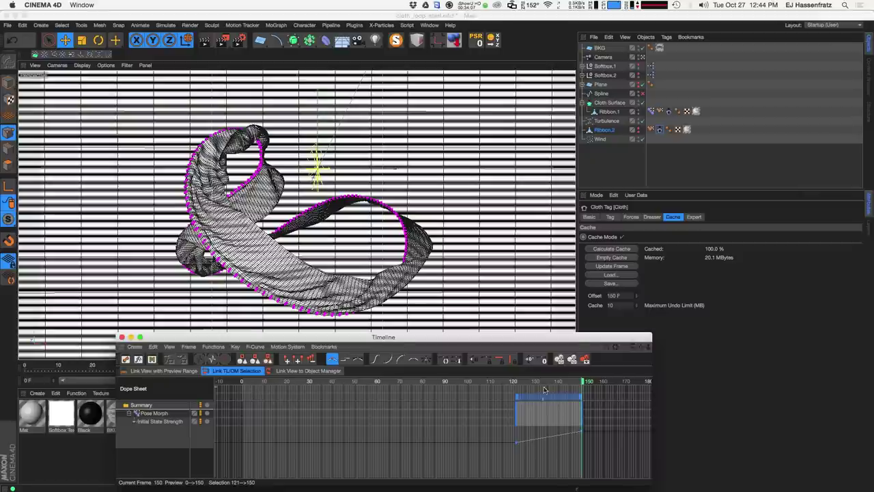
{"action": "left_click", "coordinate": [667, 141]}
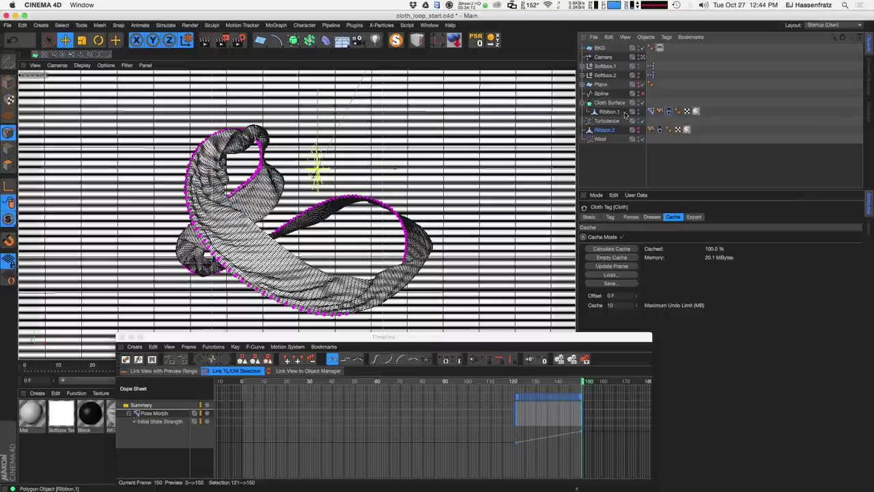
- Lower Ribbon.2's cache Offset to -1 F, play the cloth animation, and bring the Timeline back
{"action": "left_click", "coordinate": [636, 297]}
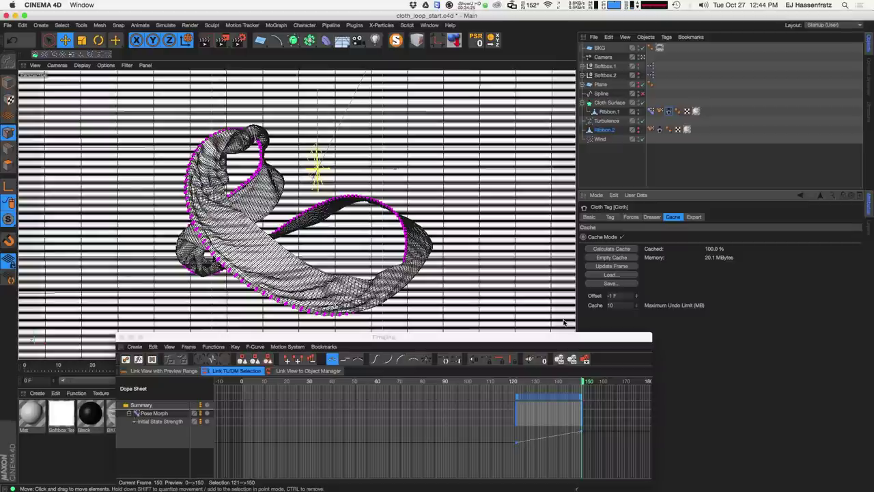
{"action": "left_click", "coordinate": [636, 295]}
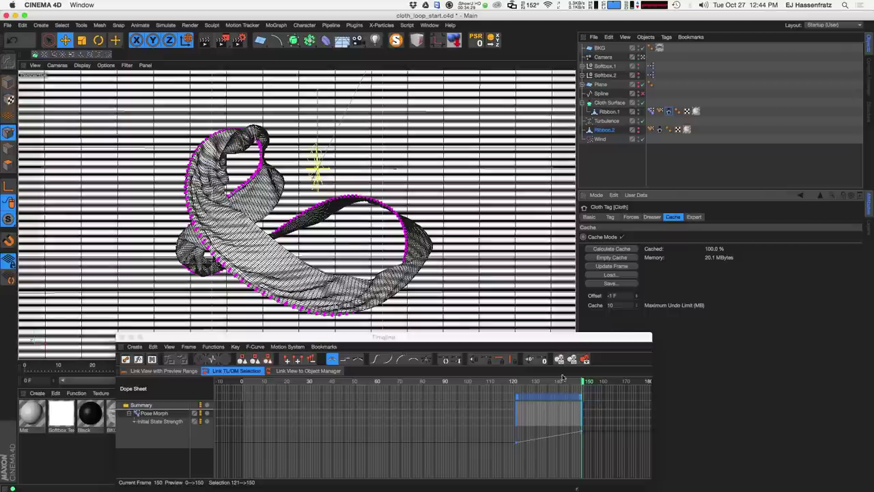
{"action": "left_click_drag", "start_coordinate": [558, 343], "coordinate": [0, 311]}
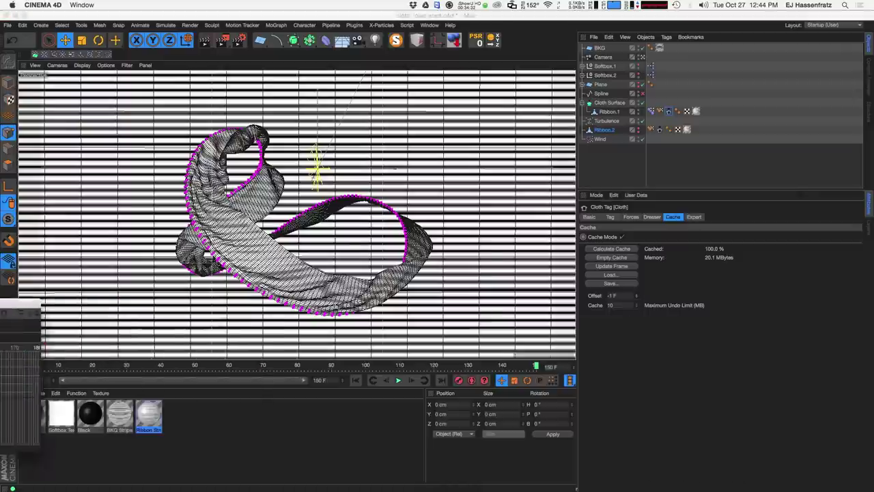
{"action": "left_click", "coordinate": [398, 380]}
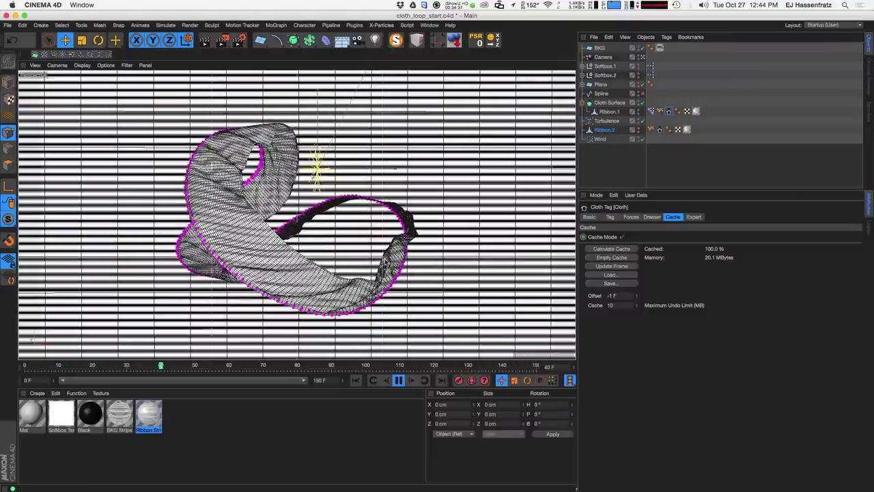
{"action": "key", "text": "shift+F3"}
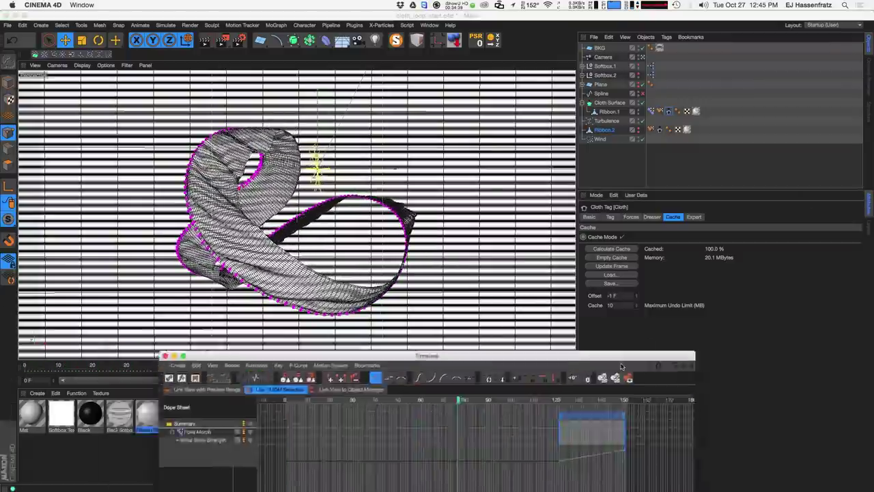
- Drag the first Initial State Strength key so the blend starts at frame 128
{"action": "left_click_drag", "start_coordinate": [497, 417], "coordinate": [579, 302]}
{"action": "left_click", "coordinate": [653, 398]}
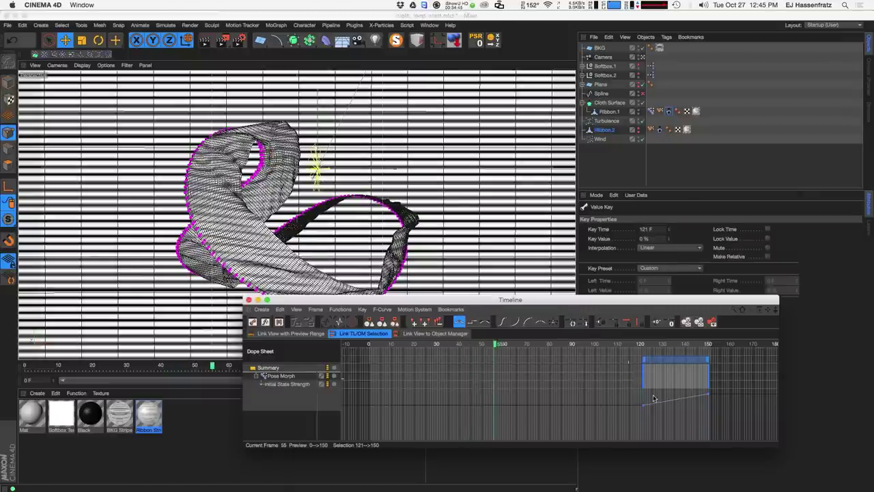
{"action": "left_click", "coordinate": [645, 372]}
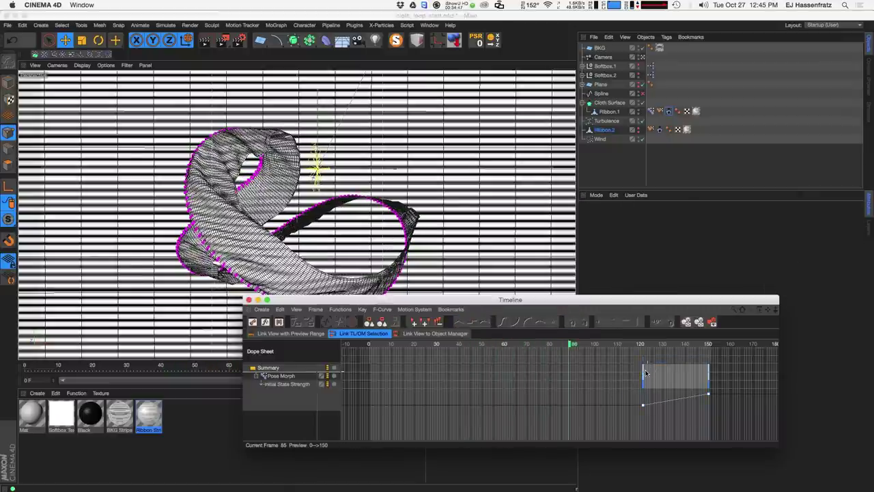
{"action": "left_click_drag", "start_coordinate": [646, 372], "coordinate": [686, 372]}
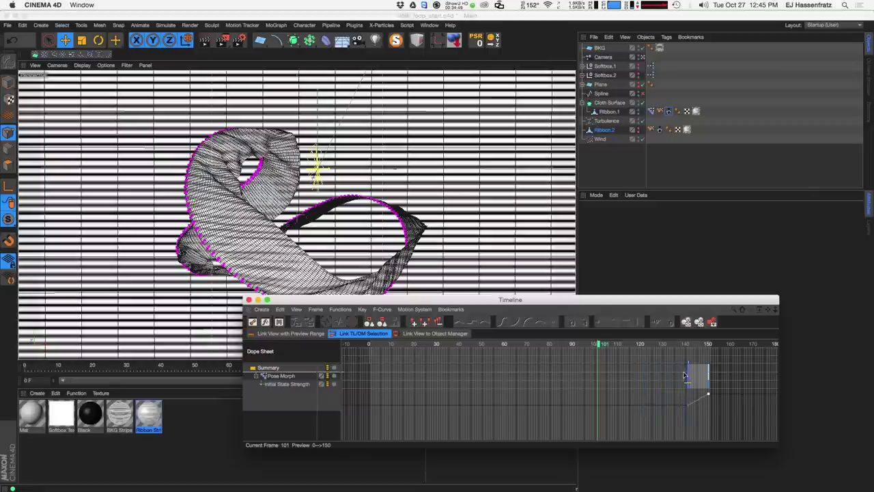
{"action": "left_click", "coordinate": [679, 376]}
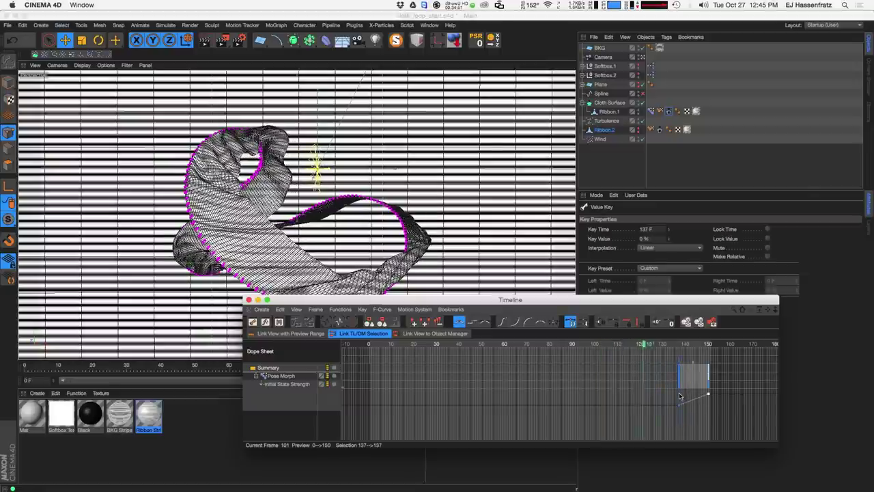
{"action": "left_click_drag", "start_coordinate": [387, 304], "coordinate": [430, 335]}
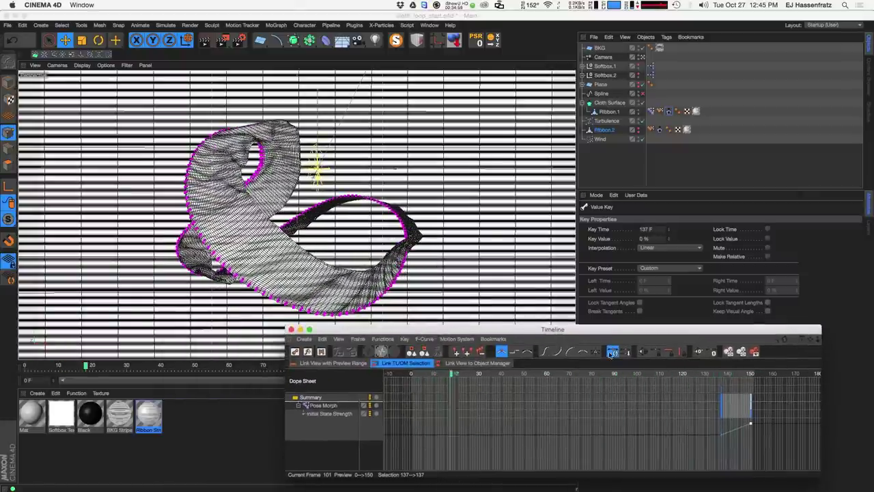
{"action": "left_click", "coordinate": [721, 420]}
{"action": "left_click", "coordinate": [722, 413]}
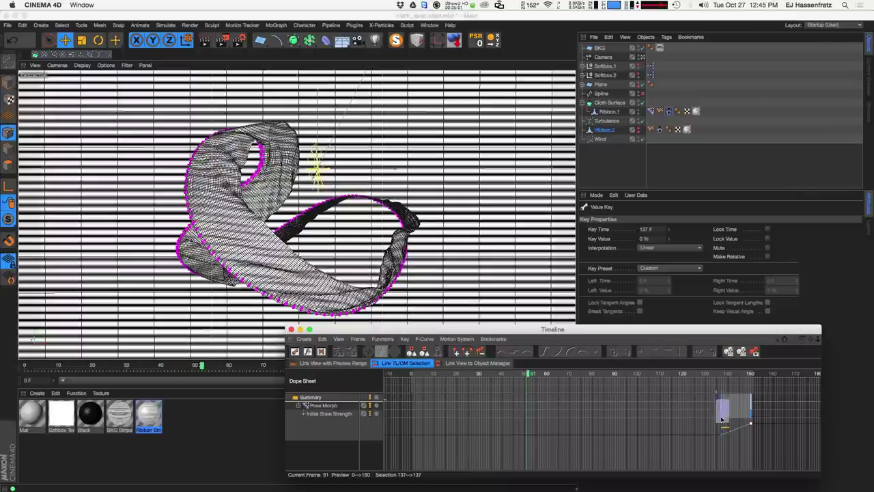
{"action": "left_click_drag", "start_coordinate": [723, 413], "coordinate": [642, 412]}
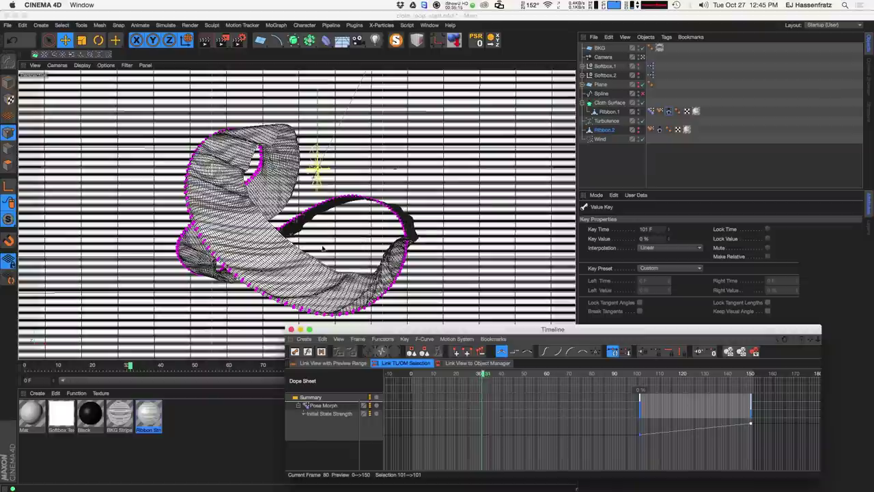
{"action": "left_click_drag", "start_coordinate": [642, 401], "coordinate": [682, 396]}
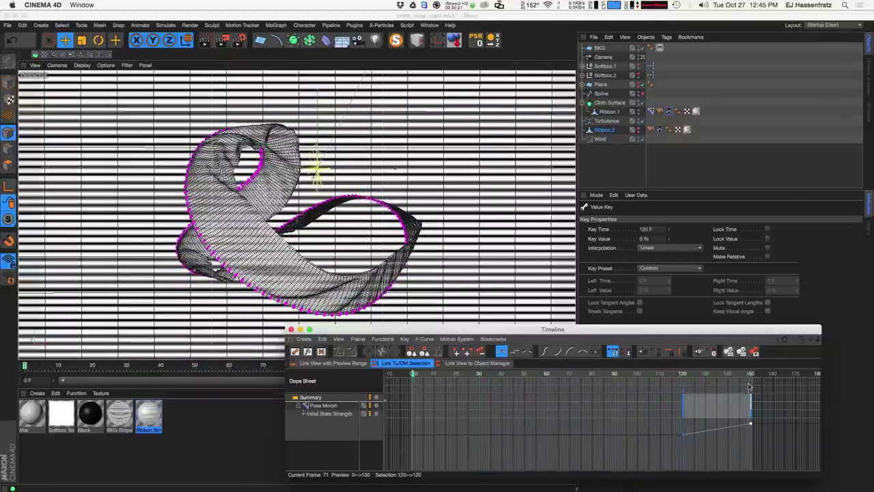
{"action": "left_click", "coordinate": [686, 401]}
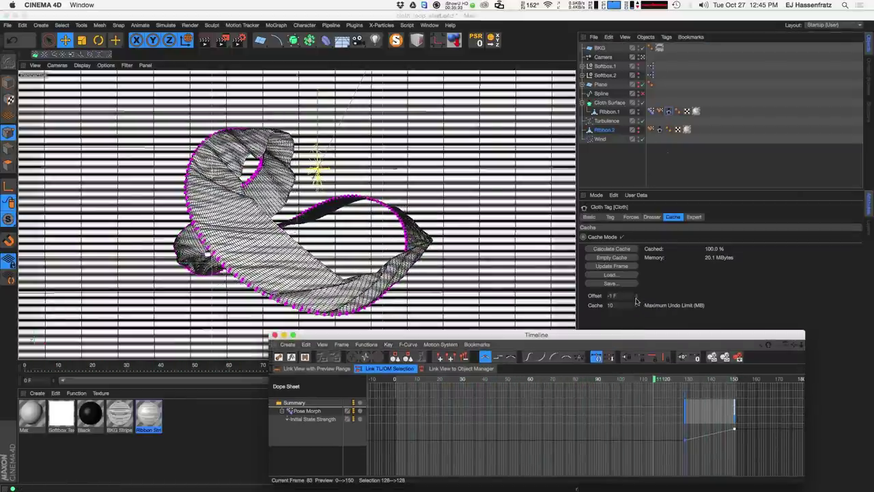
- Lower the cache Offset to -2 F and replay from around frame 125 to check the loop end
{"action": "left_click", "coordinate": [635, 321]}
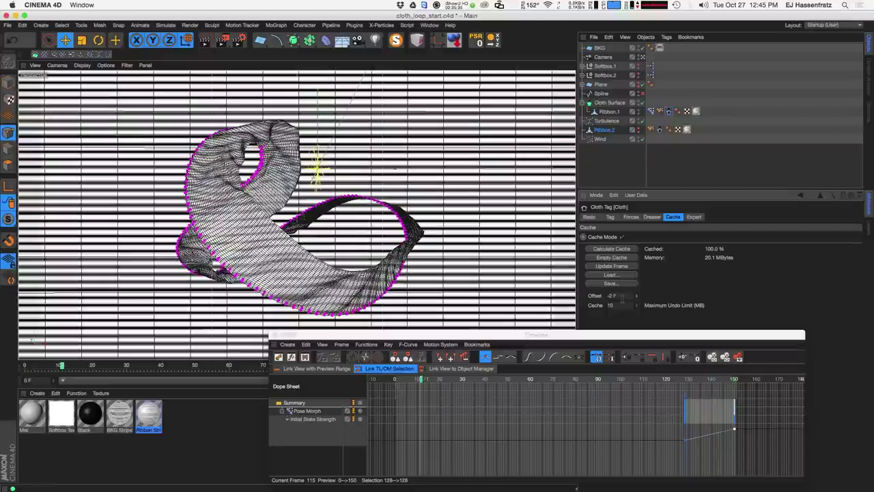
{"action": "left_click", "coordinate": [699, 381]}
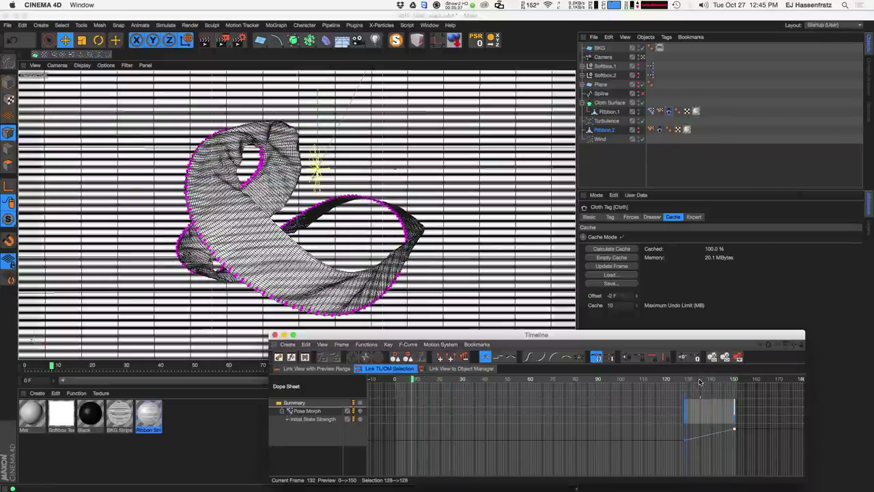
{"action": "left_click", "coordinate": [683, 379]}
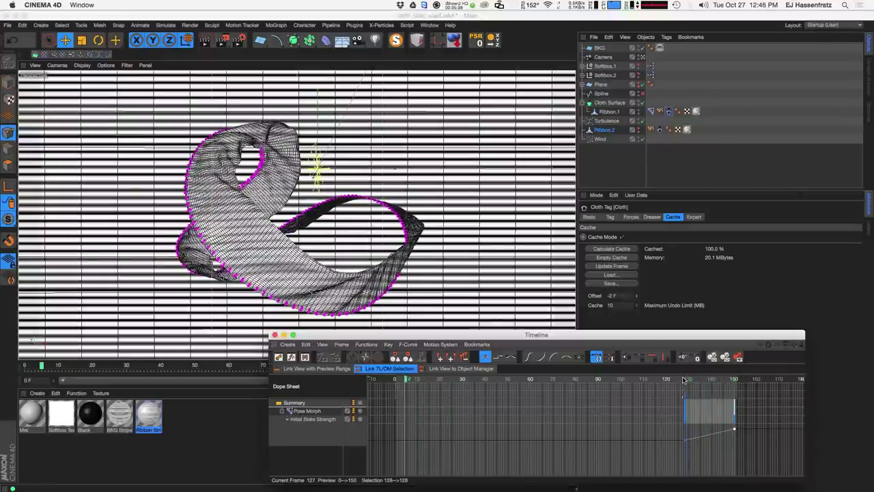
{"action": "left_click", "coordinate": [682, 379]}
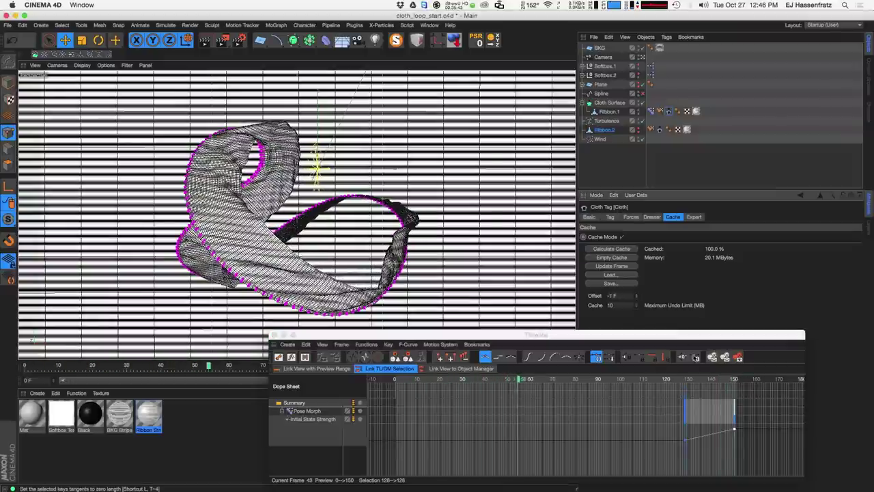
{"action": "left_click", "coordinate": [687, 379]}
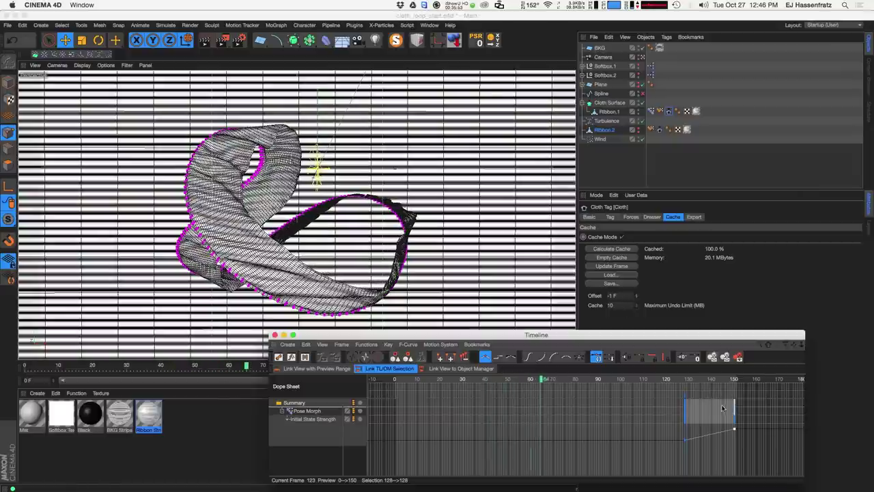
{"action": "left_click", "coordinate": [735, 427]}
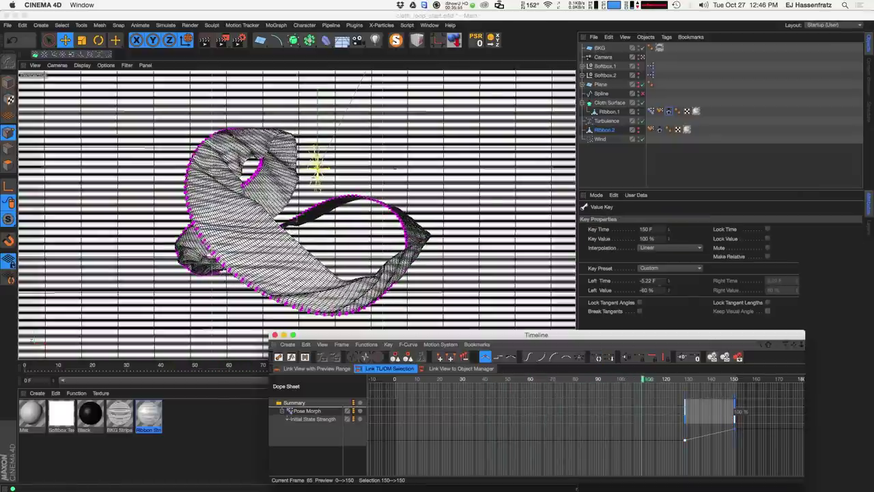
- Place the first Initial State Strength key at frame 125
{"action": "left_click", "coordinate": [652, 130]}
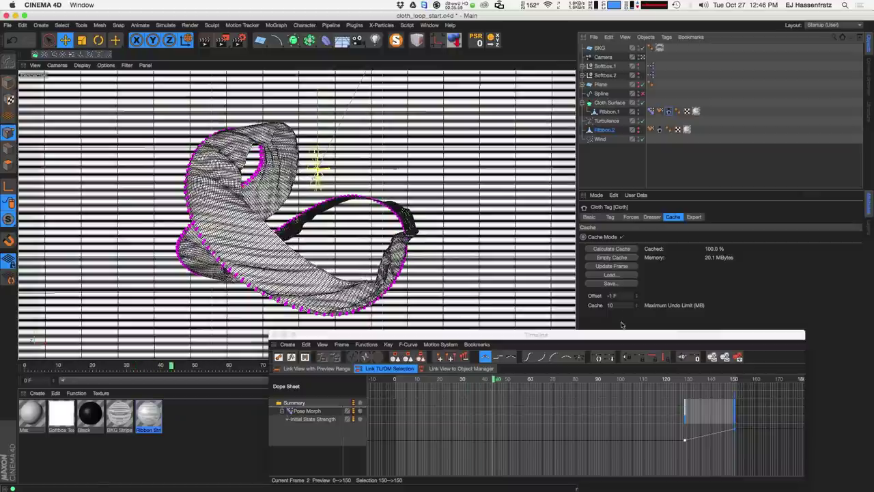
{"action": "left_click", "coordinate": [697, 425]}
{"action": "left_click", "coordinate": [686, 422]}
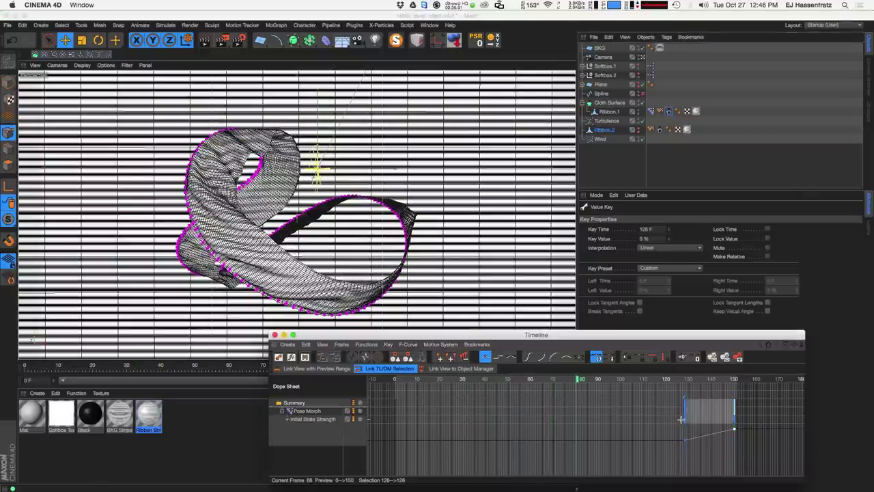
{"action": "left_click", "coordinate": [681, 418]}
{"action": "left_click", "coordinate": [679, 409]}
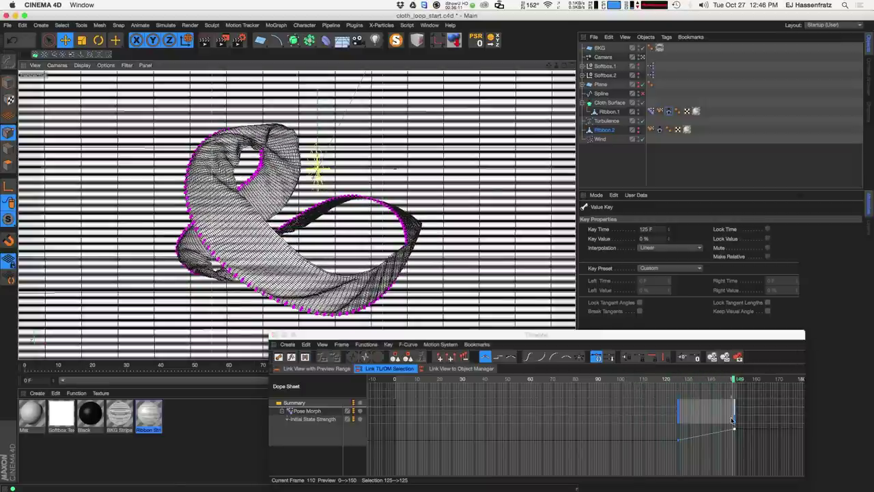
- Set the Cloth tag's cache Offset to -3 F and close the Timeline
{"action": "left_click", "coordinate": [668, 111]}
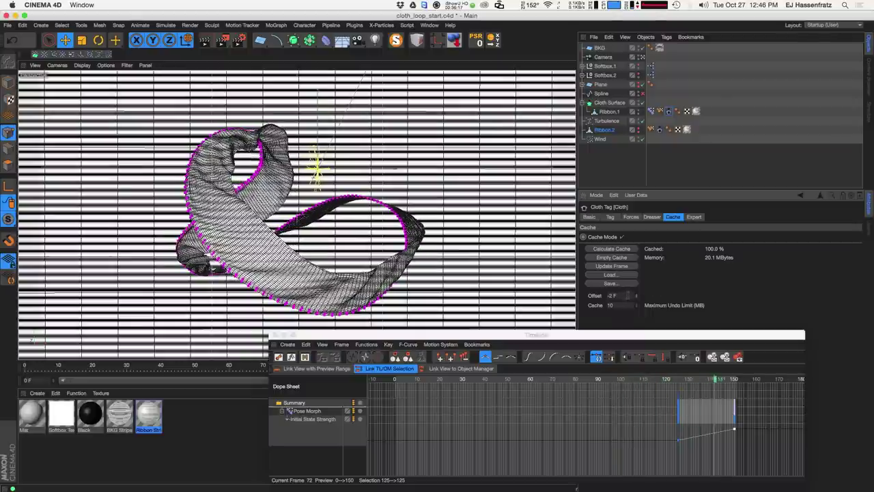
{"action": "left_click", "coordinate": [637, 298]}
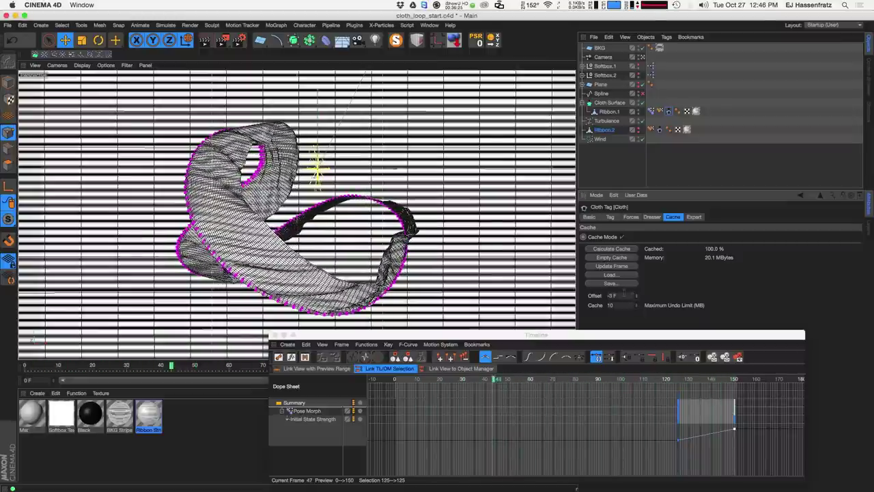
{"action": "left_click_drag", "start_coordinate": [437, 335], "coordinate": [341, 335]}
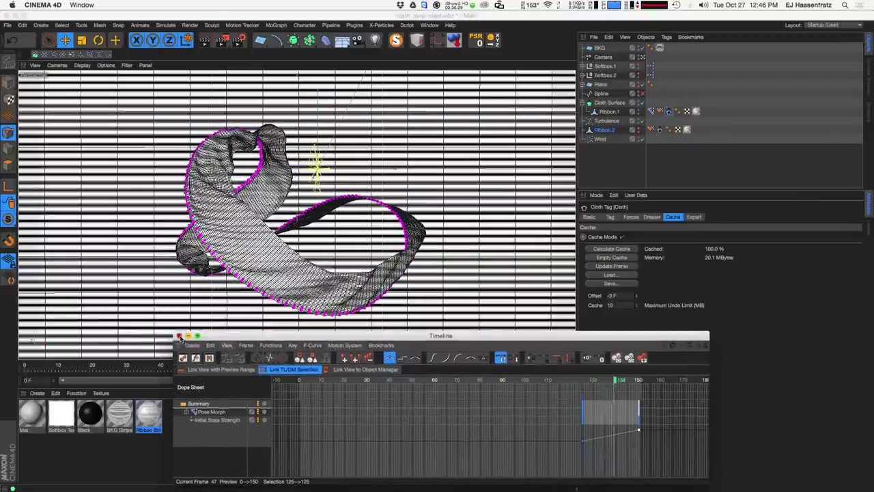
{"action": "left_click", "coordinate": [179, 335]}
- Inspect Ribbon.1's cloth settings and rewind the animation to frame 0
{"action": "left_click", "coordinate": [642, 175]}
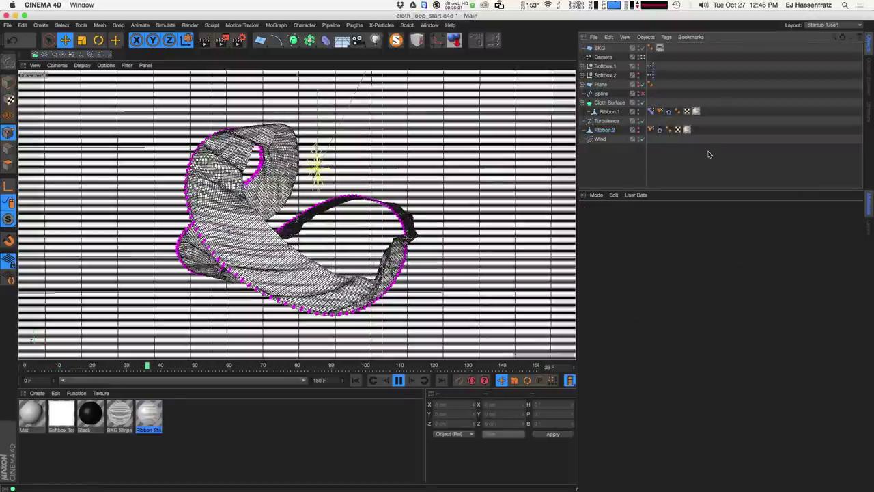
{"action": "left_click", "coordinate": [668, 111]}
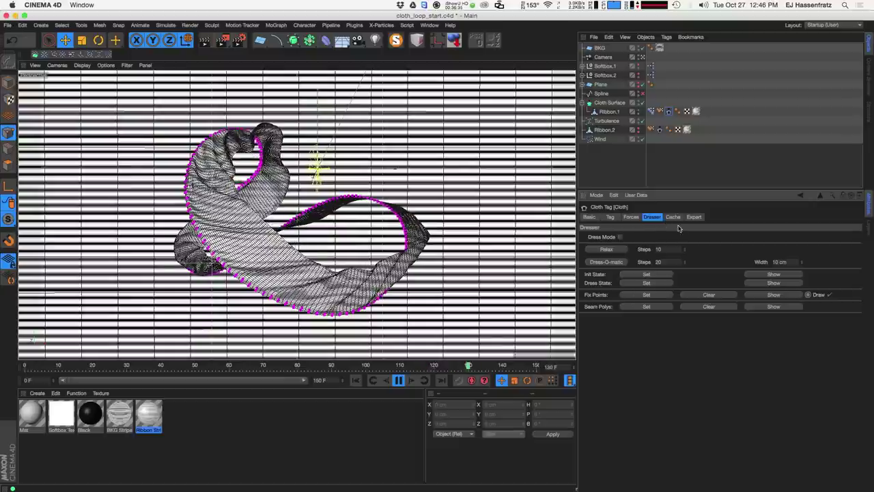
{"action": "left_click", "coordinate": [355, 380]}
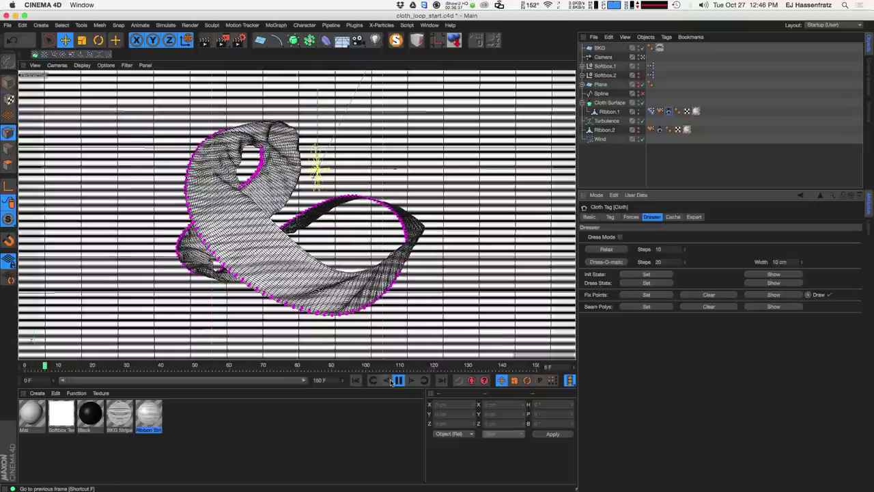
{"action": "left_click", "coordinate": [398, 381]}
{"action": "left_click", "coordinate": [355, 381]}
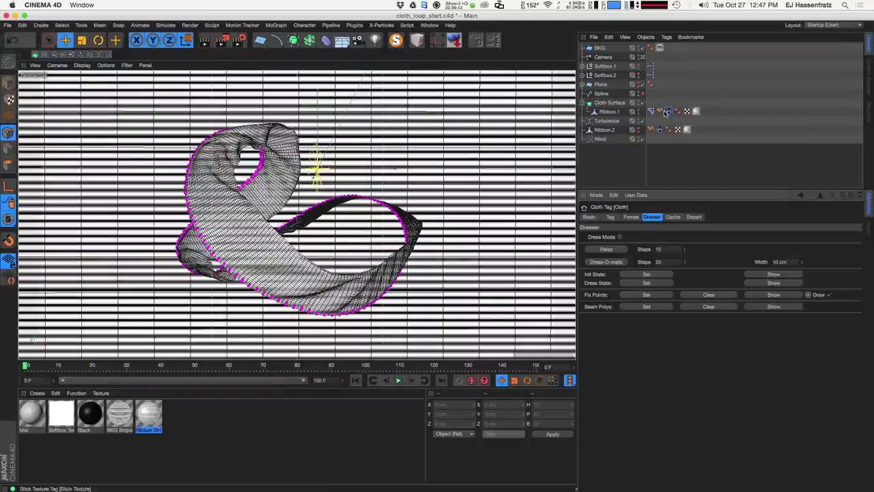
- Open Ribbon.2's Cloth tag Cache settings, showing an Offset of 150 F
{"action": "left_click", "coordinate": [649, 132]}
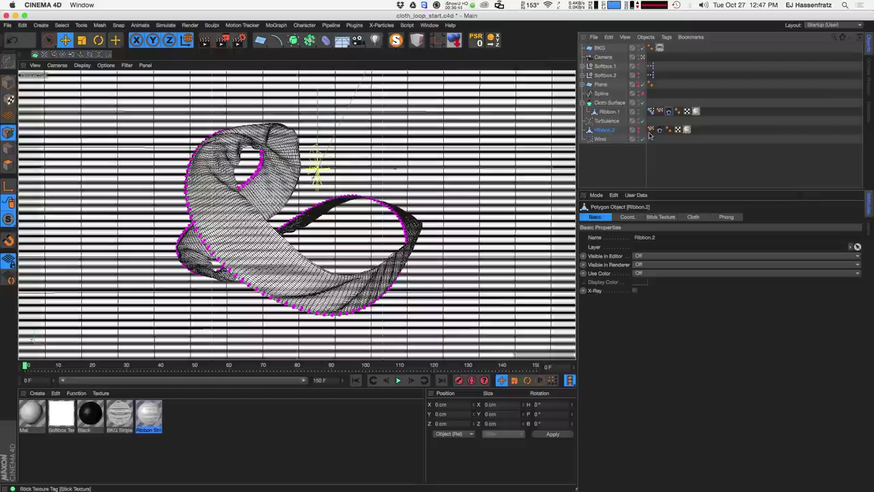
{"action": "left_click", "coordinate": [669, 111]}
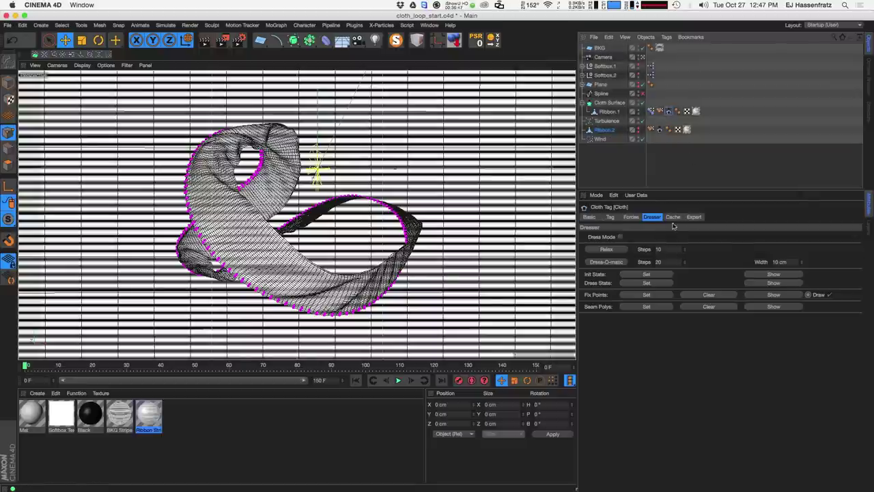
{"action": "left_click", "coordinate": [673, 218]}
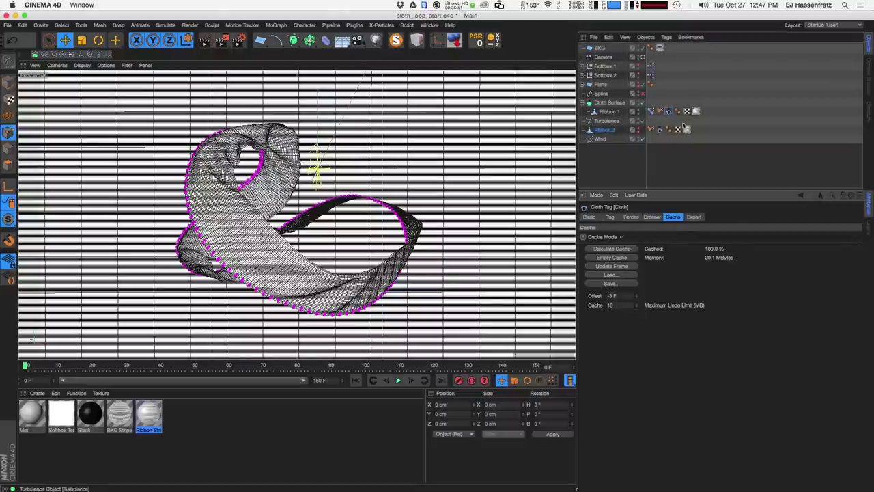
{"action": "left_click", "coordinate": [651, 129]}
{"action": "left_click", "coordinate": [659, 129]}
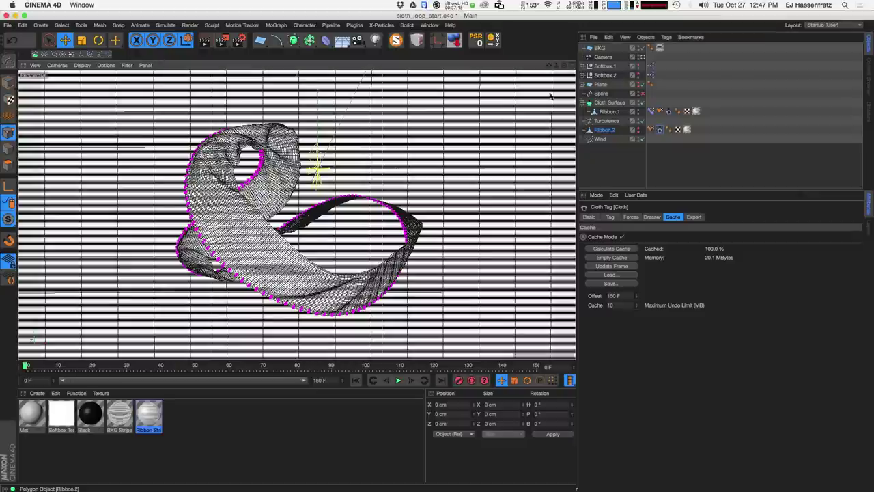
- Check Ribbon.1's -3 F cache offset and review its Pose Morph Basic and Tag properties
{"action": "left_click", "coordinate": [609, 111]}
{"action": "left_click", "coordinate": [669, 112]}
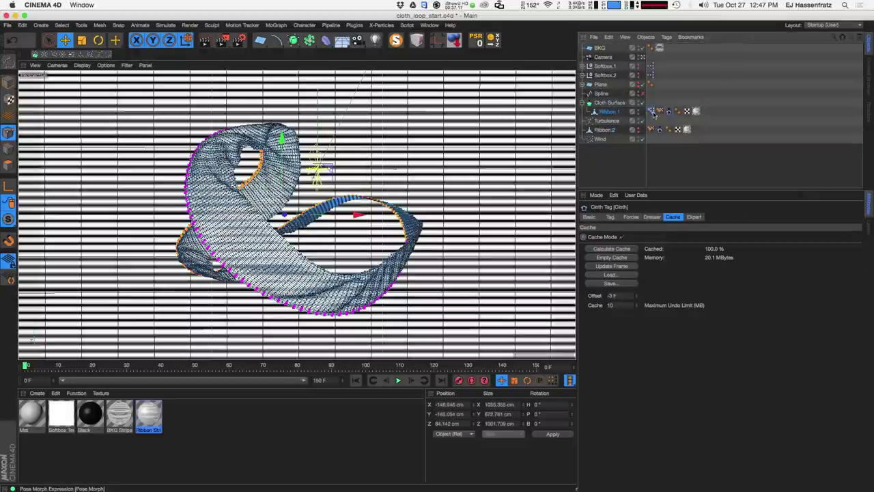
{"action": "left_click", "coordinate": [651, 111]}
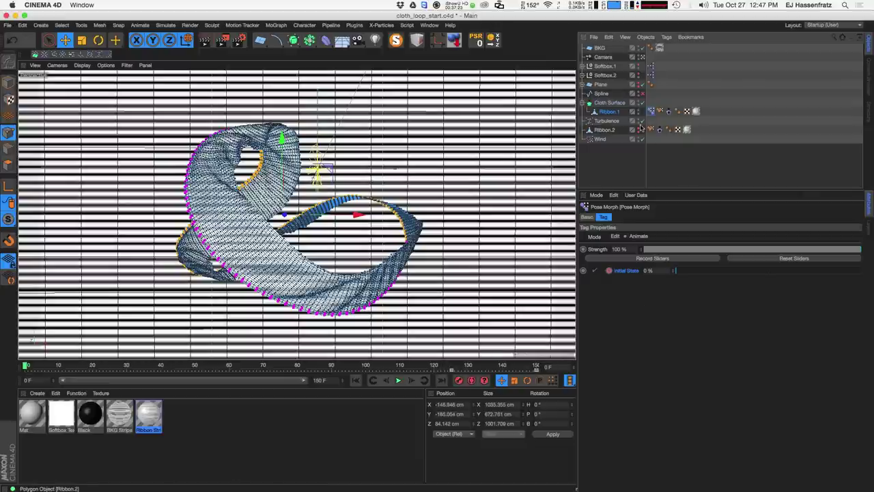
{"action": "left_click", "coordinate": [588, 216]}
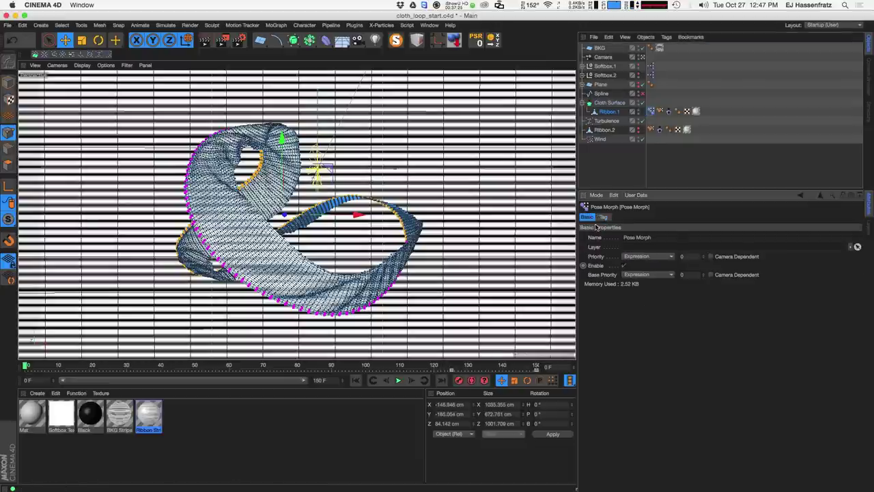
{"action": "left_click", "coordinate": [603, 217]}
{"action": "left_click", "coordinate": [616, 237]}
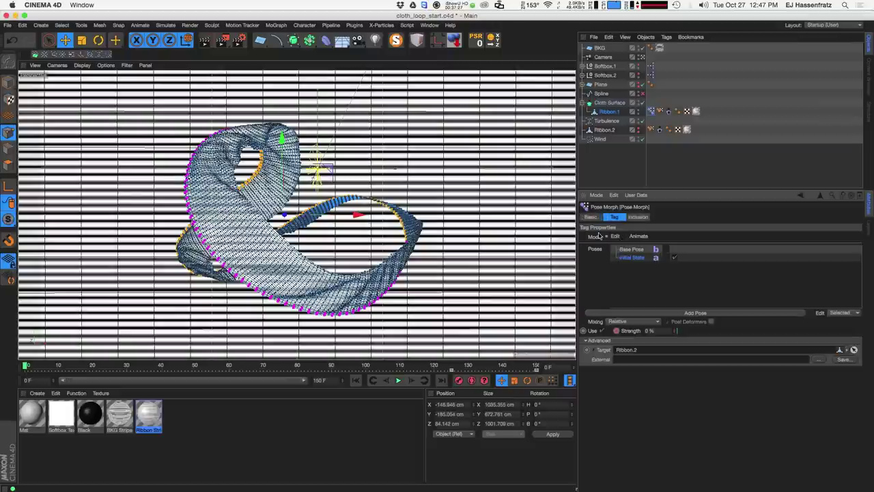
{"action": "left_click", "coordinate": [590, 216]}
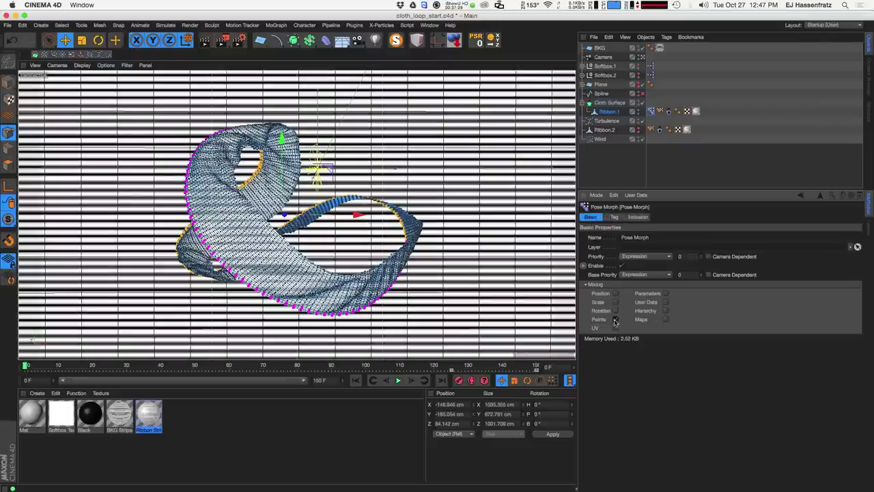
{"action": "left_click", "coordinate": [614, 216]}
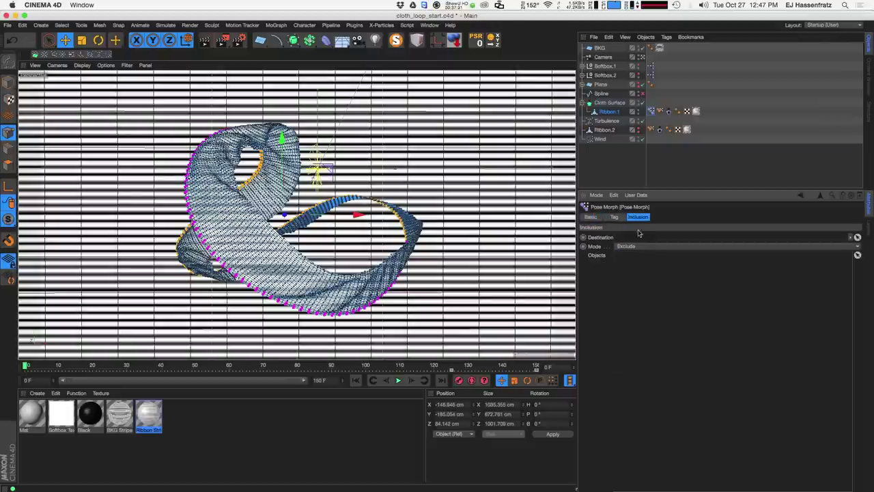
{"action": "left_click", "coordinate": [628, 237]}
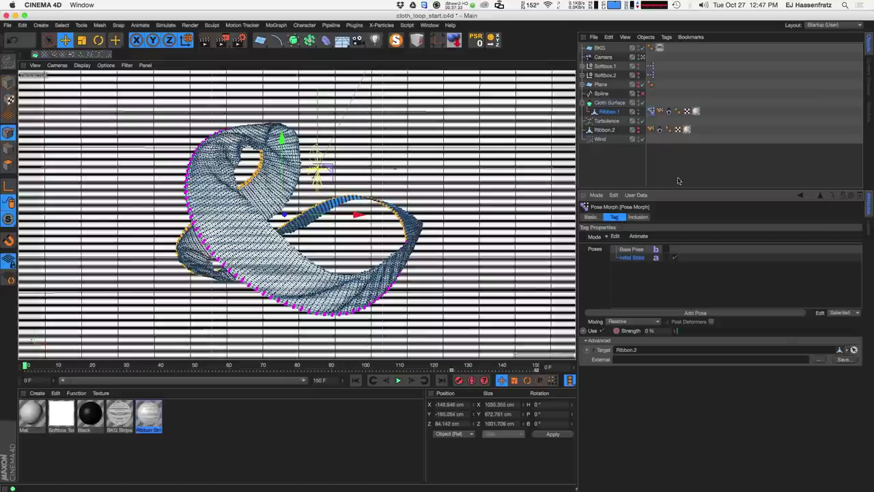
- Set the Pose Morph to Animate mode, play from frame 150, then deselect Ribbon.1
{"action": "left_click", "coordinate": [636, 235]}
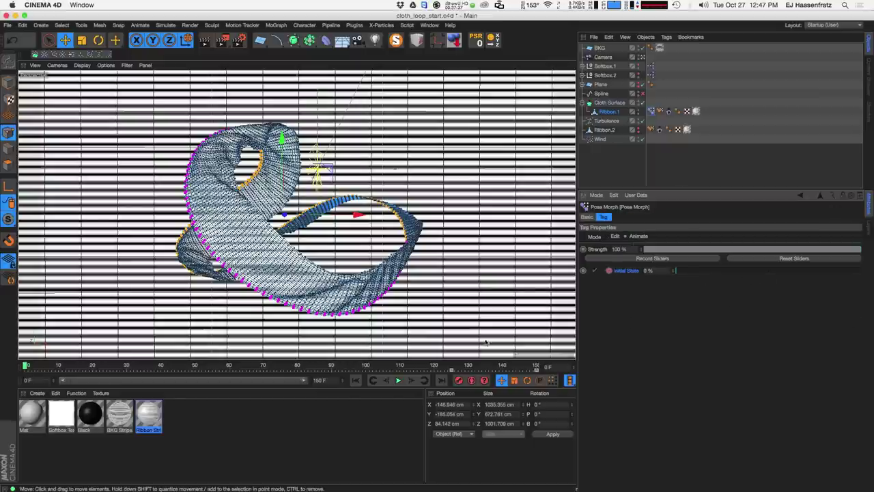
{"action": "mouse_move", "coordinate": [471, 366]}
{"action": "left_mouse_down"}
{"action": "mouse_move", "coordinate": [554, 369]}
{"action": "mouse_move", "coordinate": [471, 367]}
{"action": "left_mouse_up"}
{"action": "left_click", "coordinate": [398, 380]}
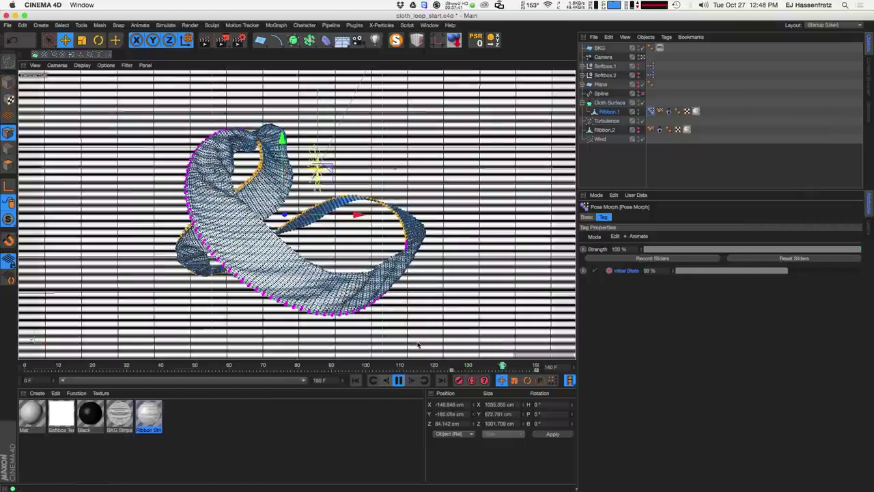
{"action": "left_click", "coordinate": [681, 189]}
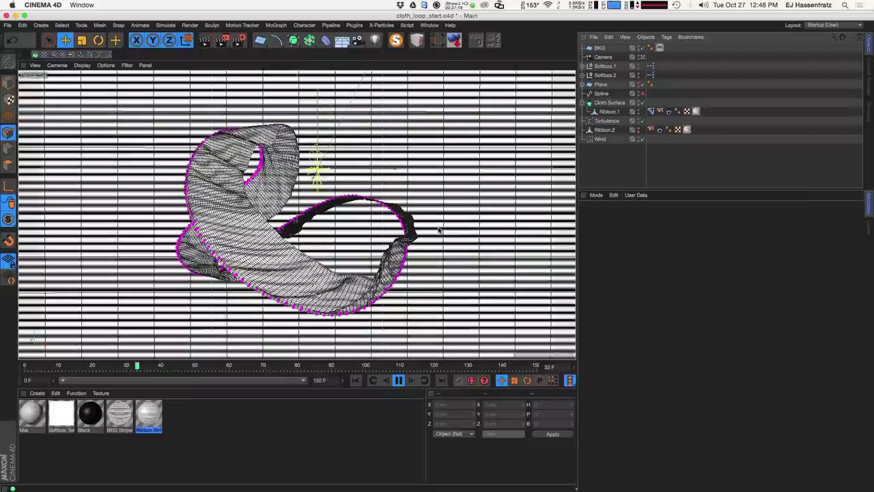
- Review Ribbon.1's Pose Morph Tag and Basic tabs with Points mixing enabled, and pause playback at frame 11
{"action": "left_click", "coordinate": [651, 130]}
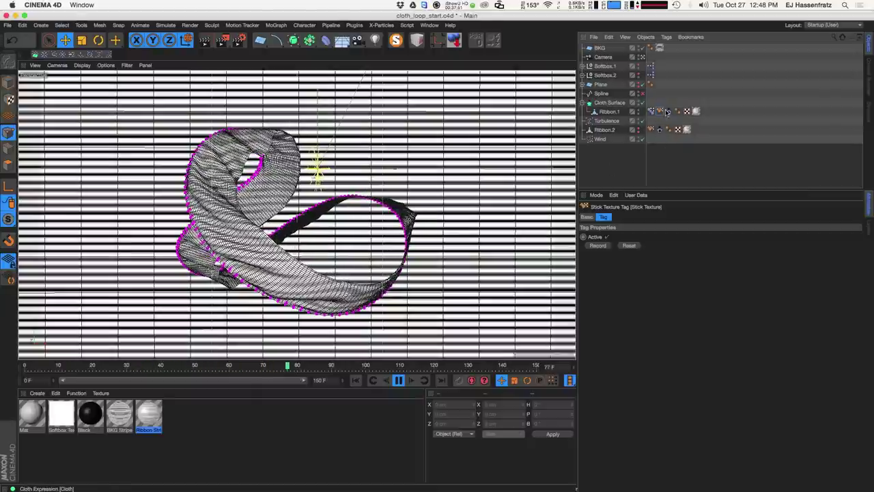
{"action": "left_click", "coordinate": [651, 111]}
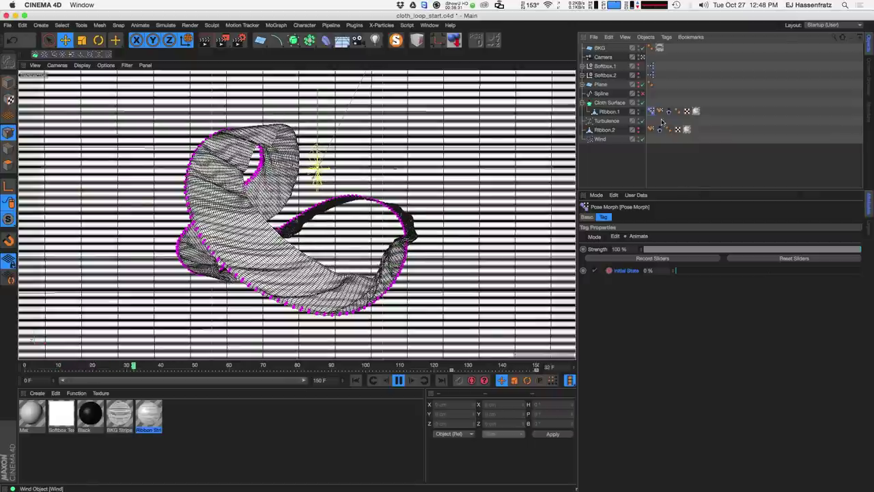
{"action": "left_click", "coordinate": [628, 211]}
{"action": "left_click", "coordinate": [652, 111]}
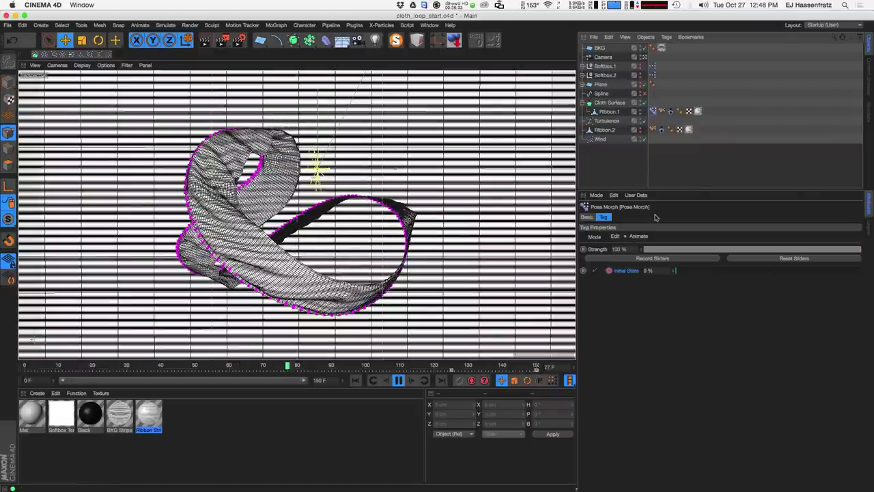
{"action": "left_click", "coordinate": [614, 216]}
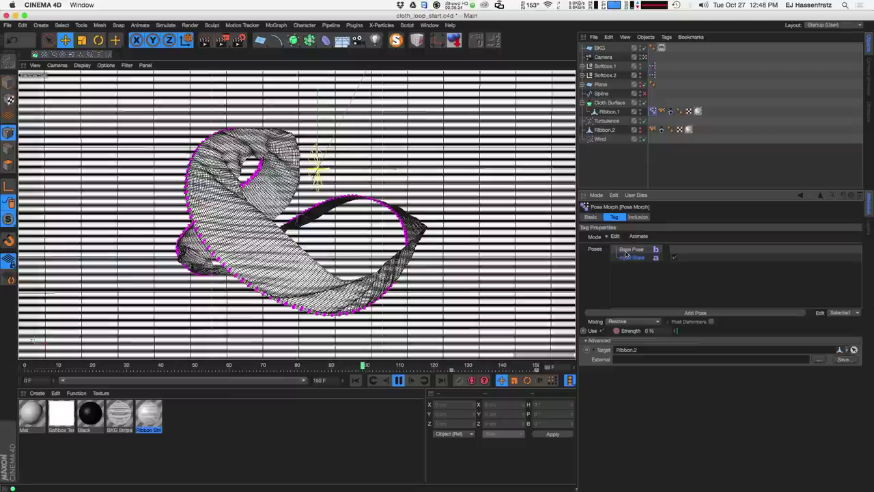
{"action": "left_click", "coordinate": [591, 217]}
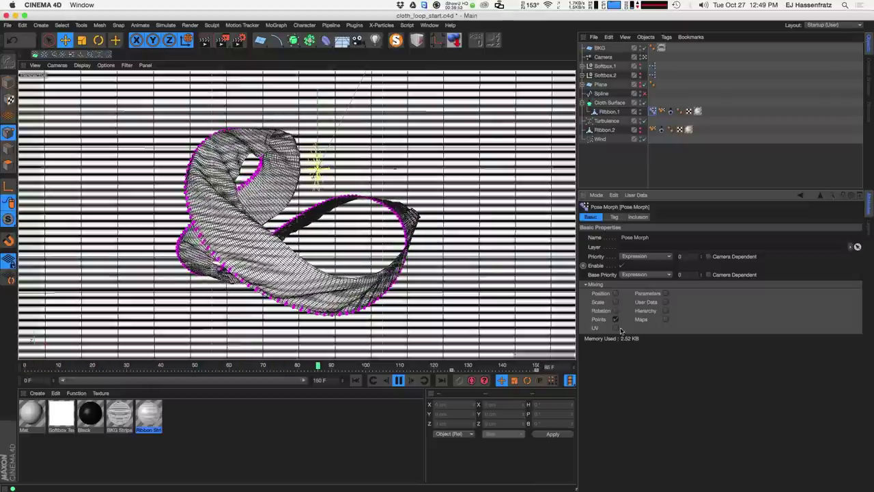
{"action": "left_click", "coordinate": [398, 380]}
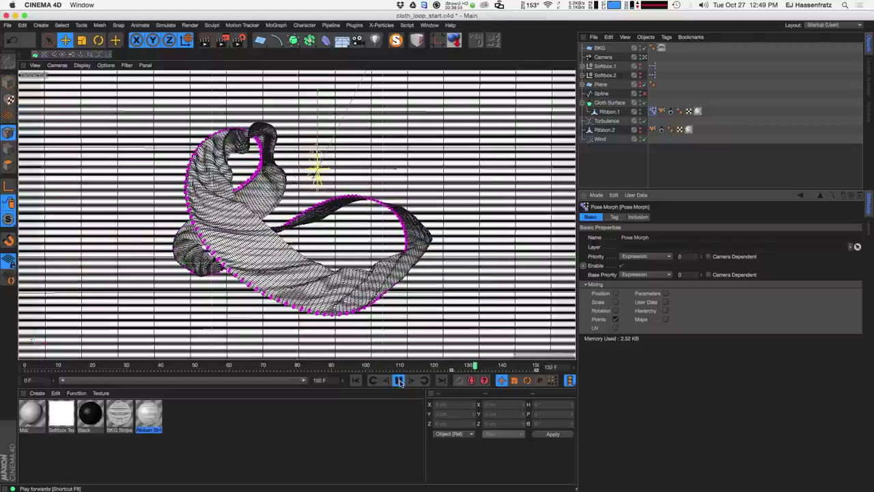
{"action": "left_click", "coordinate": [400, 380]}
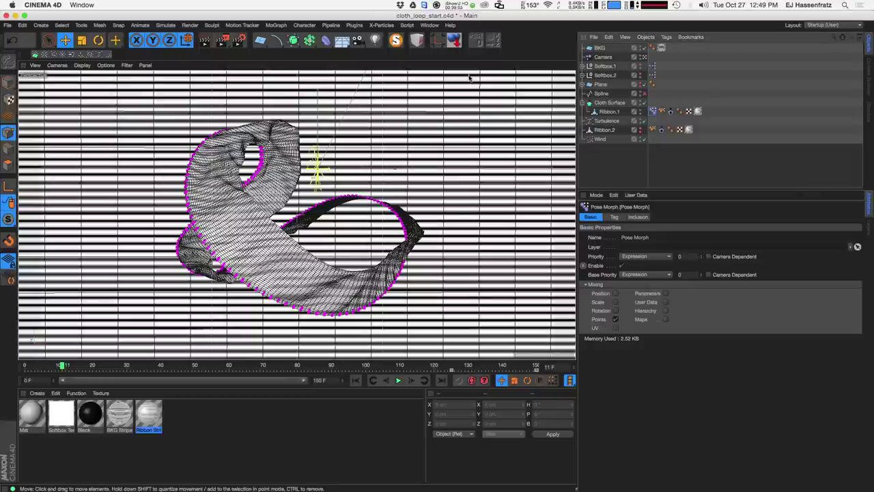
- Browse Ribbon.1's Character Tags menu without adding a tag, then deselect Ribbon.1
{"action": "right_click", "coordinate": [613, 113]}
{"action": "mouse_move", "coordinate": [657, 132]}
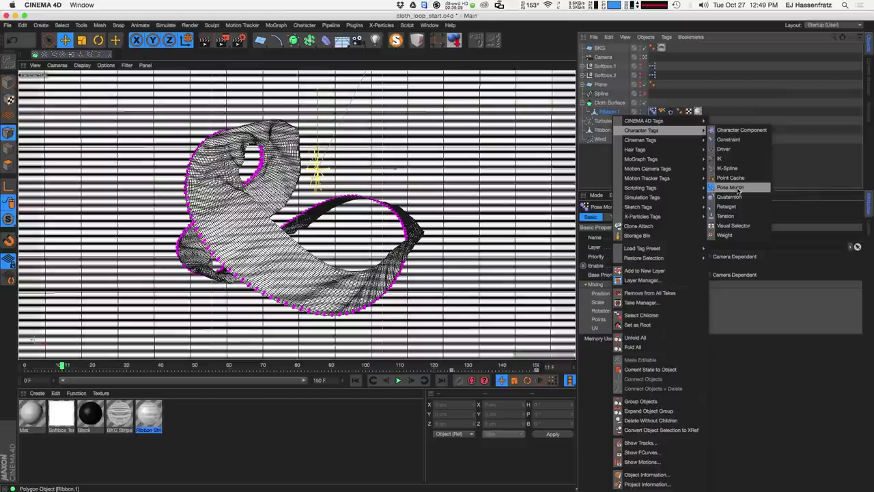
{"action": "left_click", "coordinate": [782, 181]}
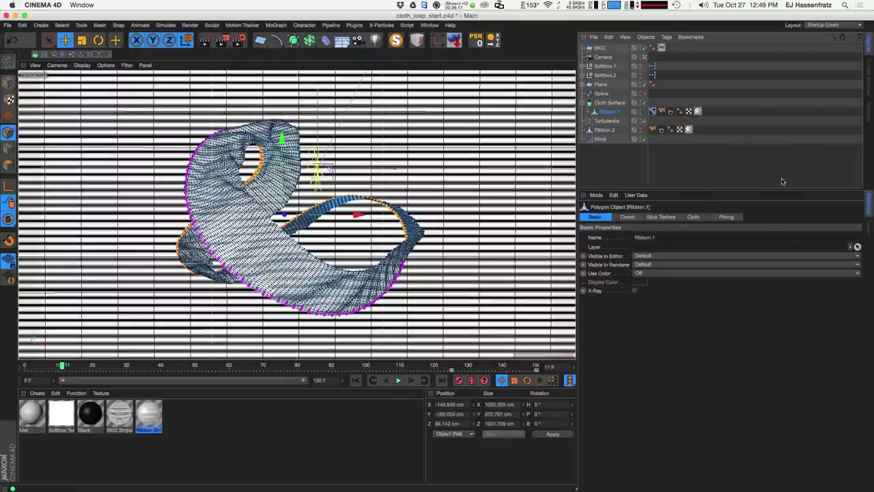
{"action": "left_click", "coordinate": [723, 184]}
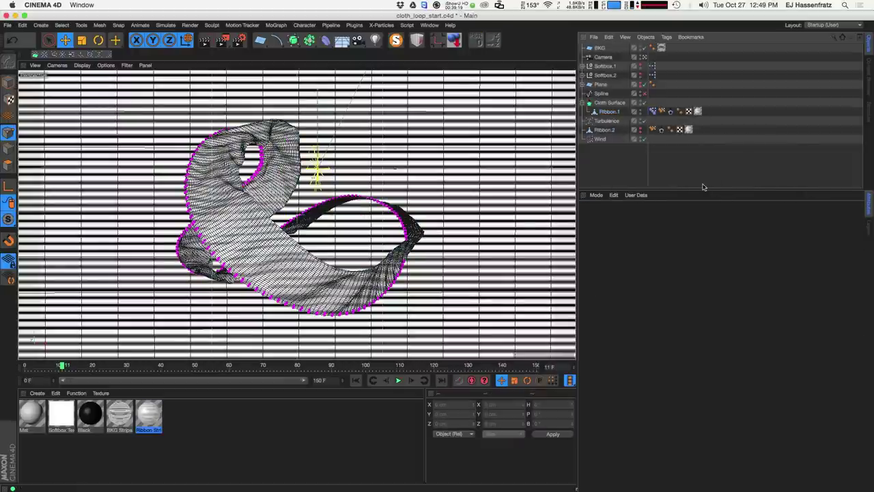